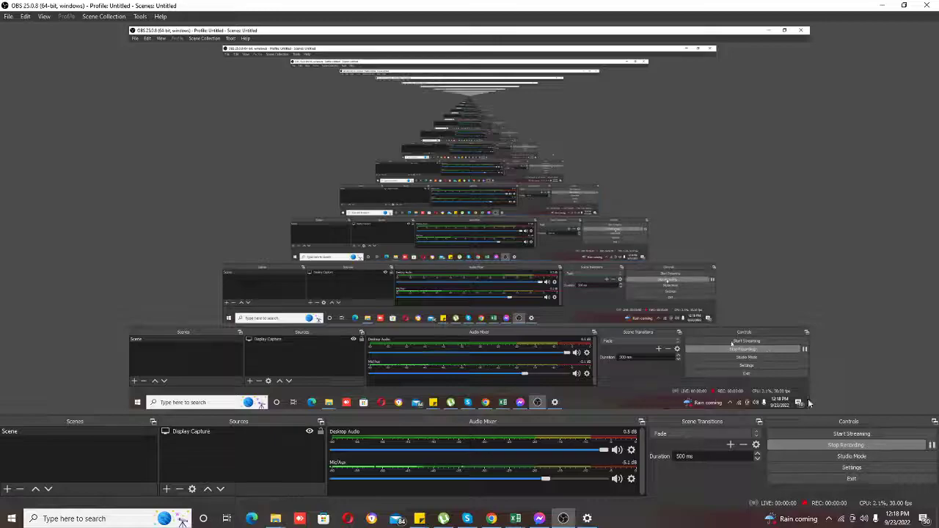
Step: Minimize the recorder and go back from the approver sheet to the Leave Application Form
left_click(881, 5)
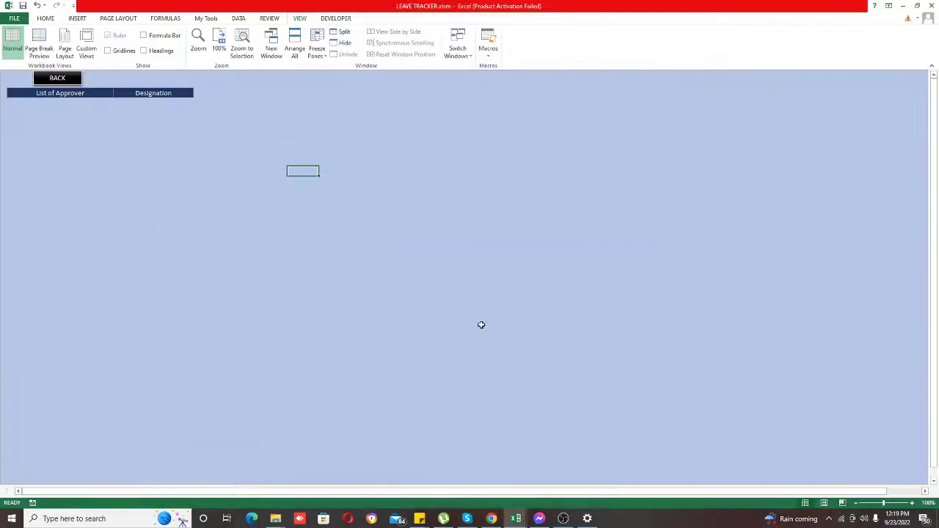
left_click(128, 170)
left_click(63, 78)
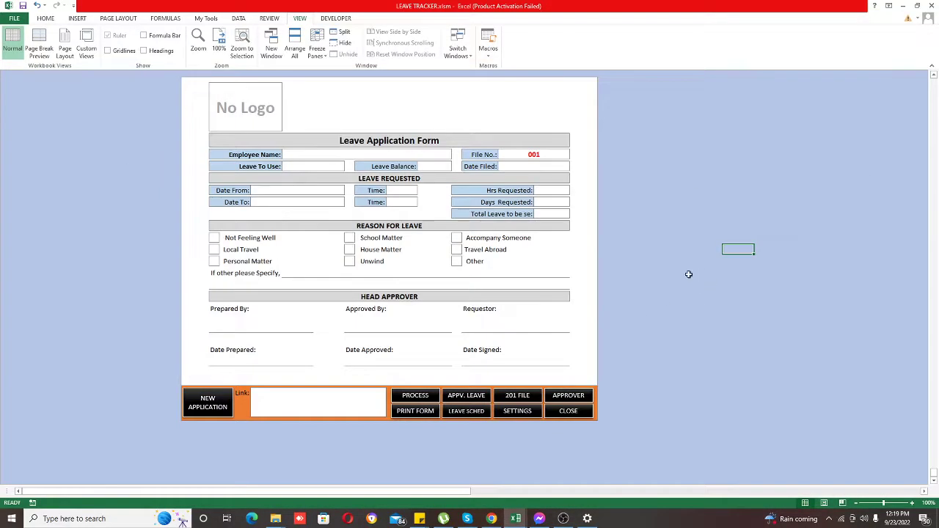
Step: On the blank form with file number 001, select and then clear the header rows beside the logo
left_click(654, 272)
left_click(664, 203)
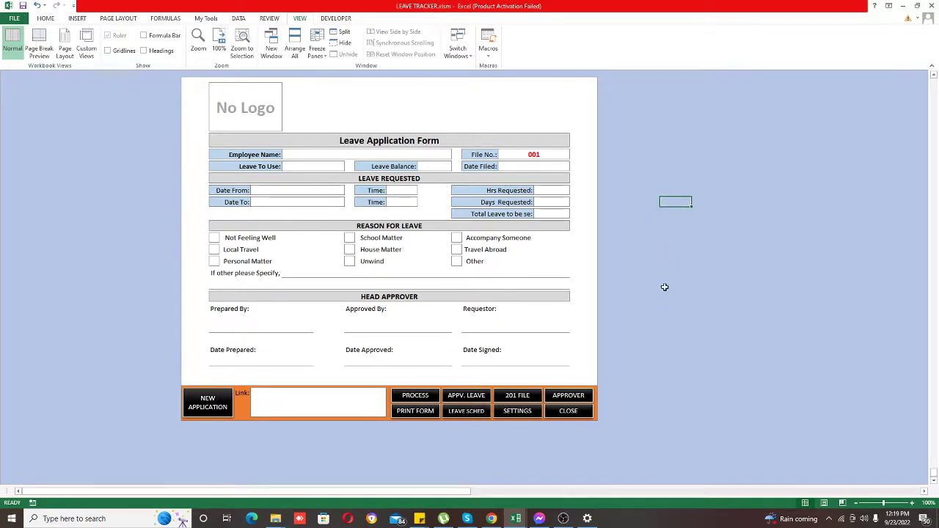
left_click(657, 283)
left_click(642, 260)
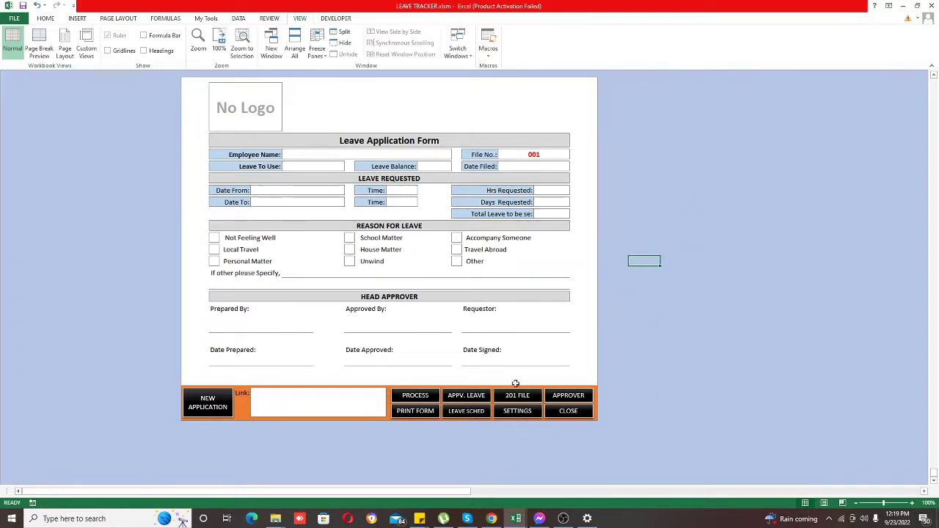
left_click(336, 99)
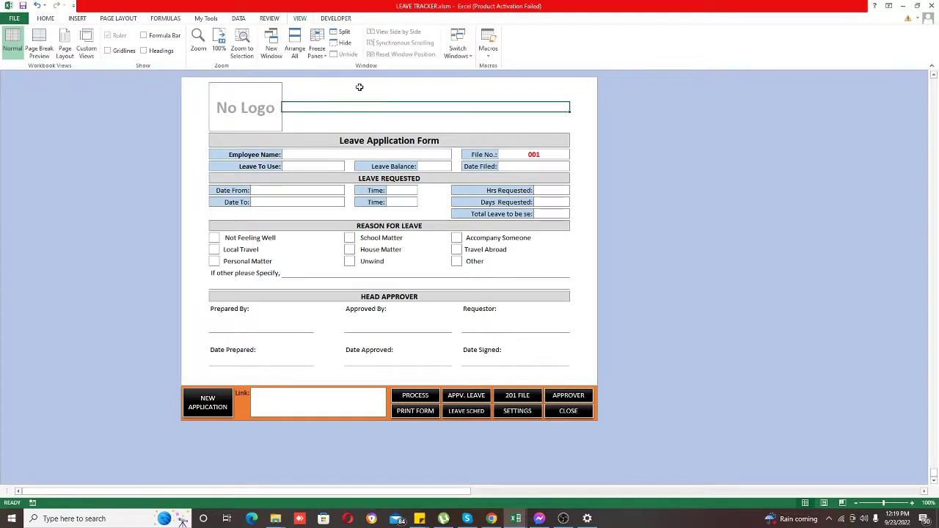
left_click_drag(360, 88, 360, 110)
left_click(763, 225)
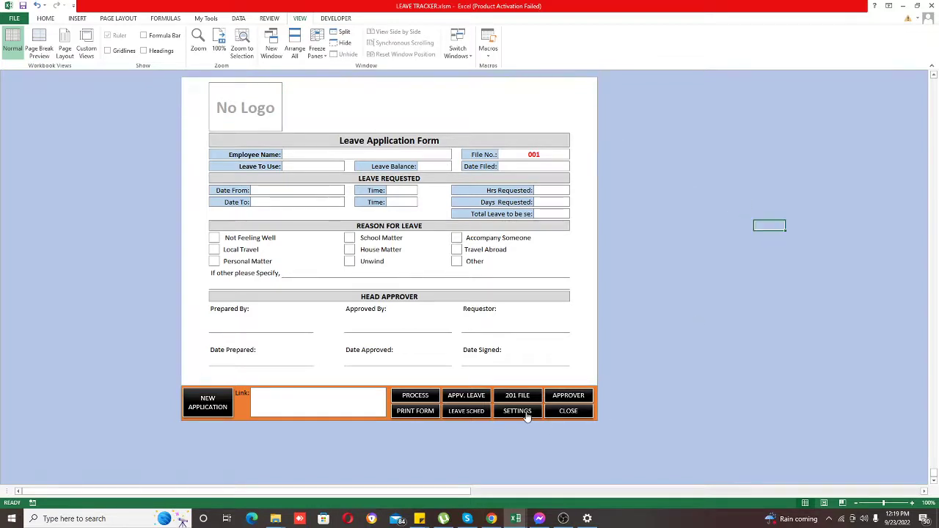
Step: On the settings sheet, enter the company name RJD EXCEL TUTORIAL AND SERVICES
left_click(526, 416)
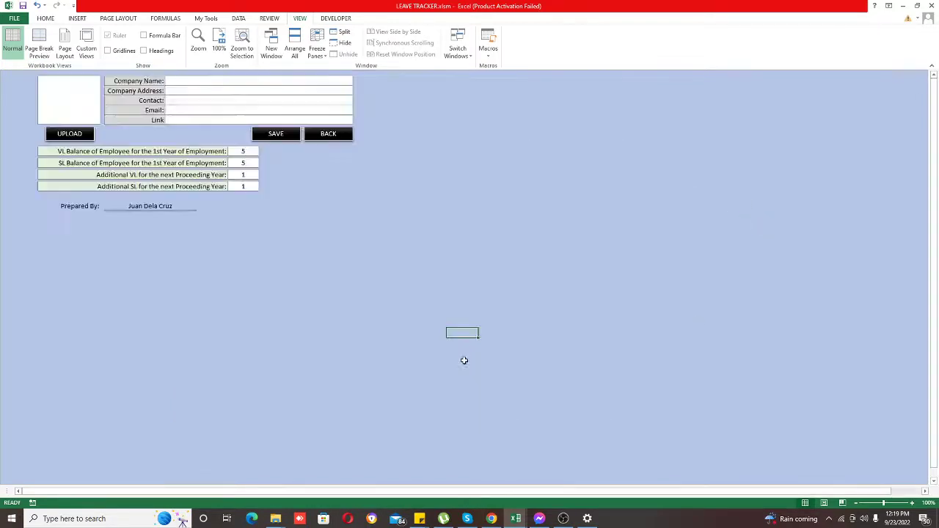
left_click(216, 81)
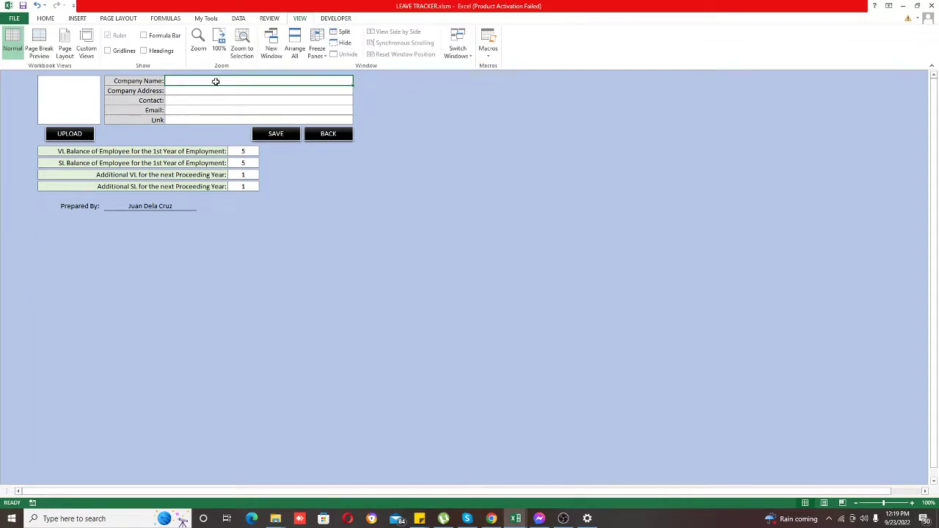
type("RID")
type("XCEL TU")
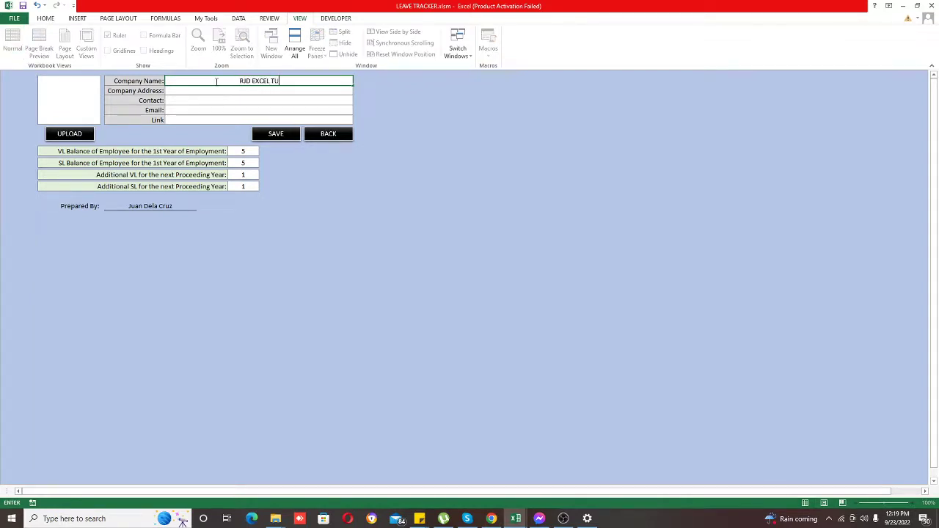
type("TR")
key("BackSpace")
type("OR")
type("IAL ")
type("AND SERVI")
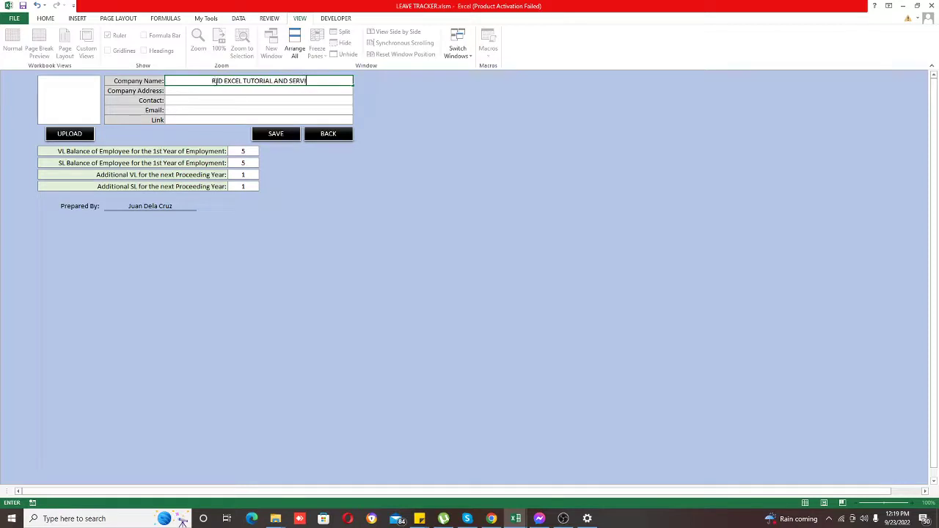
type("CES")
key("Return")
Step: Fill in the address SOMEWHERE IN THE PHILIPPINES, the contact number and the company e-mail
type("SOM")
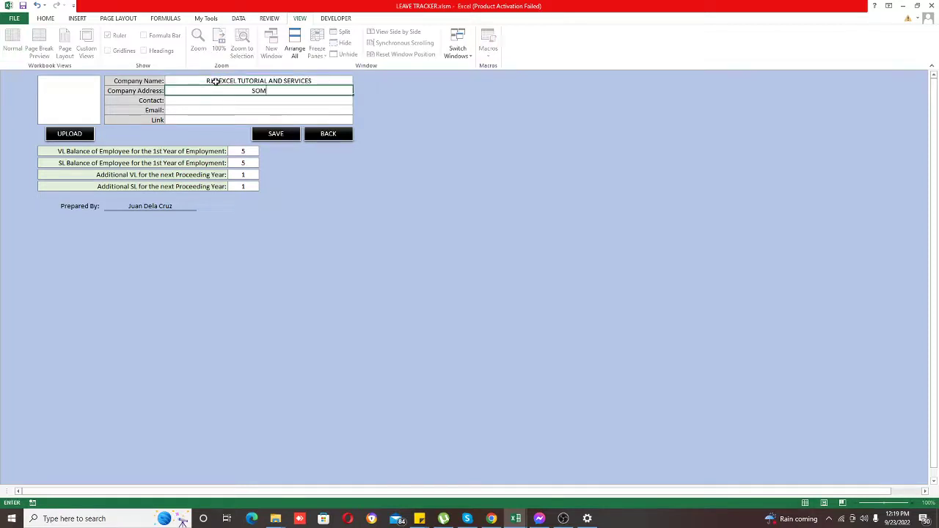
type("EH")
key("BackSpace")
type("WHER")
type("E IN THE PHILI")
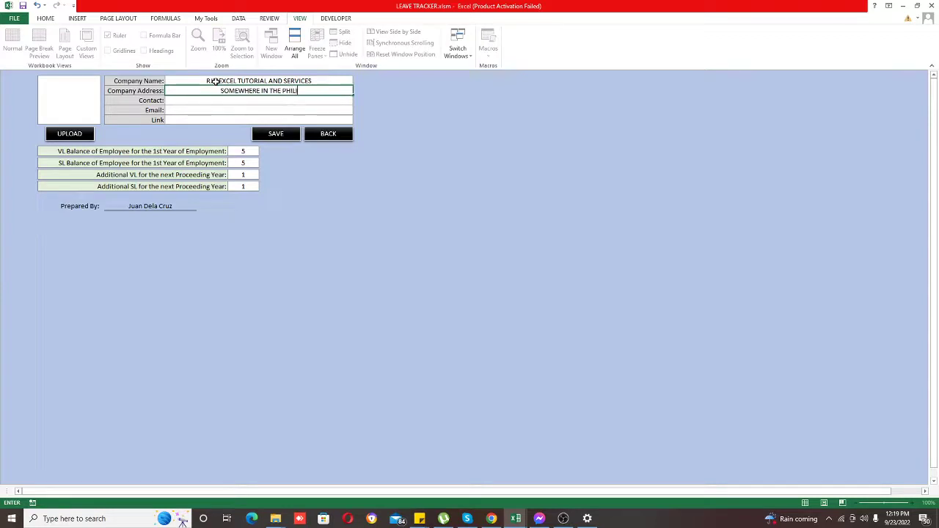
type("PPINES")
key("Return")
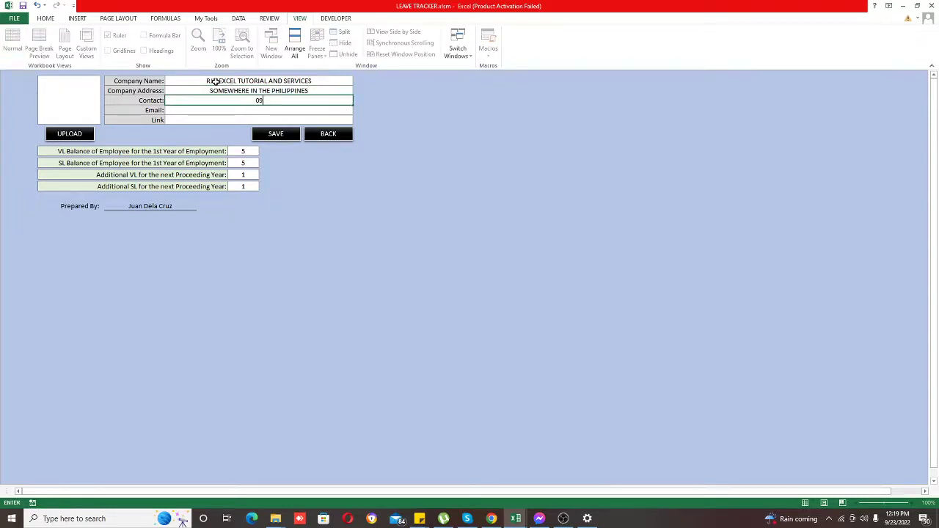
key("Return")
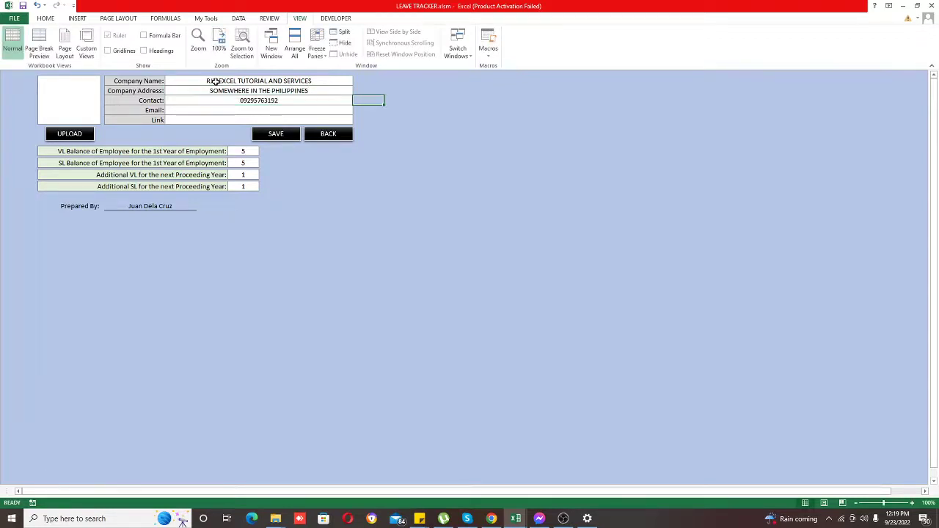
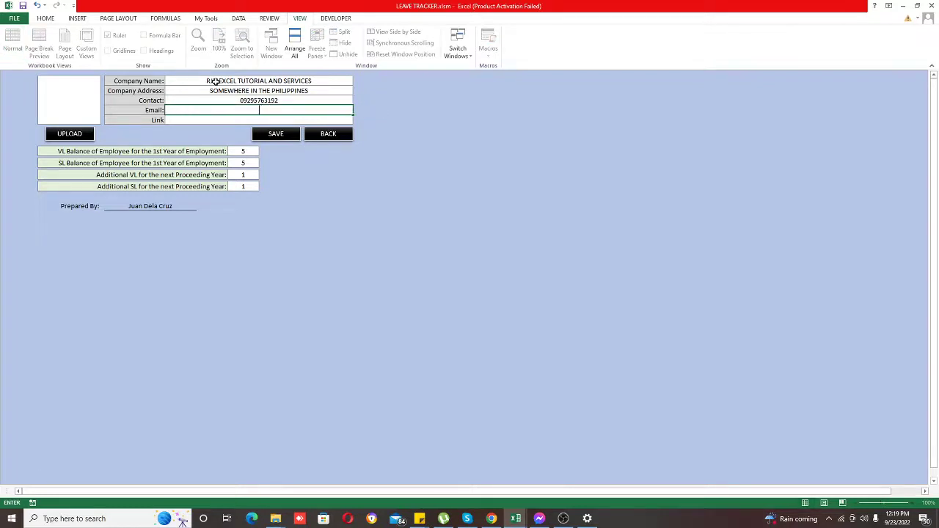
key("Tab")
key("Down")
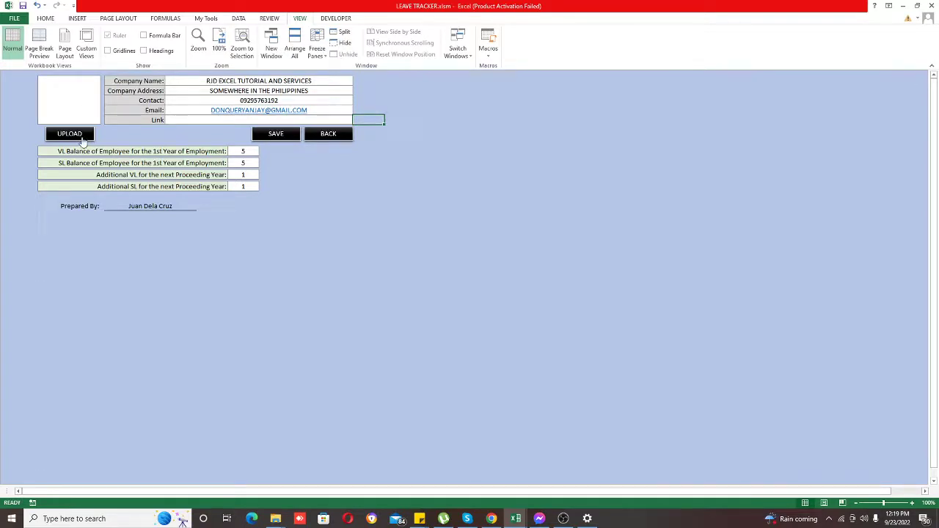
Step: Upload RJDLOGO.png as the company logo
left_click(82, 140)
left_click(212, 112)
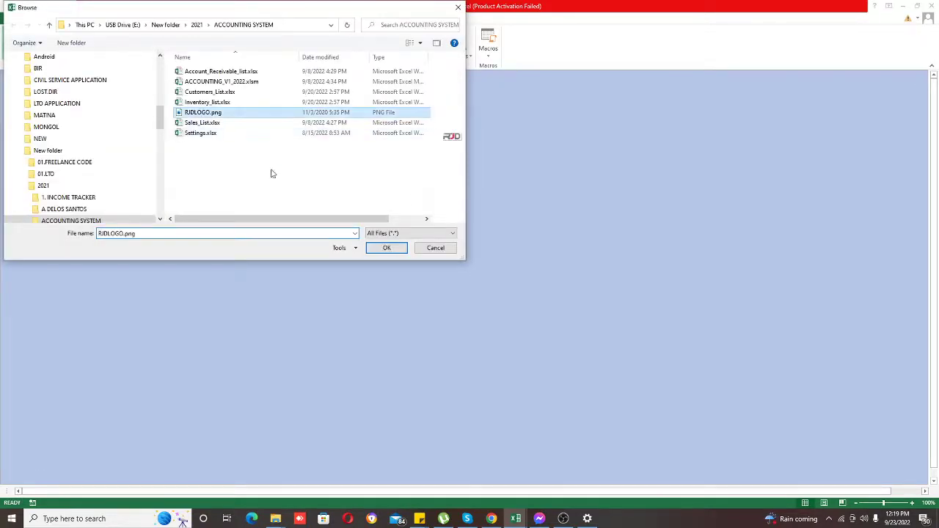
left_click(386, 247)
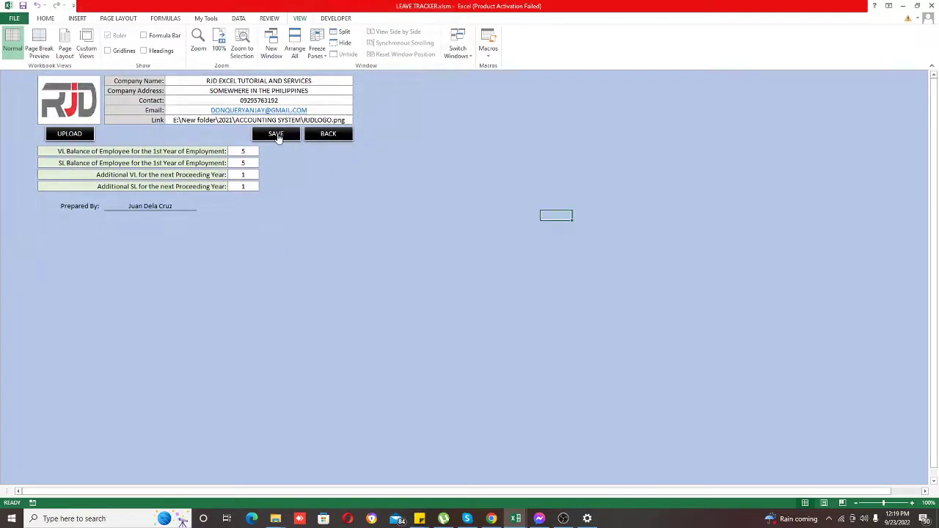
Step: Review the VL and SL balance settings and re-enter the VL Balance value
left_click_drag(154, 146, 161, 206)
left_click(106, 152)
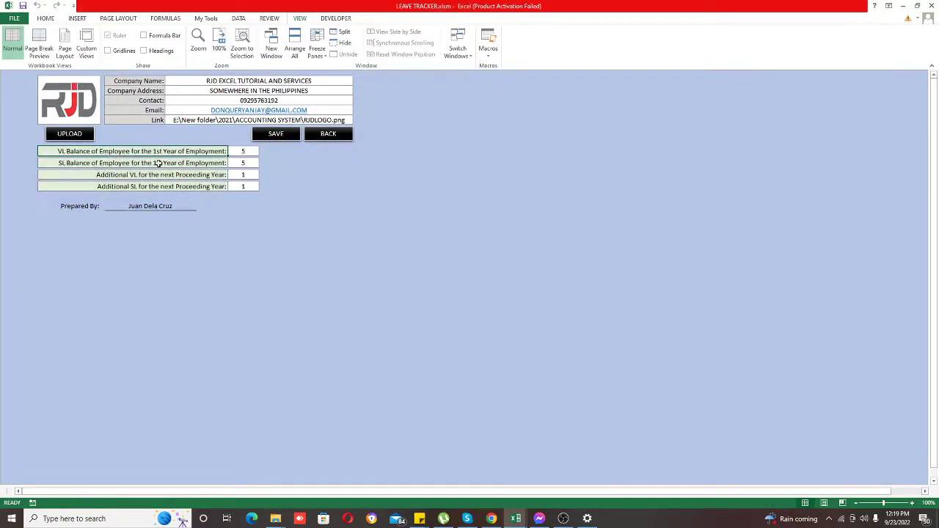
left_click(318, 179)
left_click(165, 152)
left_click(246, 151)
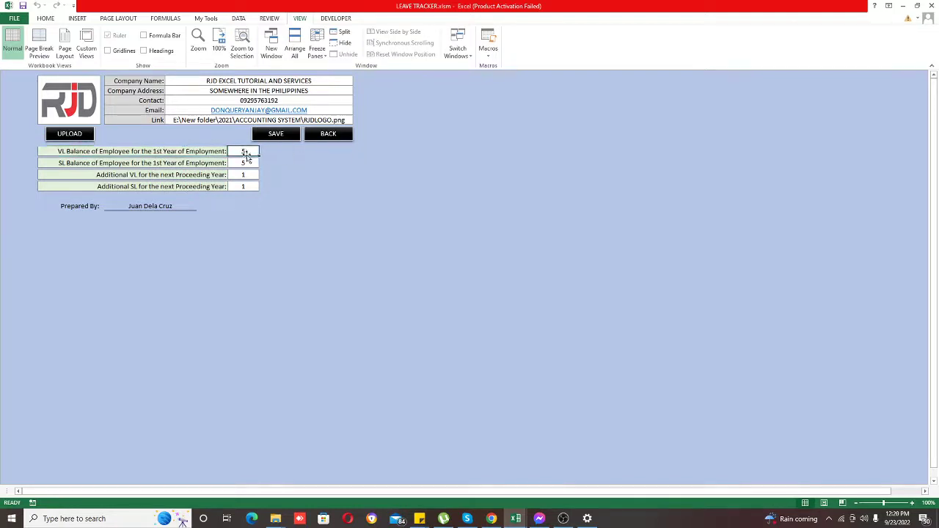
left_click(245, 163)
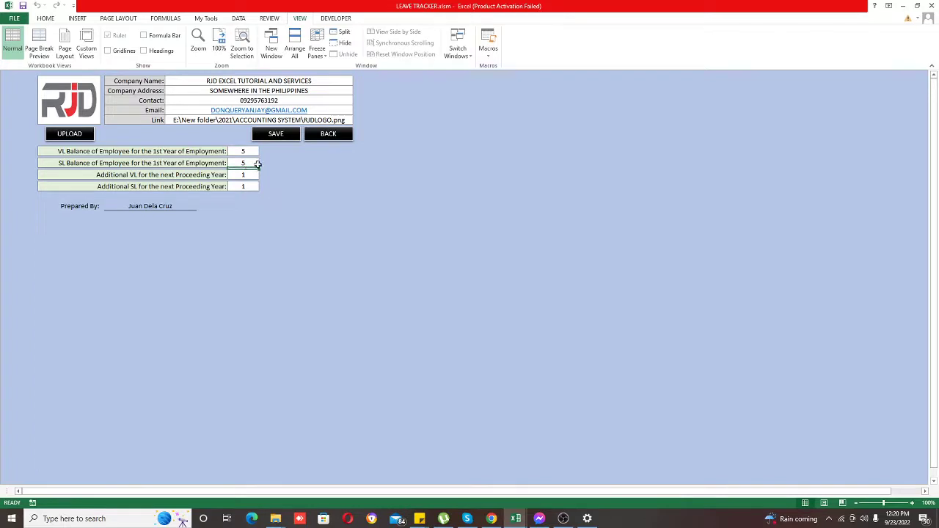
left_click(250, 153)
left_click(282, 174)
left_click(244, 151)
type("3")
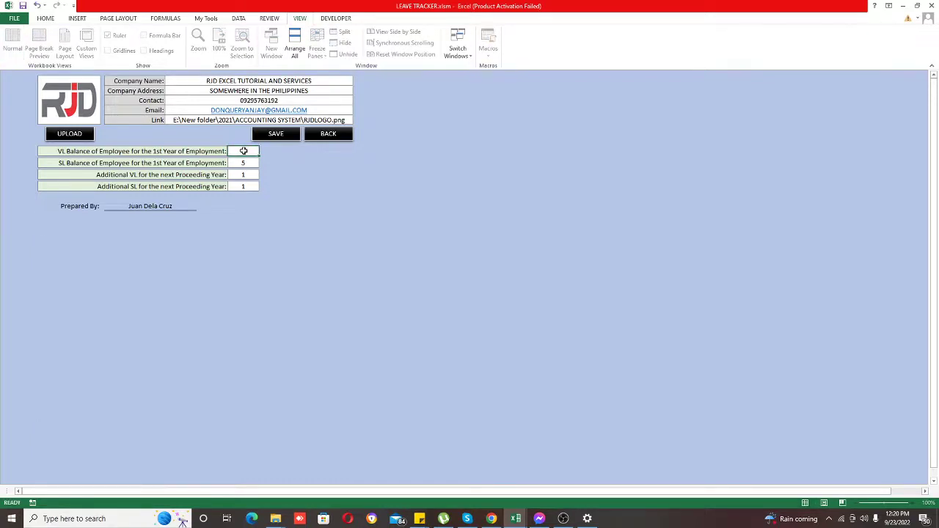
type("5")
key("Tab")
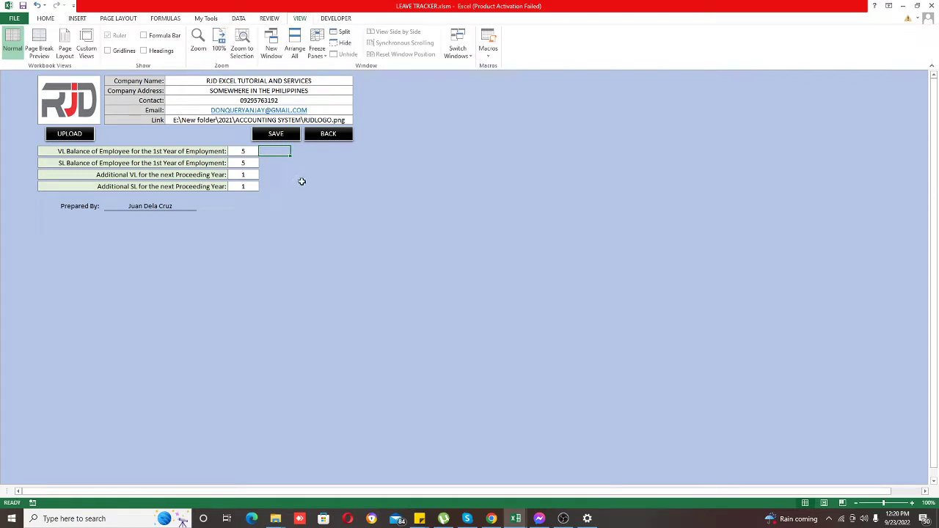
Step: Open the approver list and select the first List of Approver cell
left_click(332, 136)
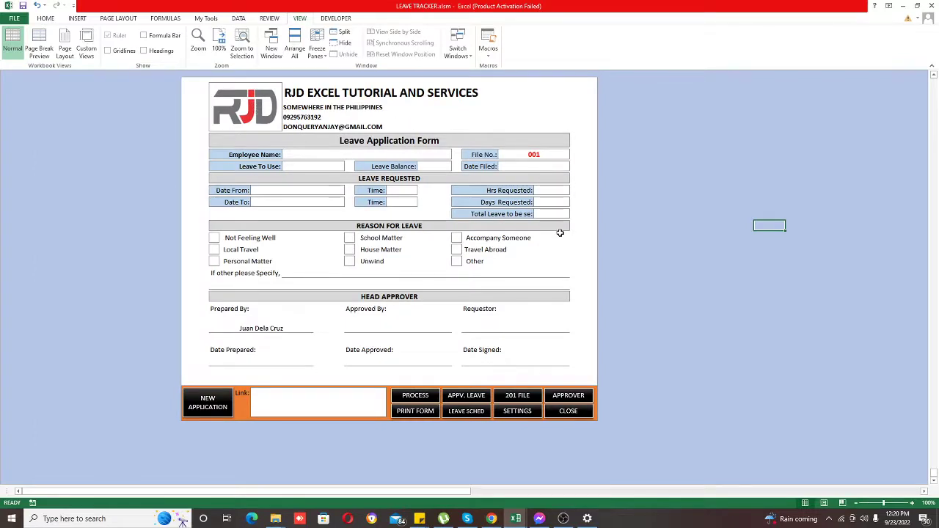
left_click(570, 400)
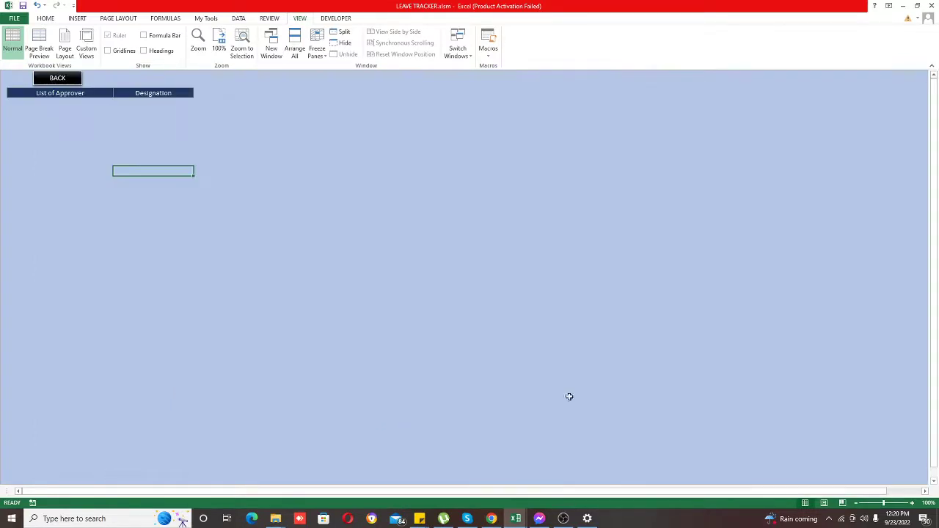
left_click(57, 102)
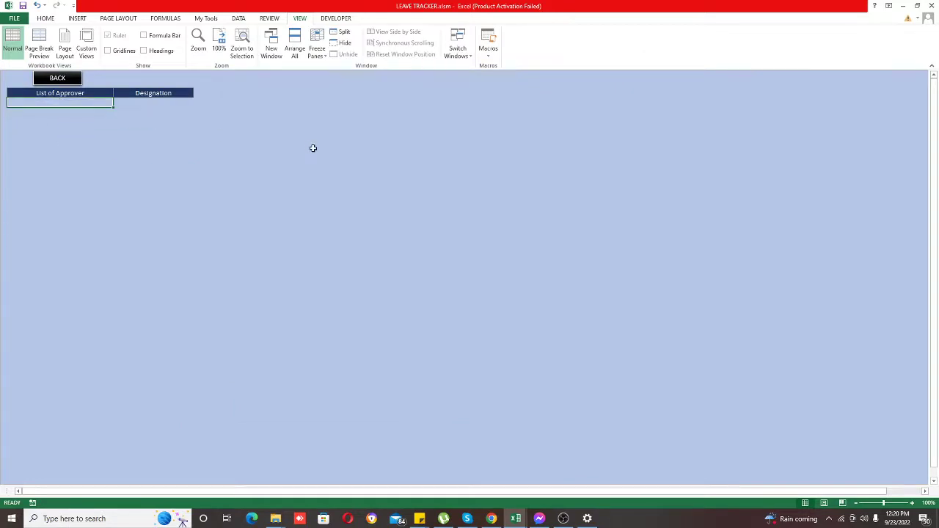
key("Right")
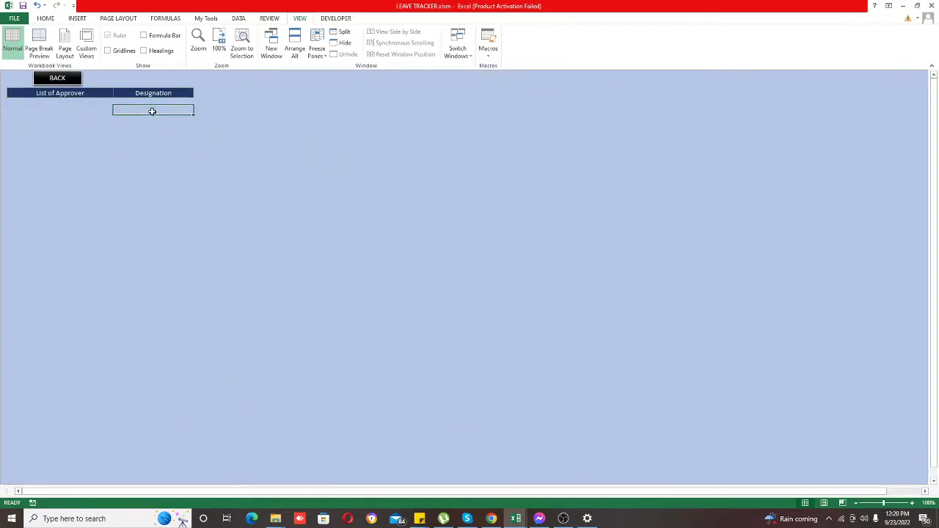
left_click(151, 111)
left_click(57, 103)
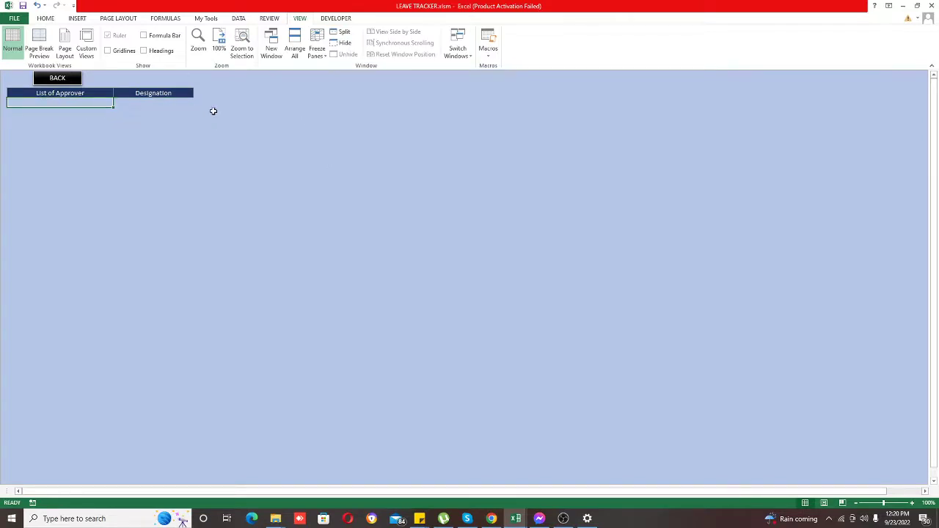
Step: Enter the first approver's name with designation HEAD OF DEPARTMENT, then return to the form
type("MATINA")
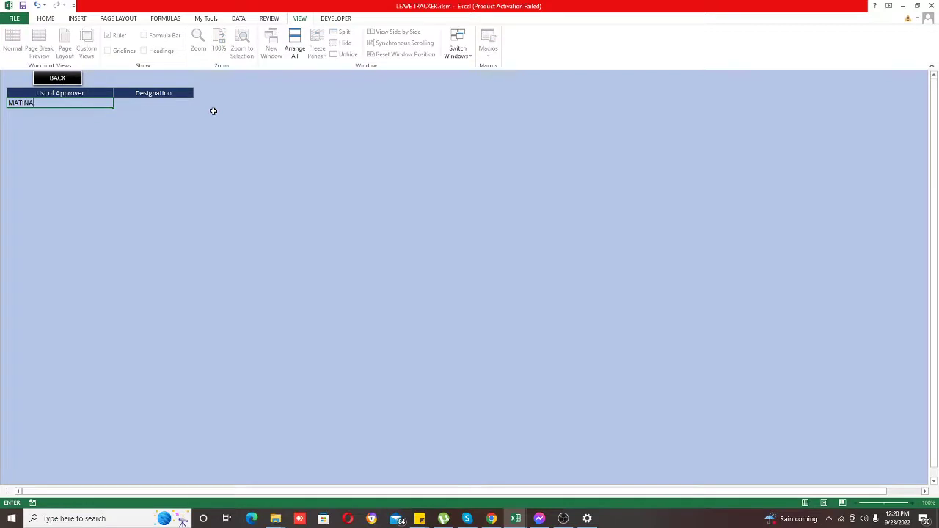
type("TAL")
key("Tab")
type("HEA")
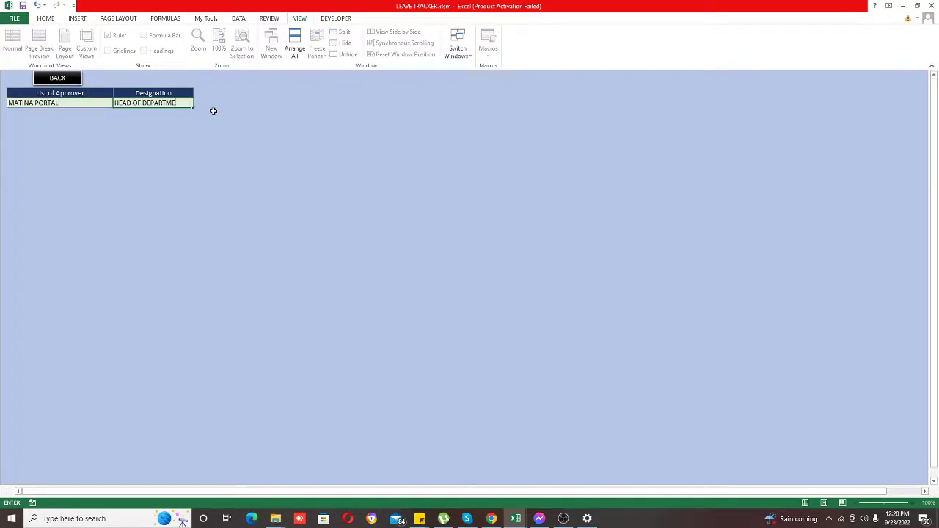
key("Return")
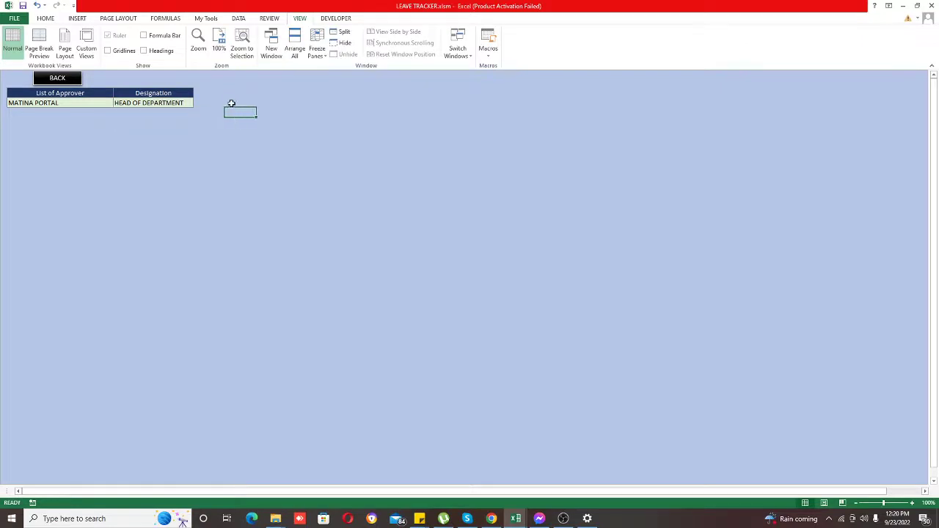
left_click(230, 101)
left_click(322, 120)
left_click(246, 103)
left_click(215, 120)
left_click(70, 80)
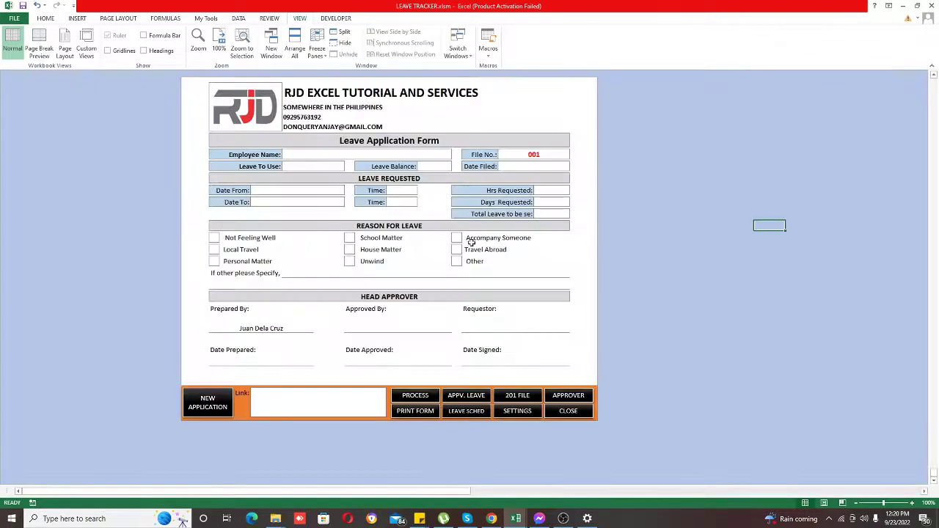
Step: Find the empty row in the 201 file after checking the form's employee name list
left_click(531, 396)
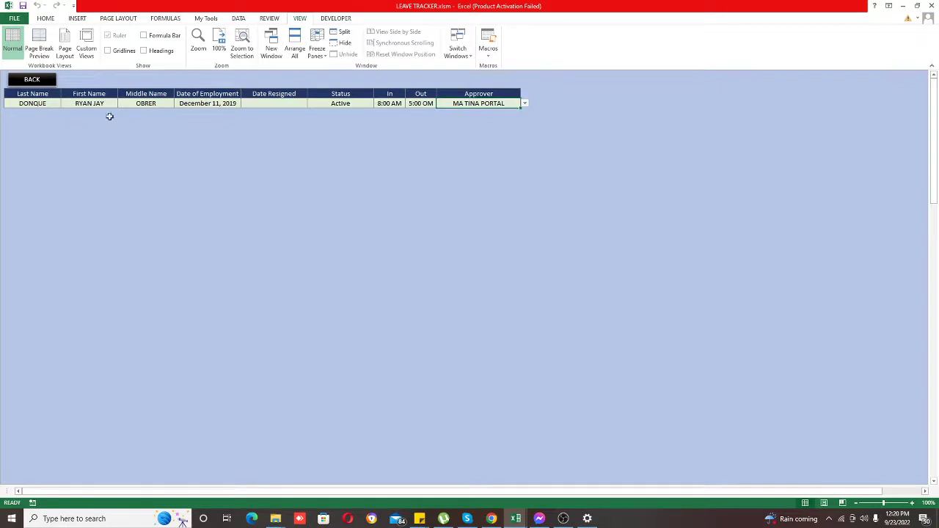
left_click(41, 103)
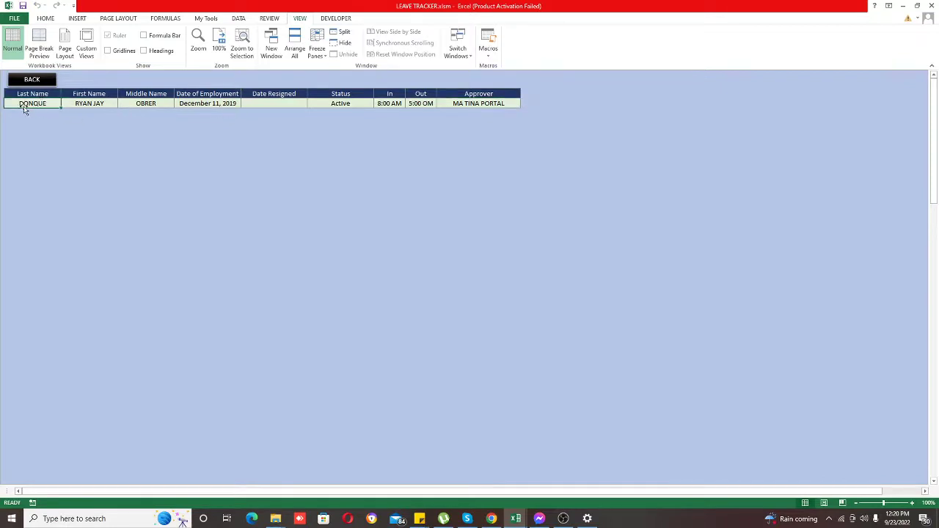
left_click(42, 114)
left_click(44, 82)
left_click(421, 155)
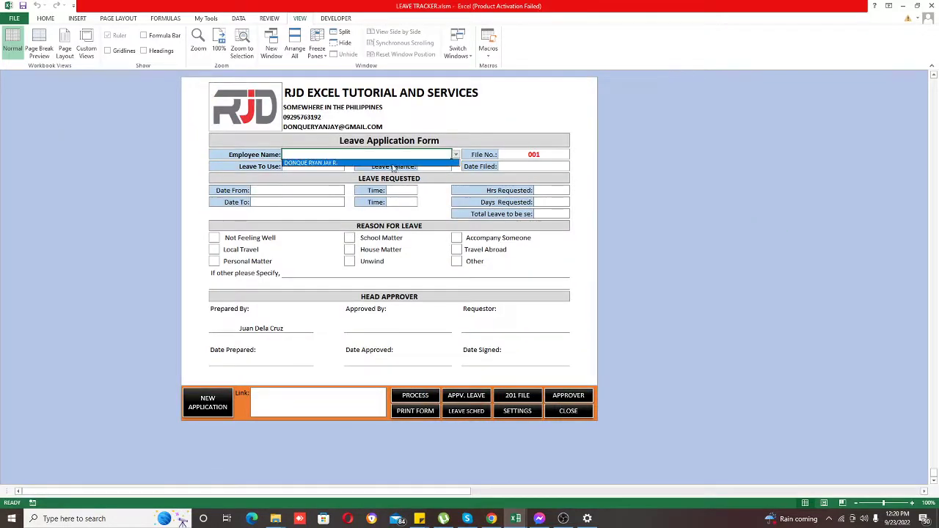
left_click(517, 395)
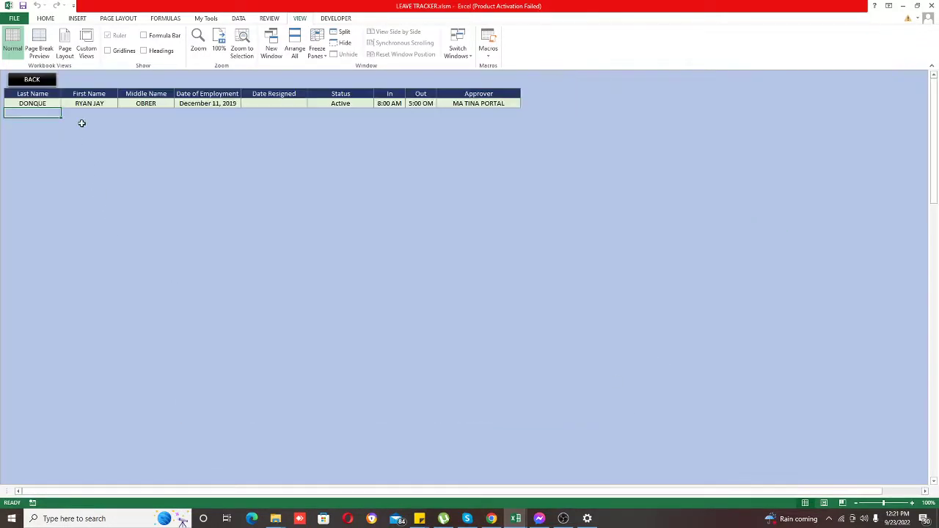
Step: Enter the new employee's last, first and middle names and employment date 12/11/2020
key("Tab")
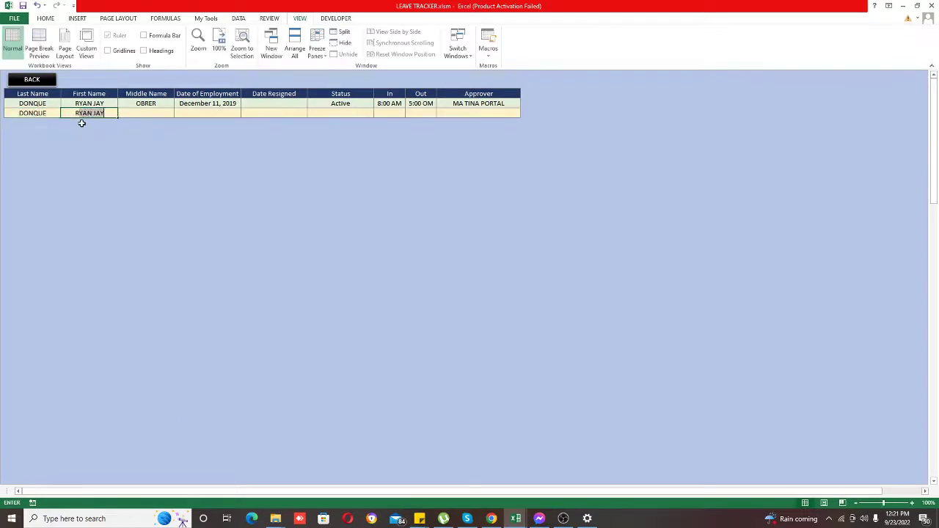
key("Tab")
type("KEN")
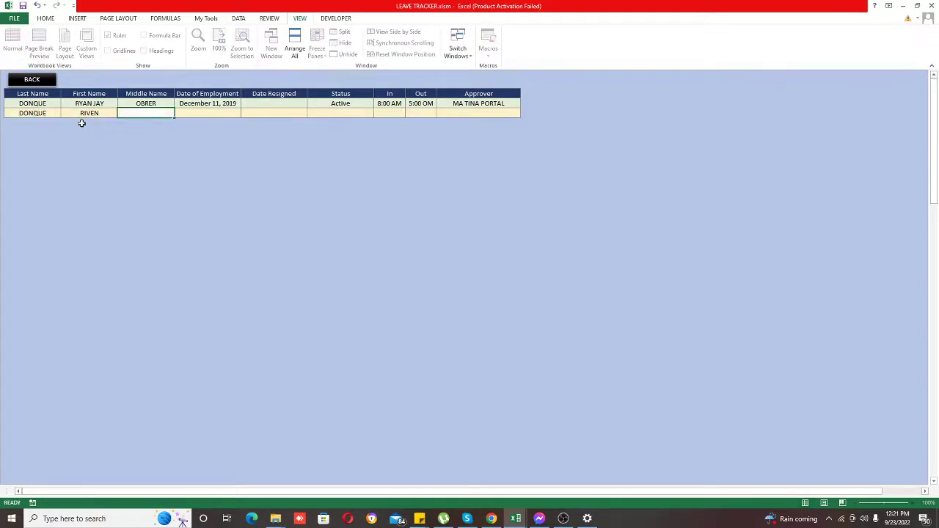
key("Tab")
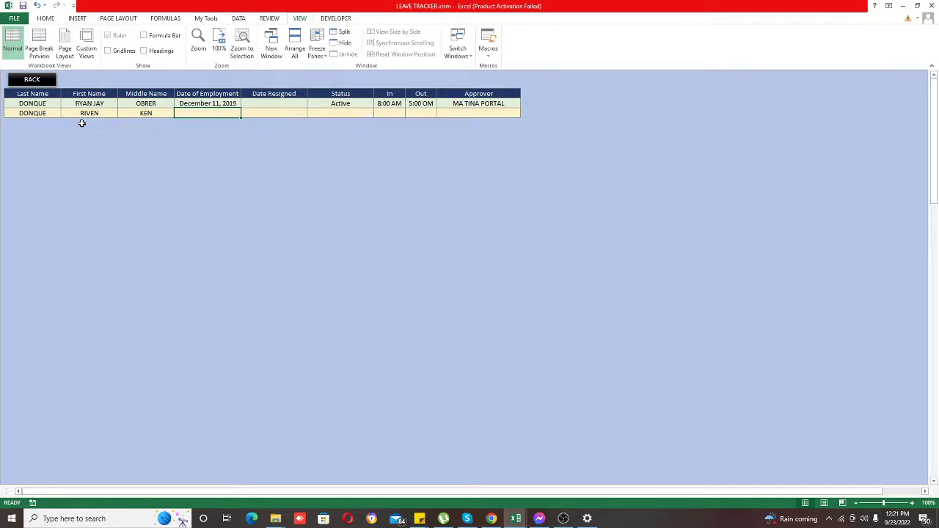
type("12/")
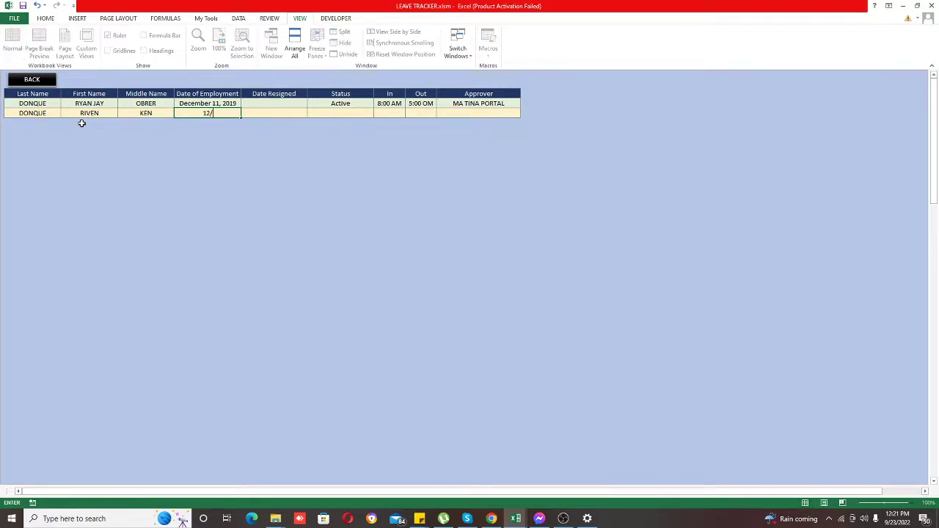
type("11/2020")
key("Tab")
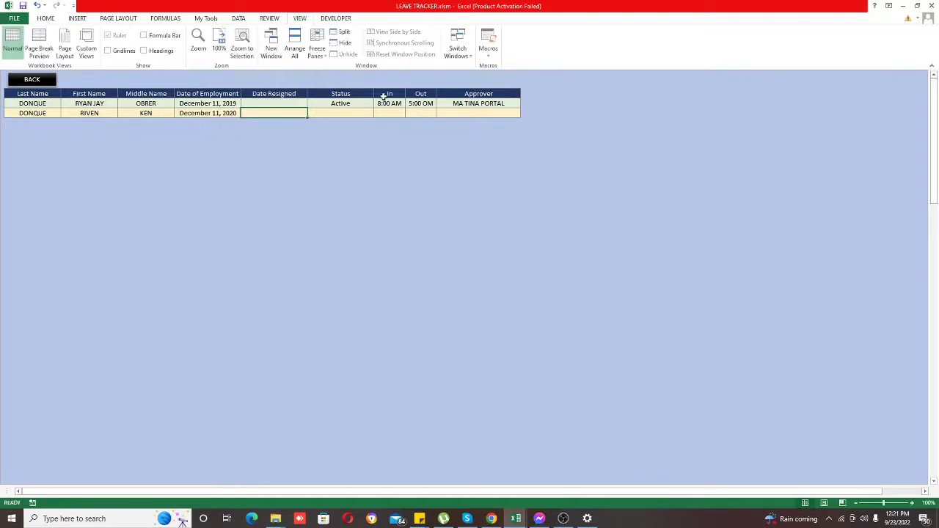
Step: Set the new employee's status to Active and copy the first employee's In/Out times
left_click(371, 112)
left_click(378, 113)
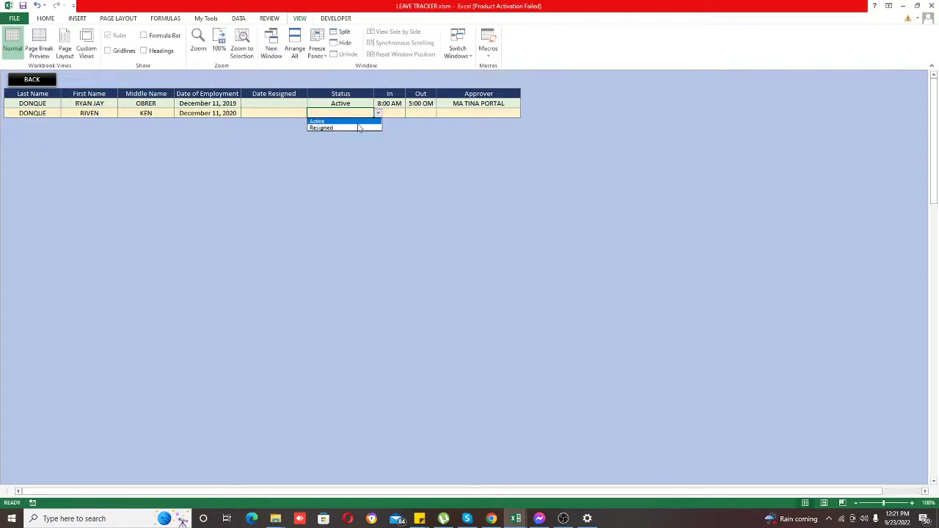
left_click(358, 121)
left_click_drag(389, 103, 420, 103)
key("ctrl+c")
key("Down")
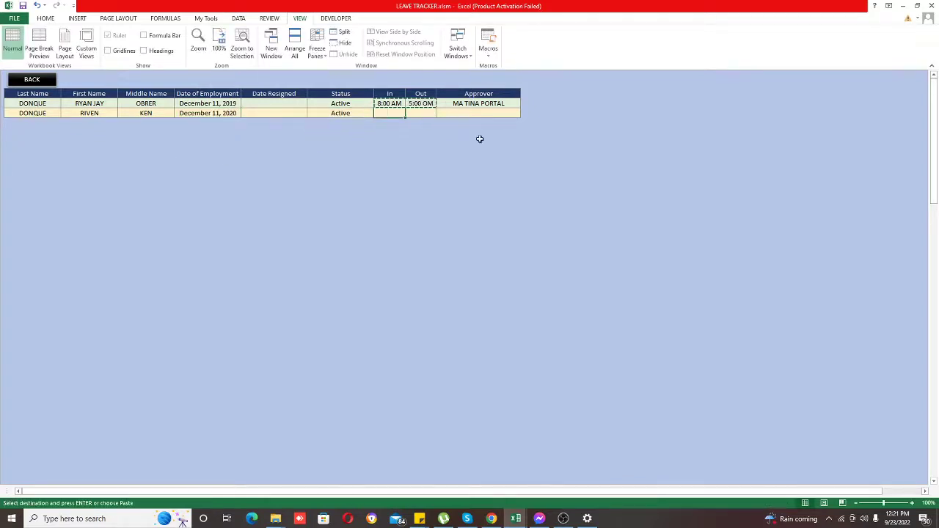
key("ctrl+v")
Step: Check the employees' approver cells, then return to the Leave Application Form
left_click(484, 113)
left_click(526, 169)
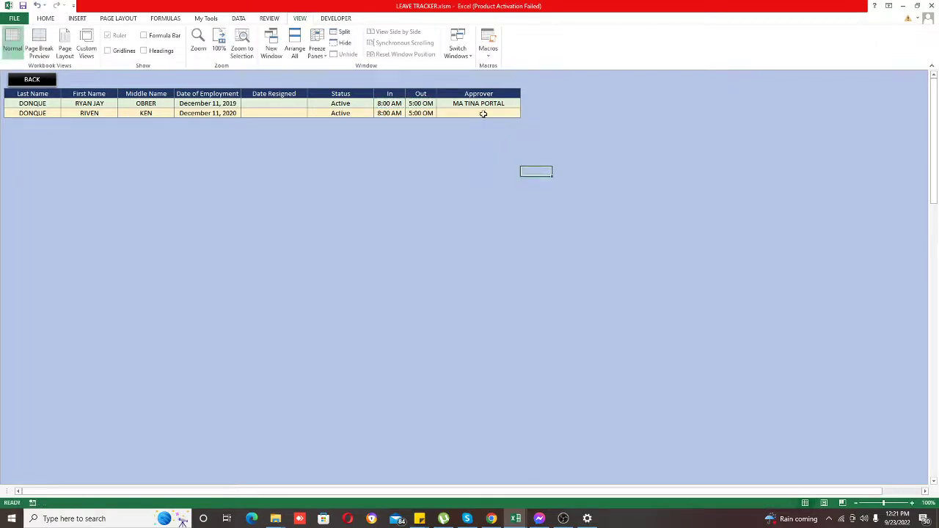
left_click(484, 121)
left_click(484, 103)
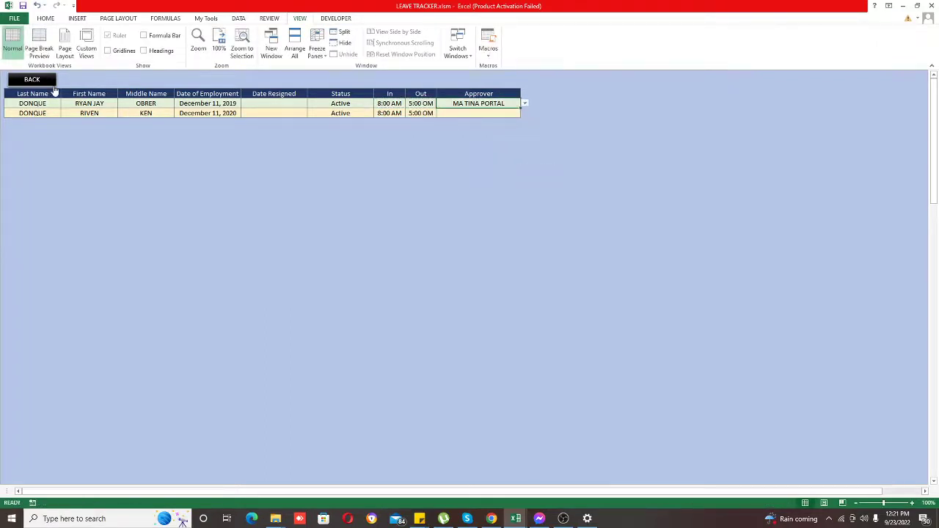
left_click(50, 80)
Step: Add the second approver's name below the first with designation TAX HEAD, then return to the form
left_click(567, 395)
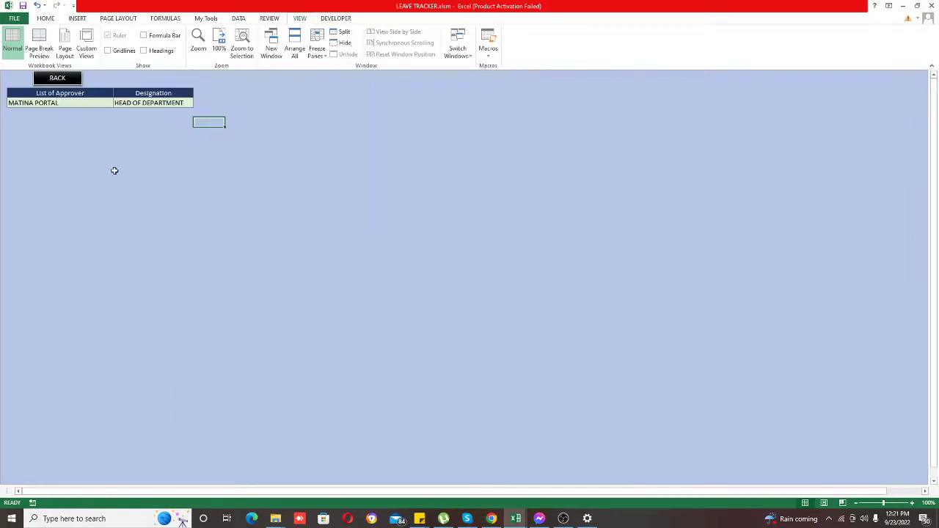
left_click(74, 110)
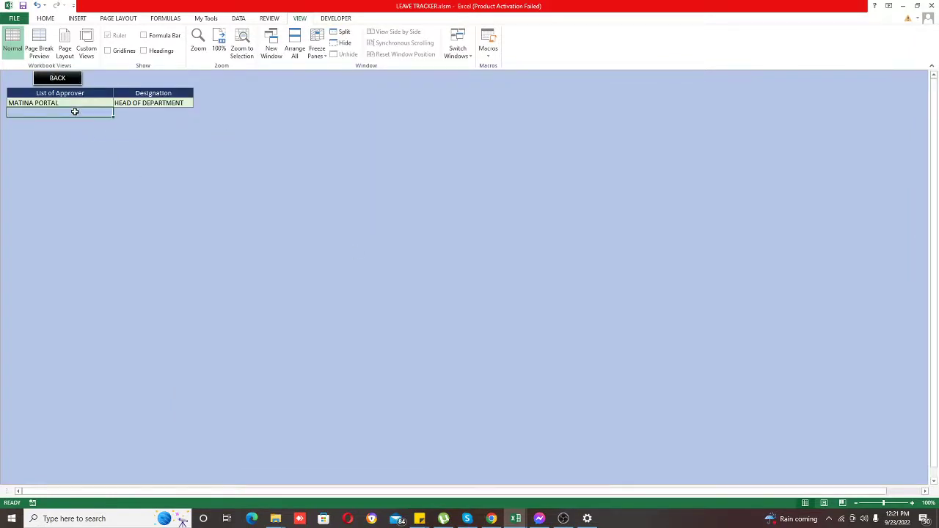
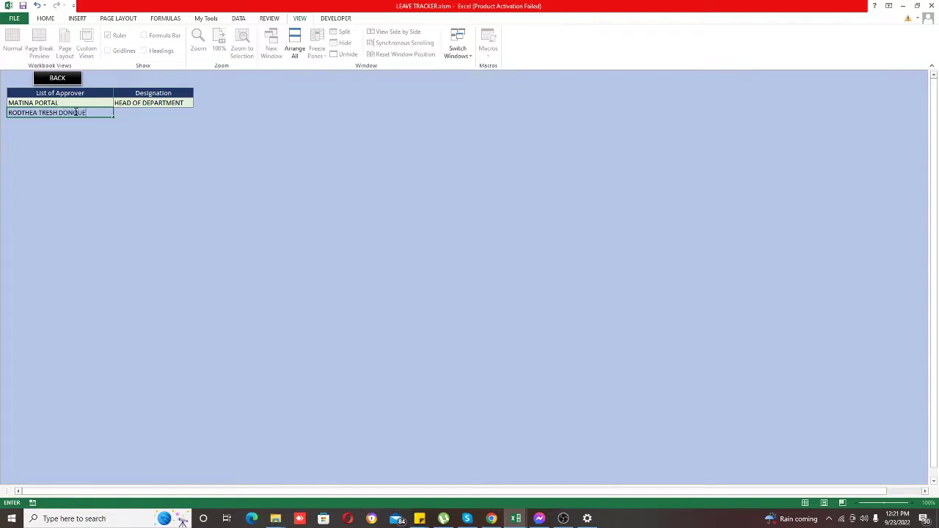
key("Tab")
type("TA")
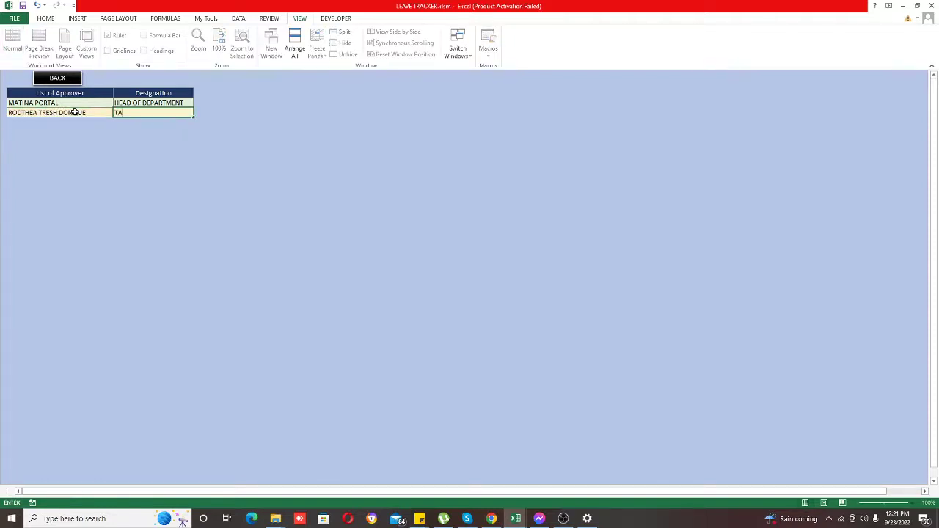
type("D")
key("Tab")
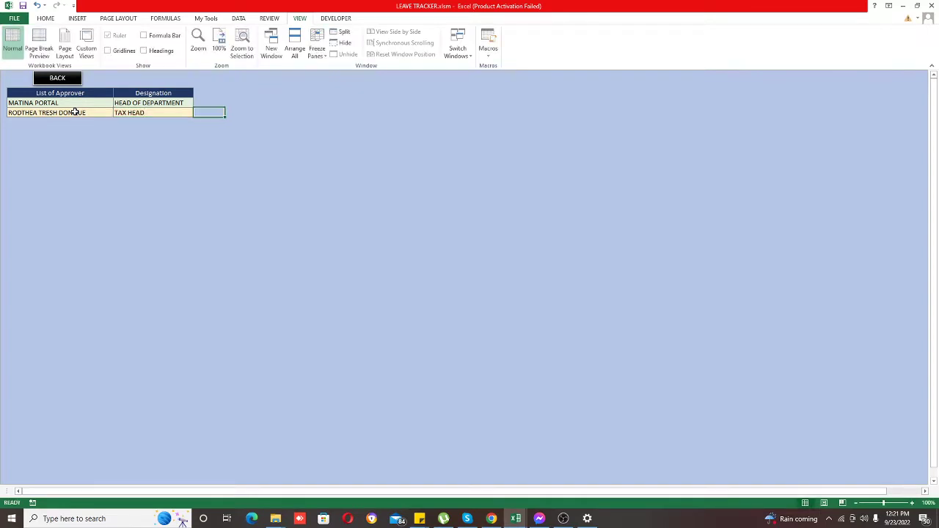
left_click(139, 163)
left_click(136, 176)
left_click(67, 77)
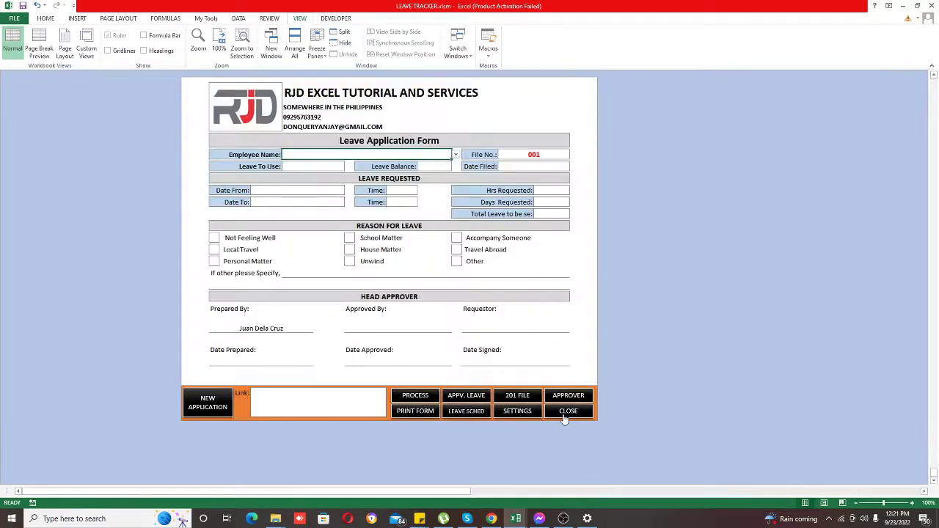
Step: In the 201 file, assign the first and then the second approver to the new employee
left_click(517, 396)
left_click(524, 115)
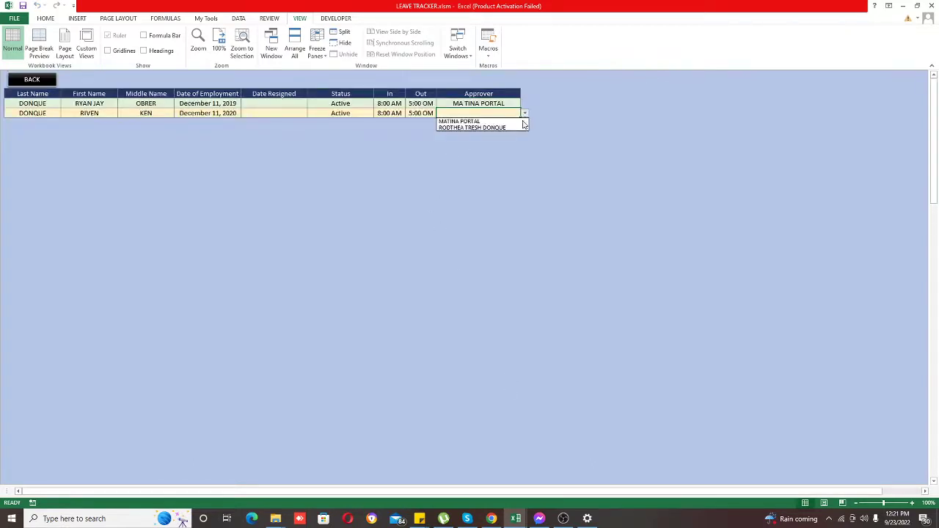
left_click(496, 121)
left_click(524, 115)
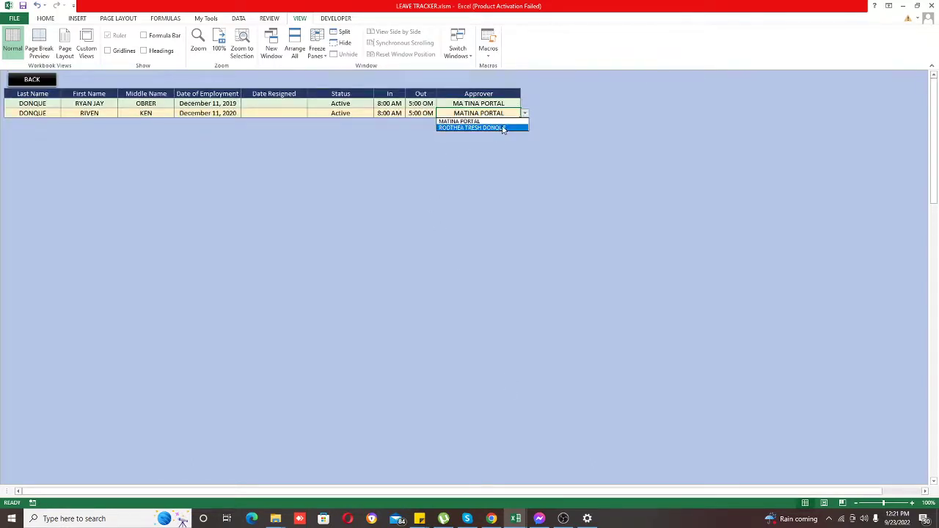
left_click(505, 127)
left_click(51, 82)
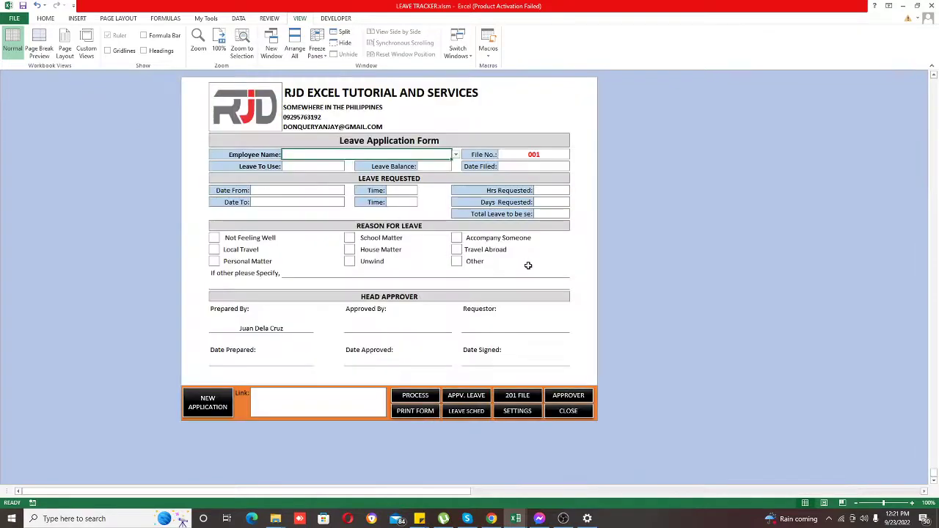
Step: On the form, select the employee and choose Vacation Leave, showing a balance of 6
left_click(606, 165)
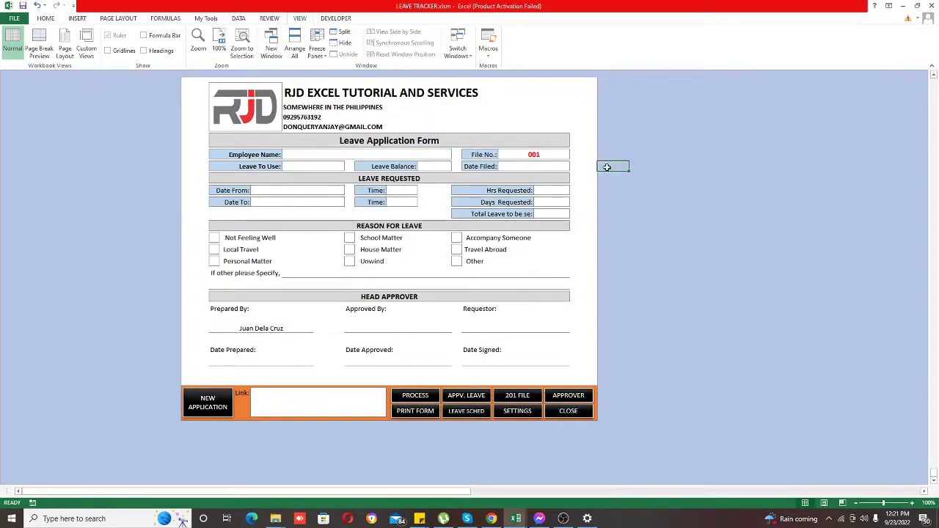
left_click(206, 414)
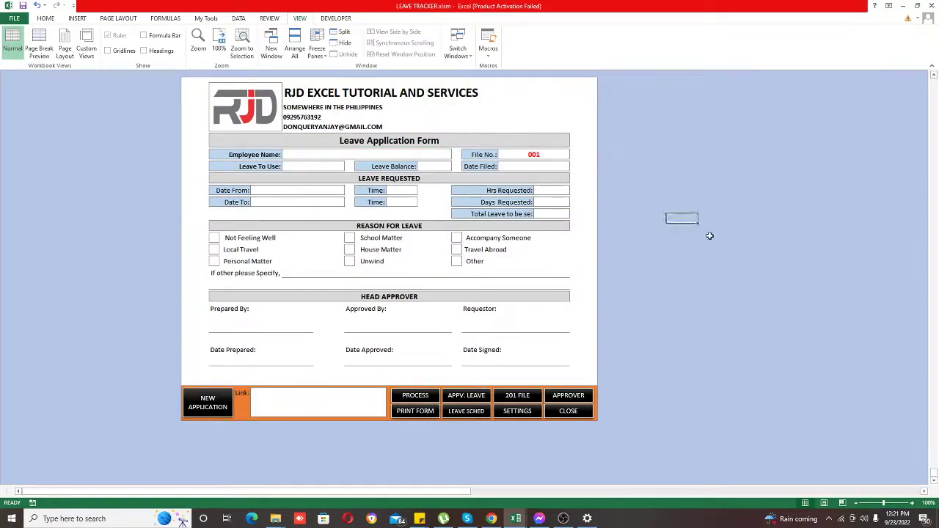
left_click(530, 154)
left_click(410, 154)
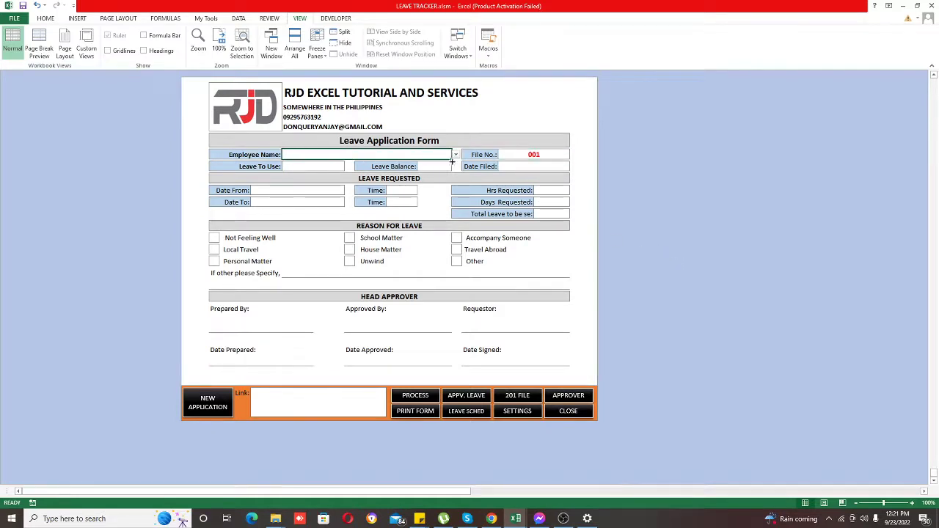
left_click(455, 154)
left_click(414, 162)
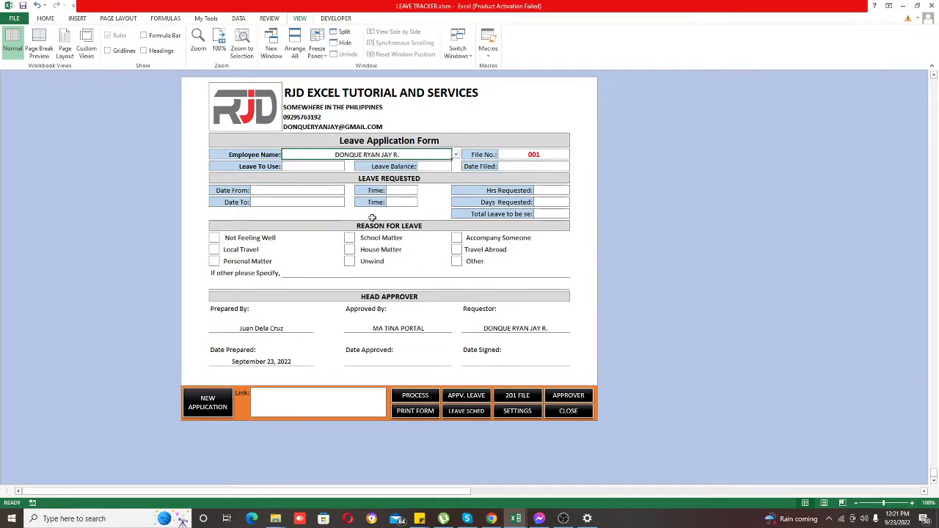
left_click(315, 167)
left_click(348, 167)
left_click(340, 175)
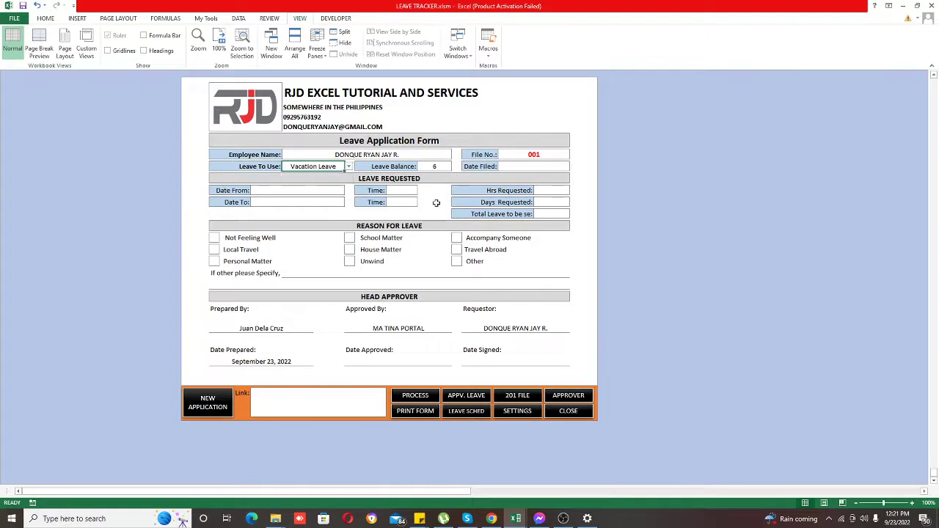
left_click(435, 167)
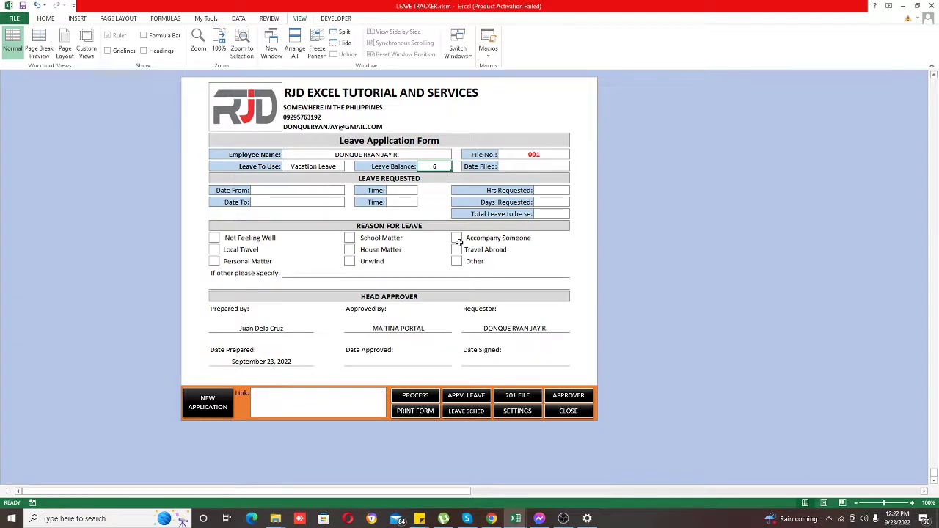
Step: In the 201 File table, enter 2019 below the table, then erase the misformatted date
left_click(517, 396)
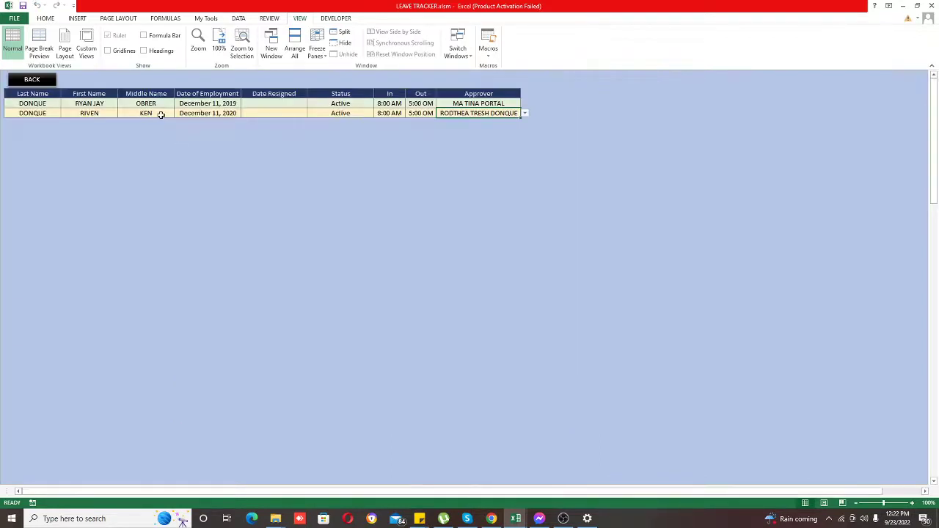
left_click(279, 139)
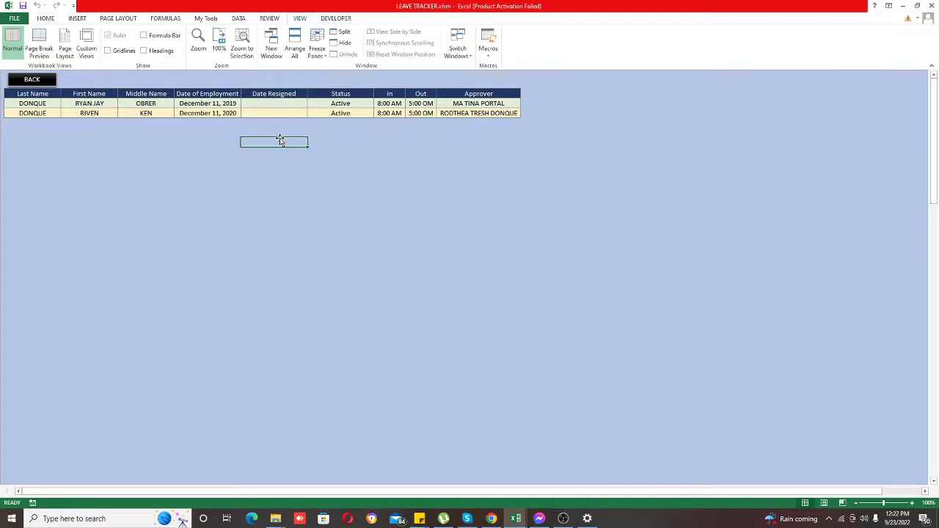
type("2019")
key("Return")
left_click(280, 140)
key("Delete")
key("Right")
Step: Right of the table, enter year headings 2019–2022 with leave counts 1, 2, 2 and 3 beneath
left_click(561, 109)
type("20")
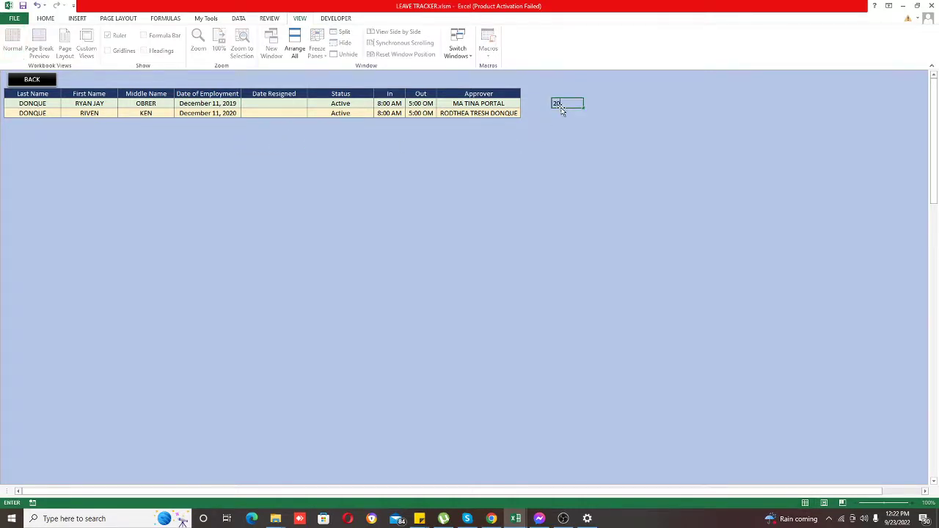
key("Tab")
type("202")
type("0")
key("Tab")
type("202")
type("1")
key("Tab")
key("Return")
type("1")
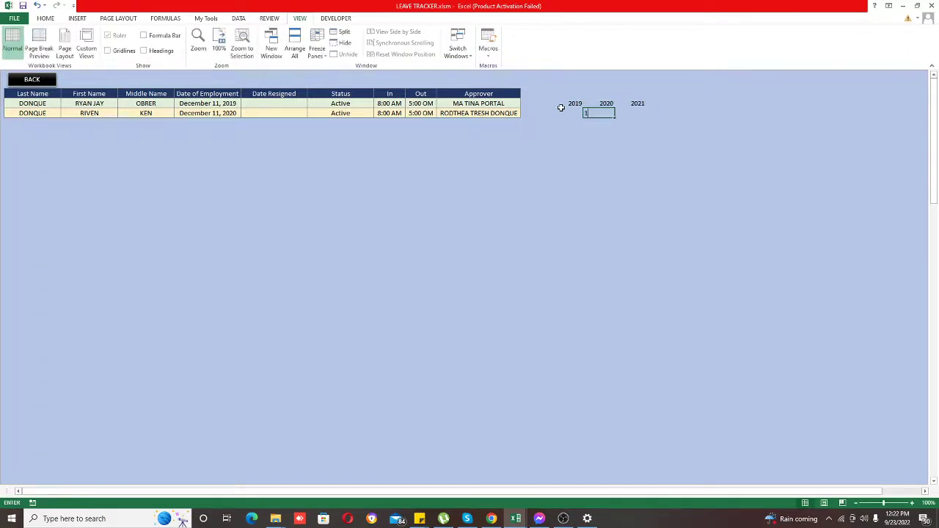
key("Tab")
type("2")
key("ctrl+Return")
type("2")
key("Tab")
key("Up")
type("202")
key("ctrl+Return")
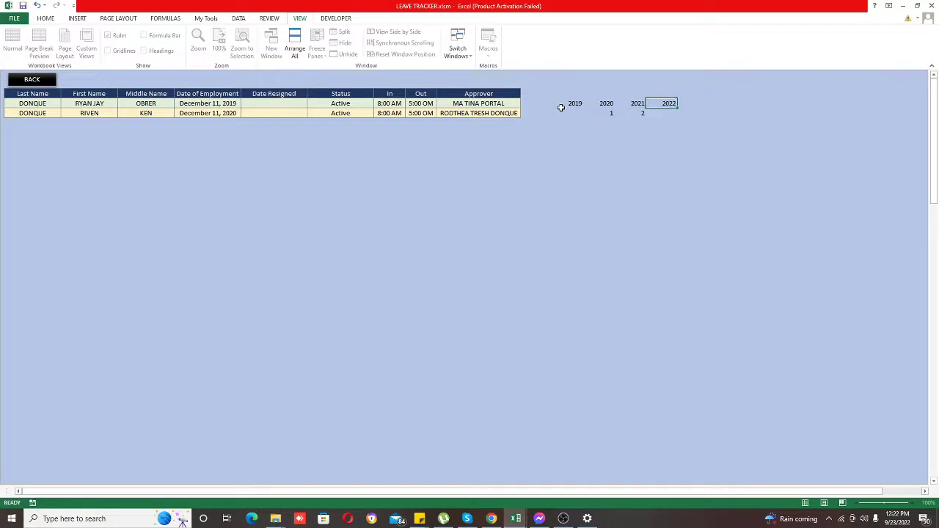
key("Tab")
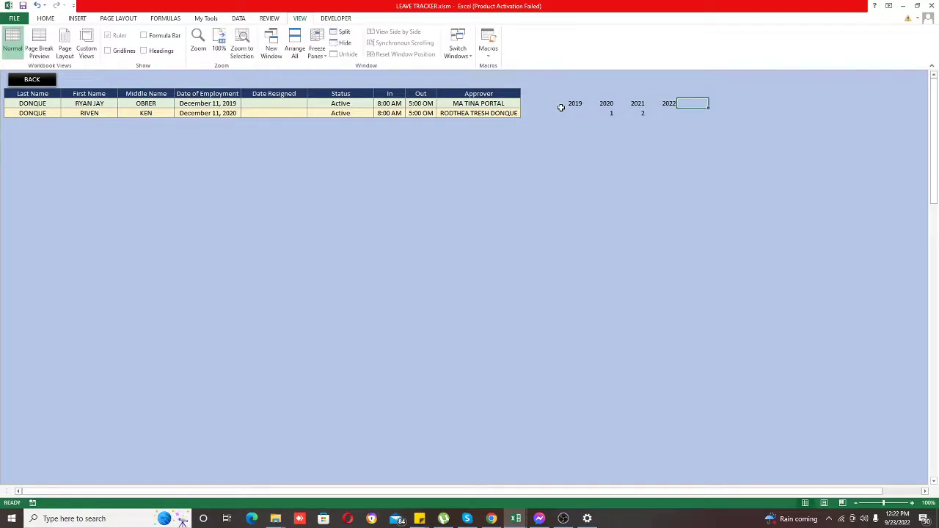
key("Left")
key("Down")
type("3")
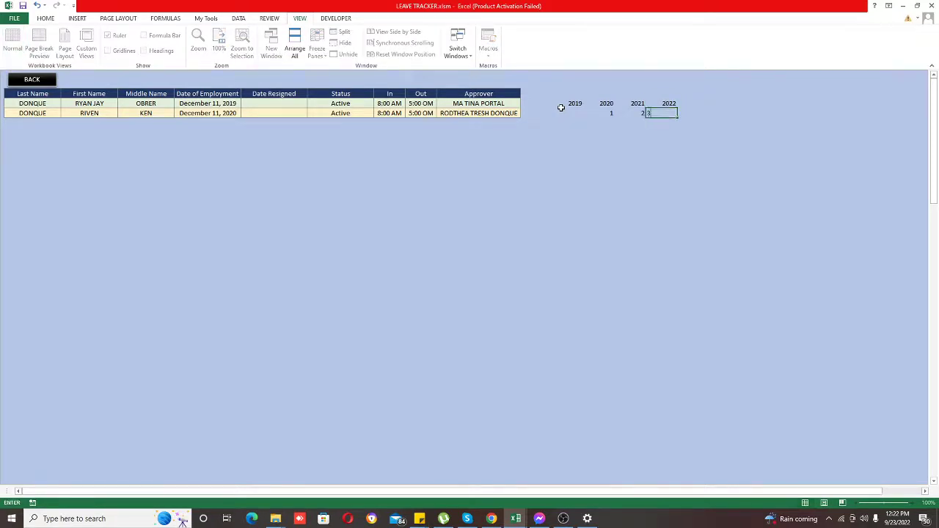
key("Return")
Step: Add a second row of tally figures: 5 under 2020 and 1 under 2021
key("Up")
key("Left")
key("Down")
key("Left")
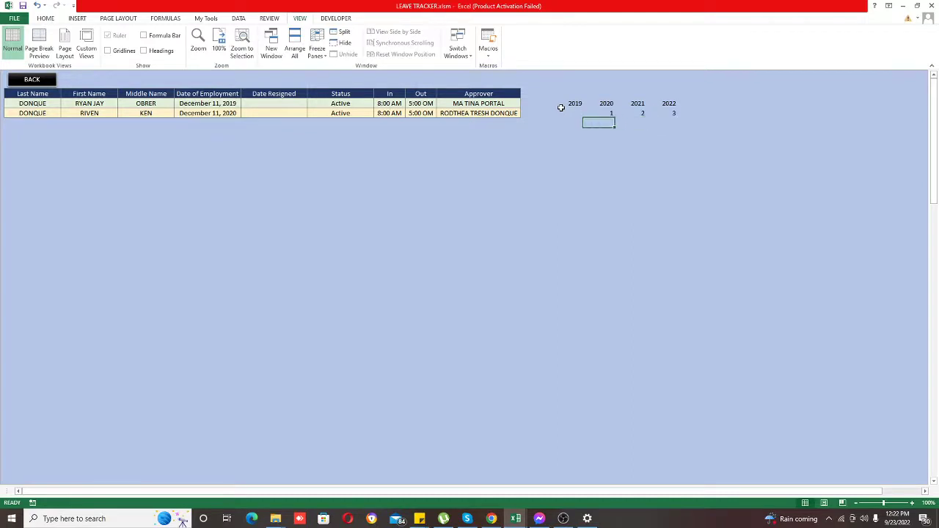
type("5")
key("Tab")
type("1")
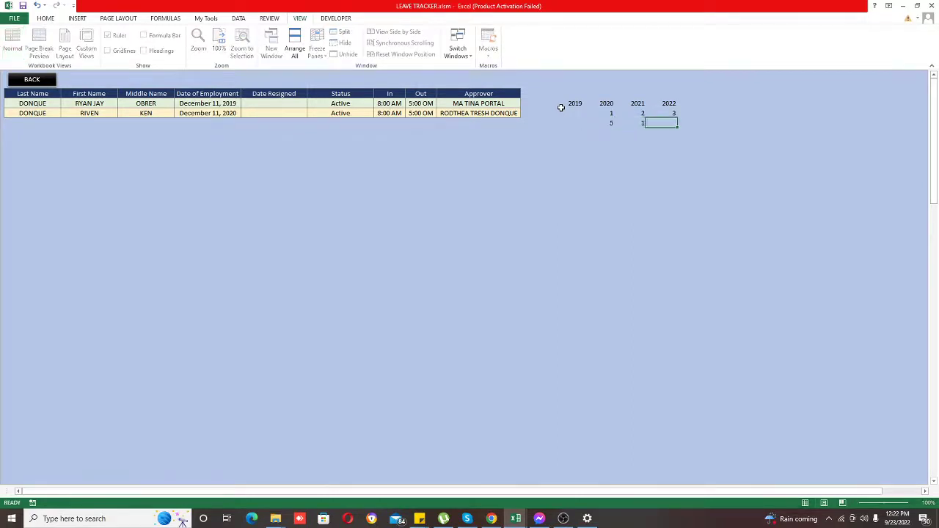
key("Return")
Step: Select the year headings and counts, delete them, and go back to the Leave Application Form
key("Up")
key("shift+Left")
key("Right")
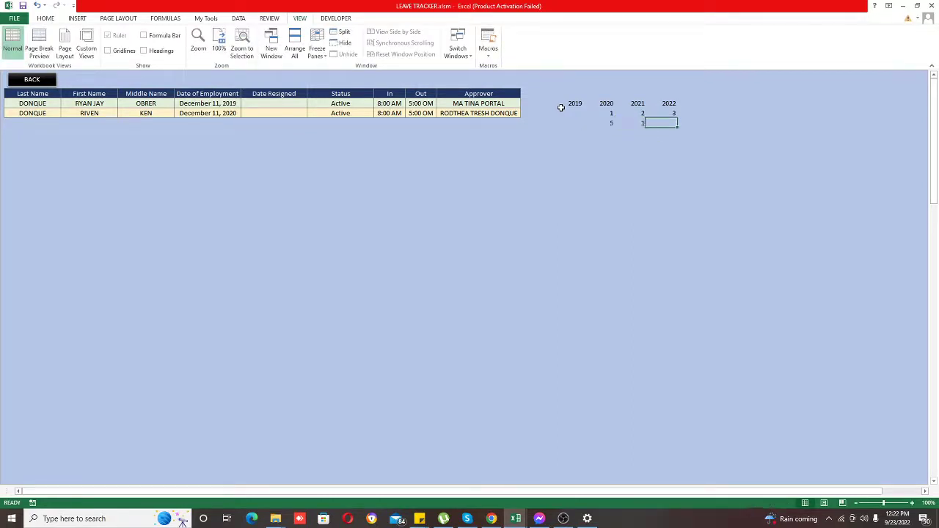
key("Left")
key("shift+Left")
key("shift+Up")
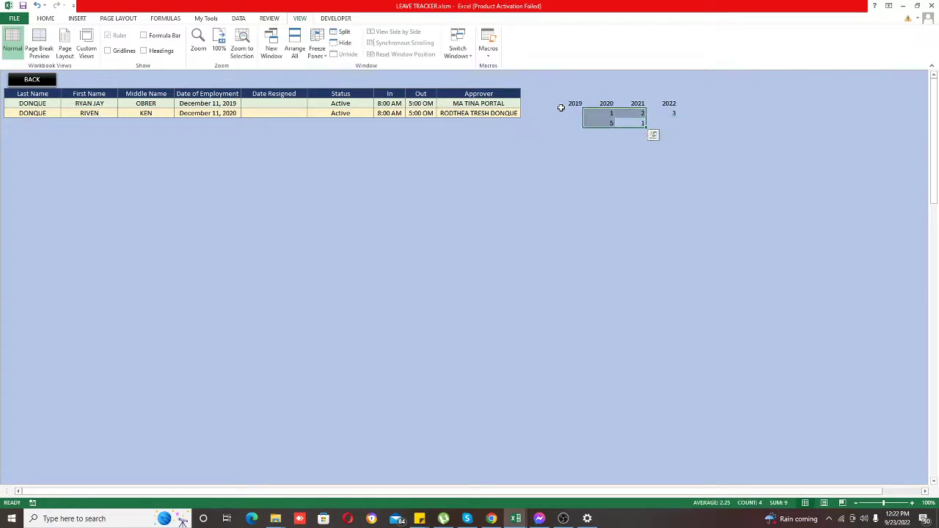
key("Right")
key("shift+Left")
key("shift+Up")
key("shift+Up")
key("shift+Left")
key("shift+Left")
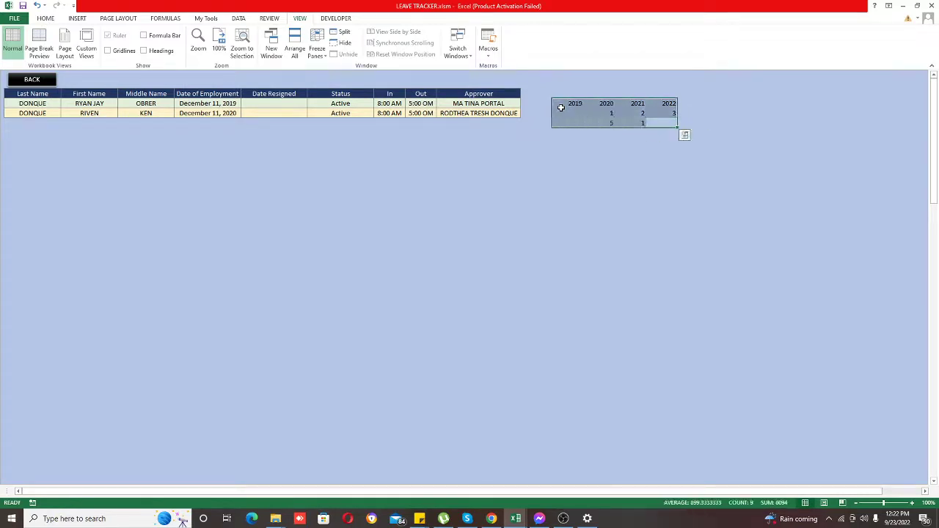
key("Delete")
left_click(33, 80)
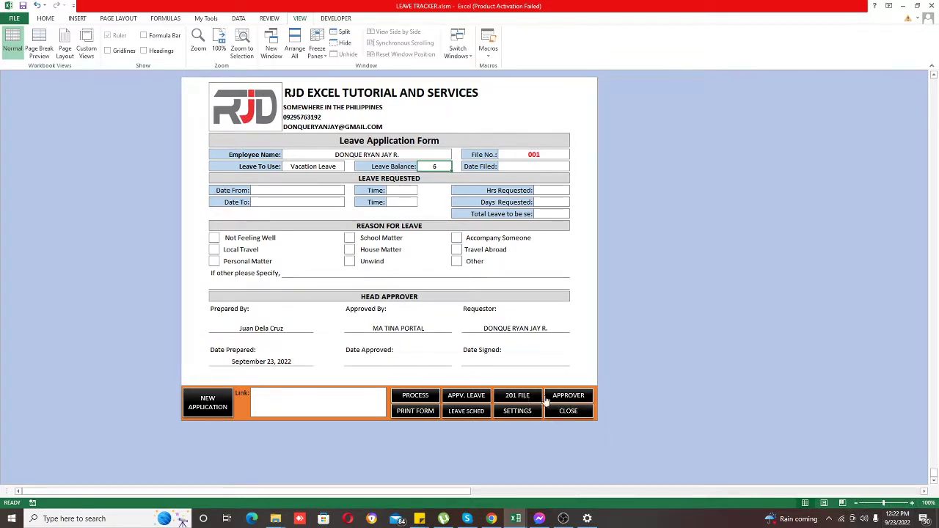
Step: In the 201 File table, change the first employee's date of employment to a 2022 date
left_click(514, 396)
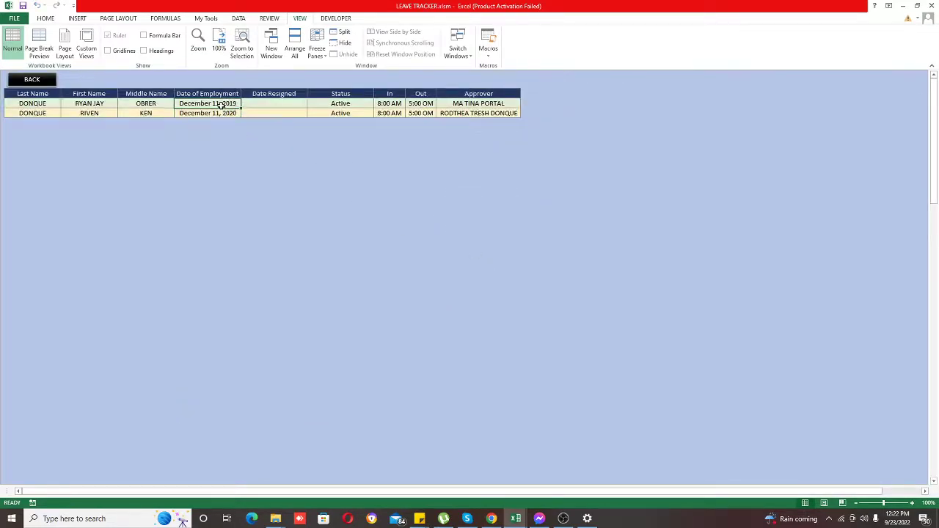
left_click(220, 104)
type("9/")
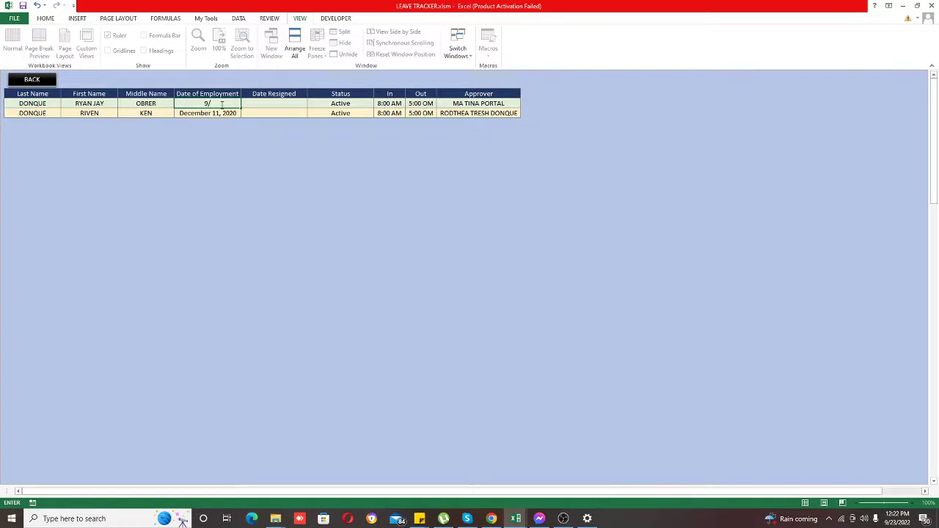
type("2022")
key("Return")
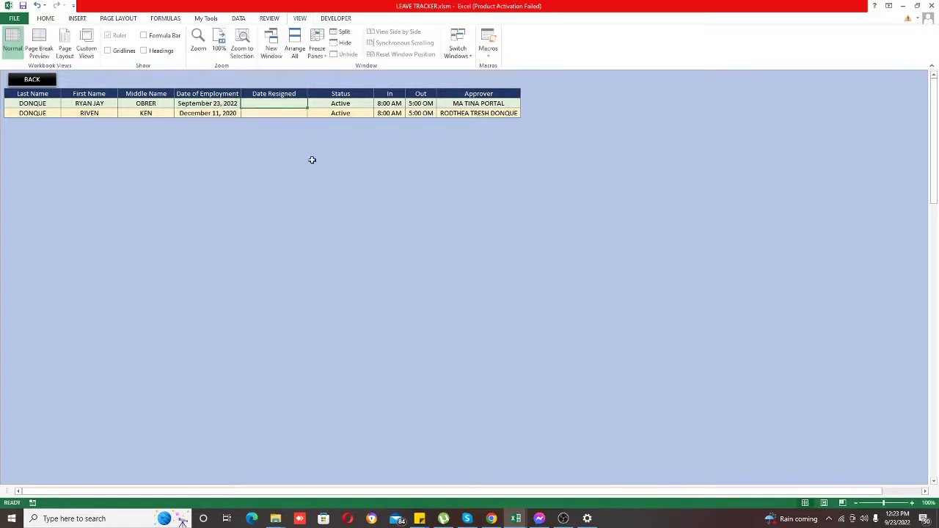
left_click(32, 79)
Step: Re-select Vacation Leave on the form to refresh the leave balance
left_click(342, 166)
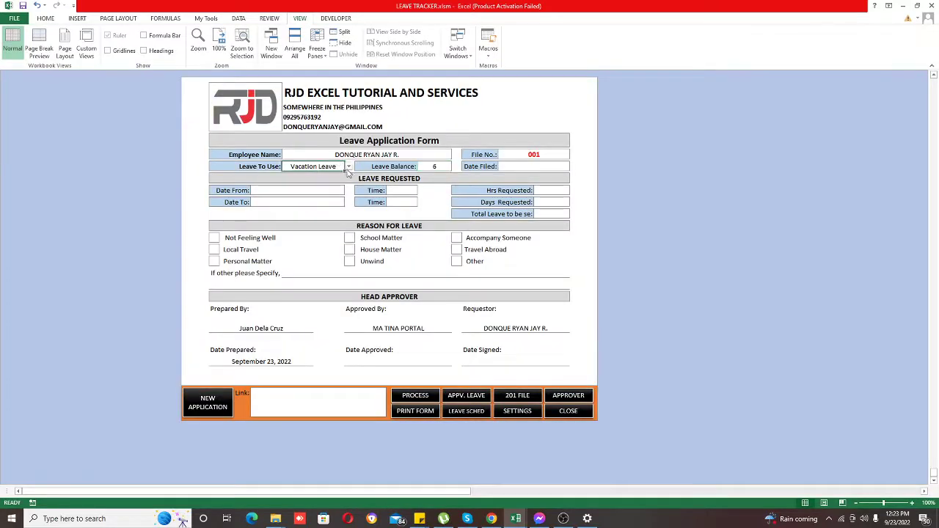
left_click(349, 166)
left_click(335, 174)
left_click(349, 166)
left_click(319, 176)
Step: Correct the first employee's date of employment to September 23, 2019 and return to the form
left_click(525, 395)
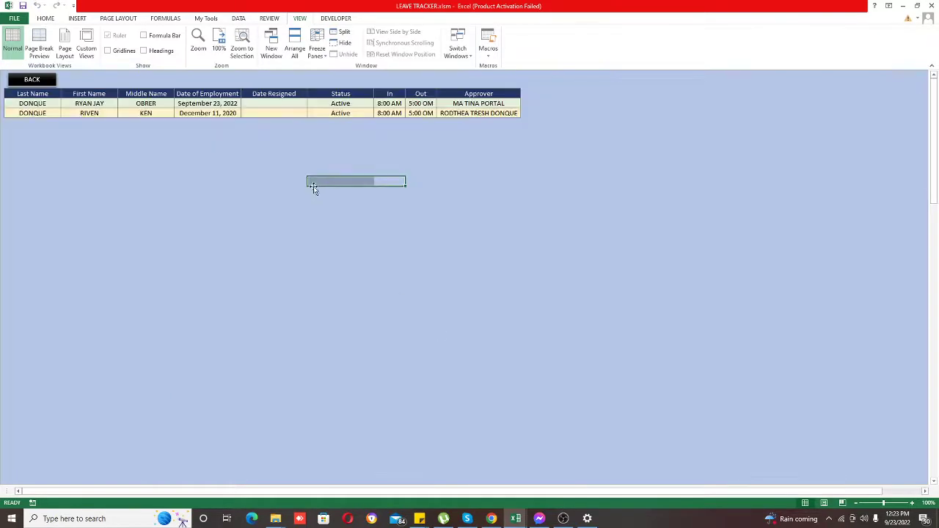
left_click(228, 105)
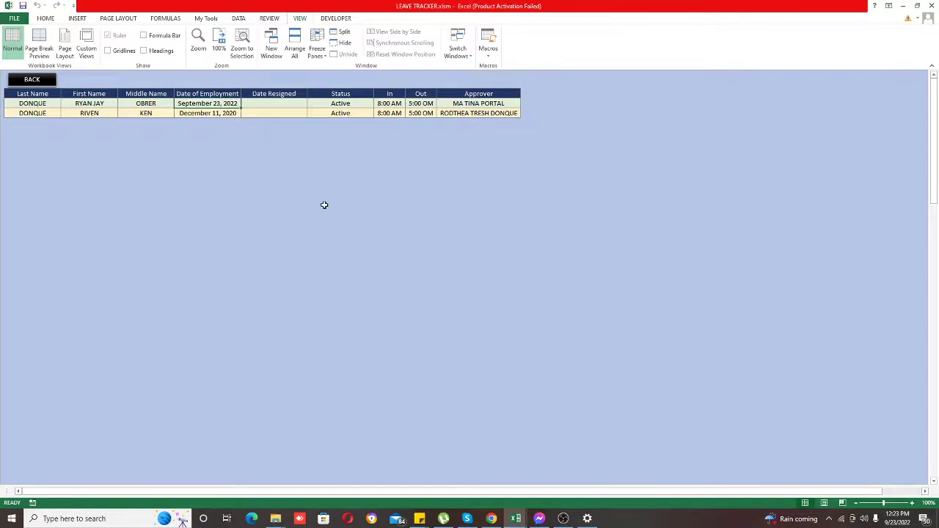
type("9/23/20")
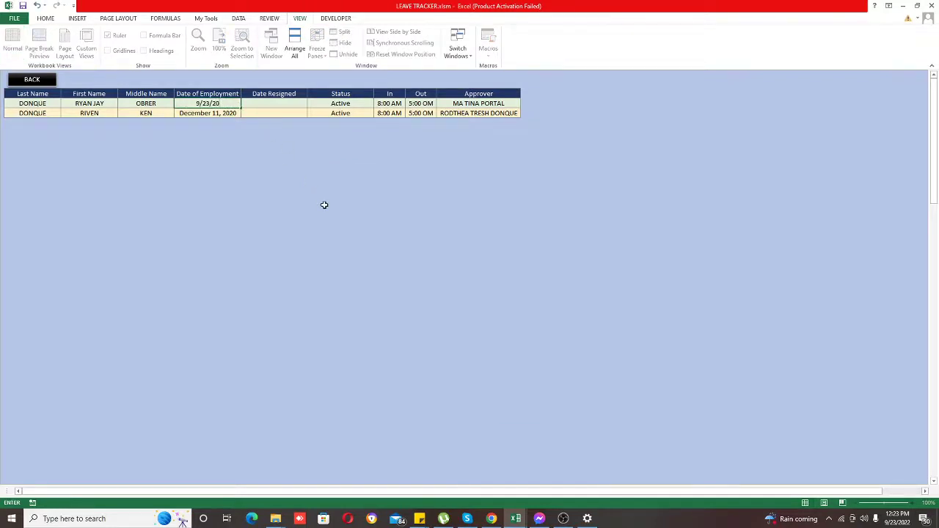
type("19")
key("Tab")
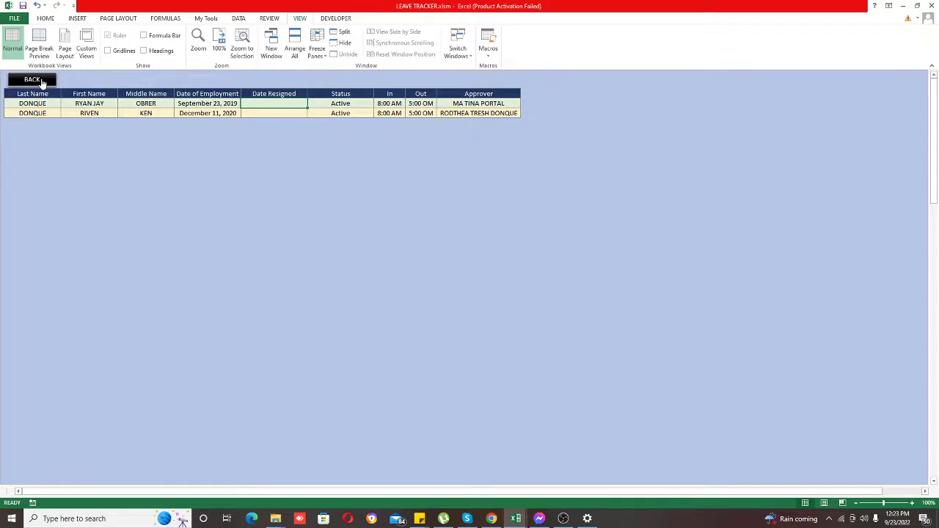
left_click(33, 79)
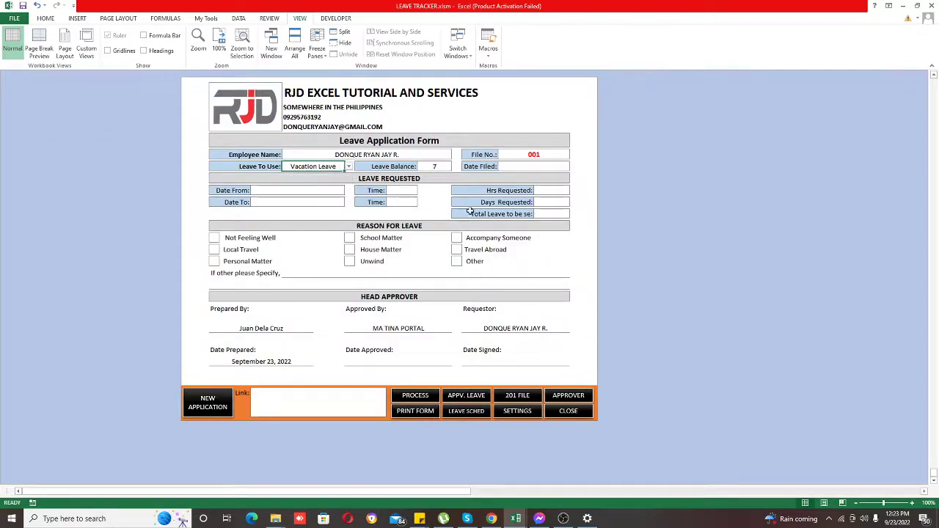
Step: Check the recalculated leave balance of 7 and look up dates on the system calendar
left_click(434, 165)
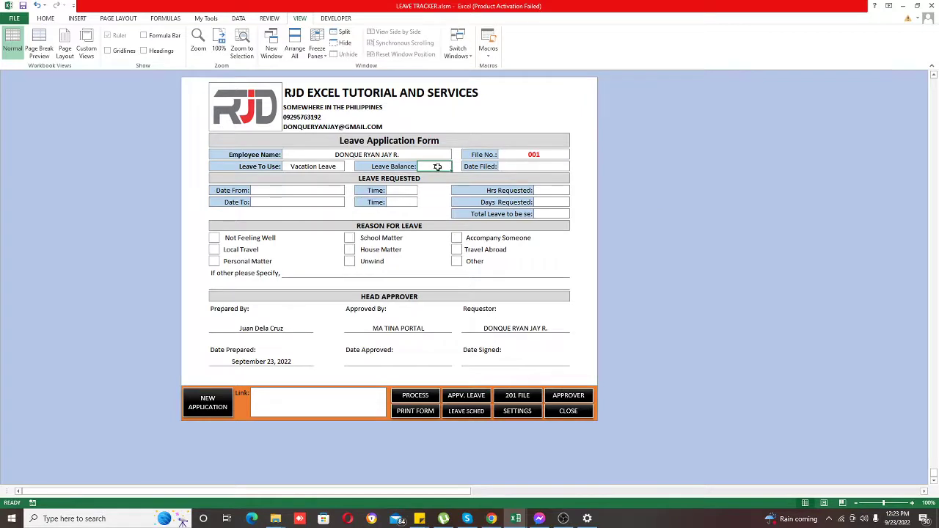
type("7")
left_click(578, 165)
left_click(644, 166)
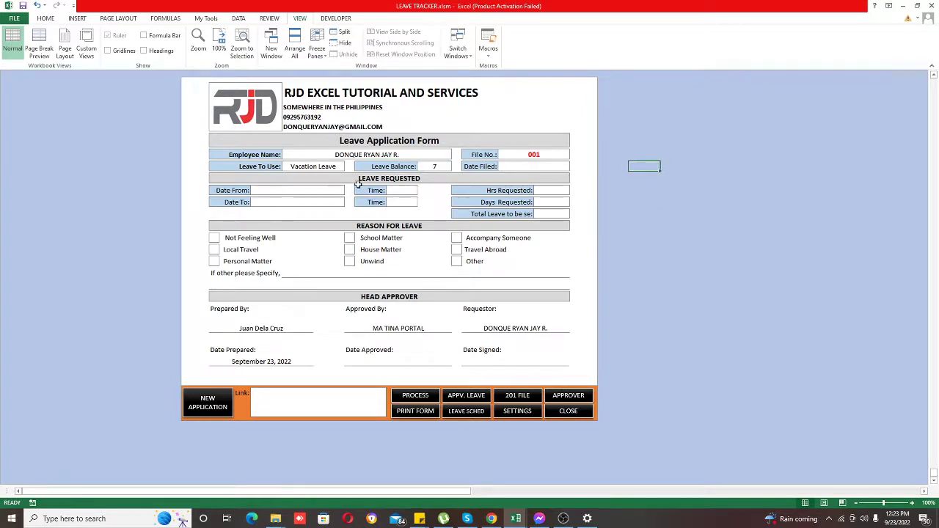
left_click(318, 190)
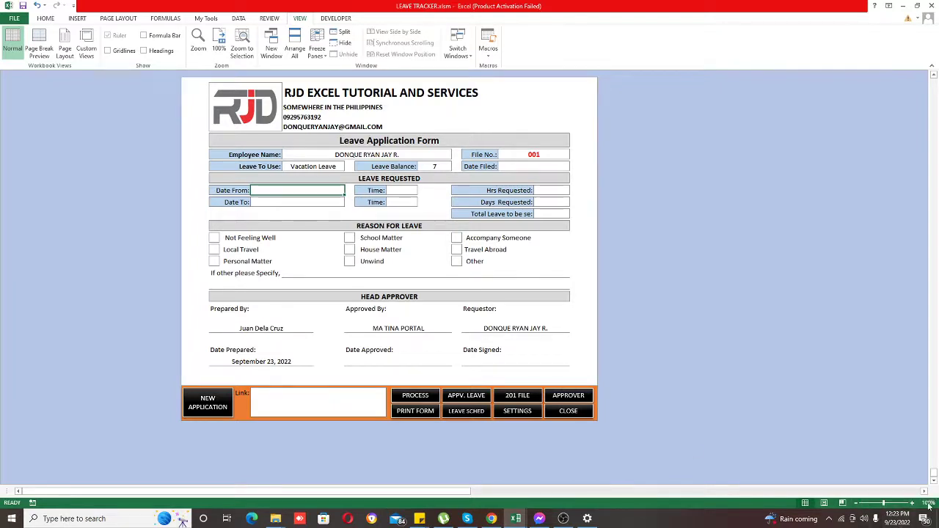
left_click(904, 516)
left_click(904, 516)
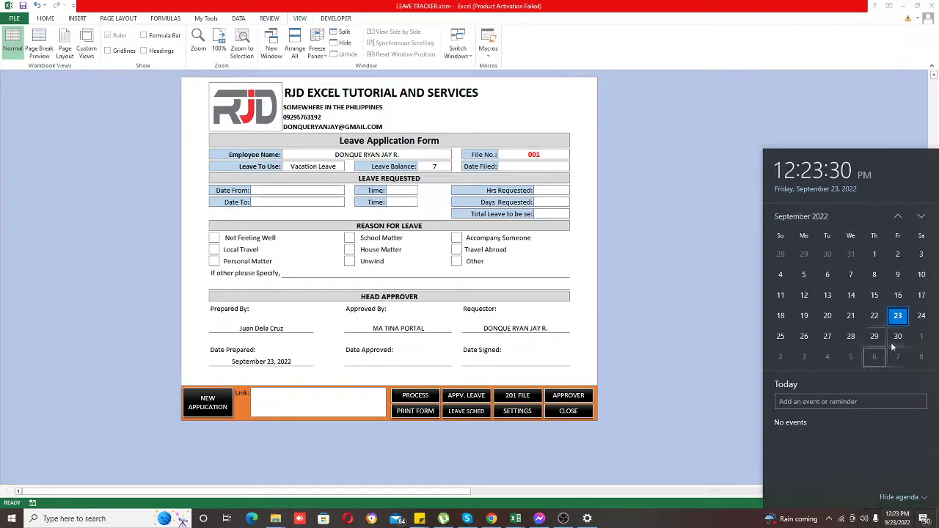
Step: Set both Date From and Date To to September 26, 2022, correcting the mistyped year
left_click(293, 190)
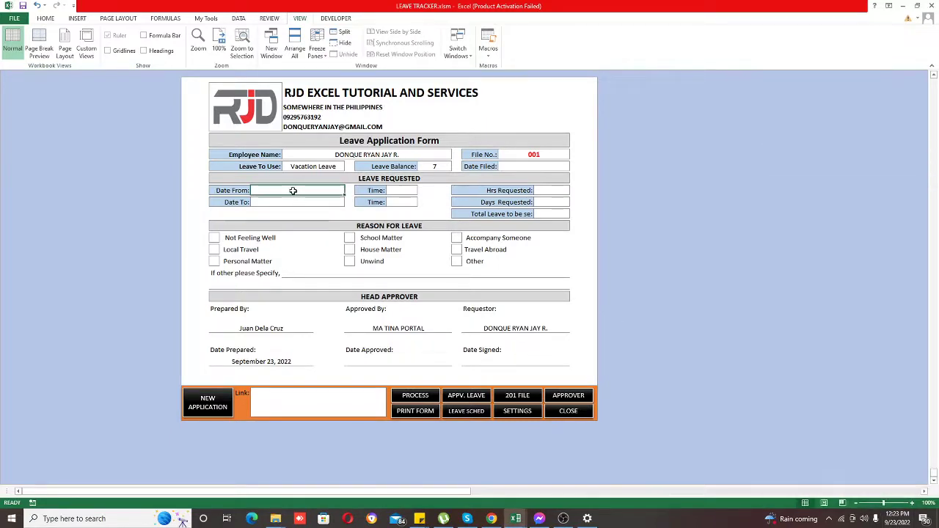
type("9/26/2019")
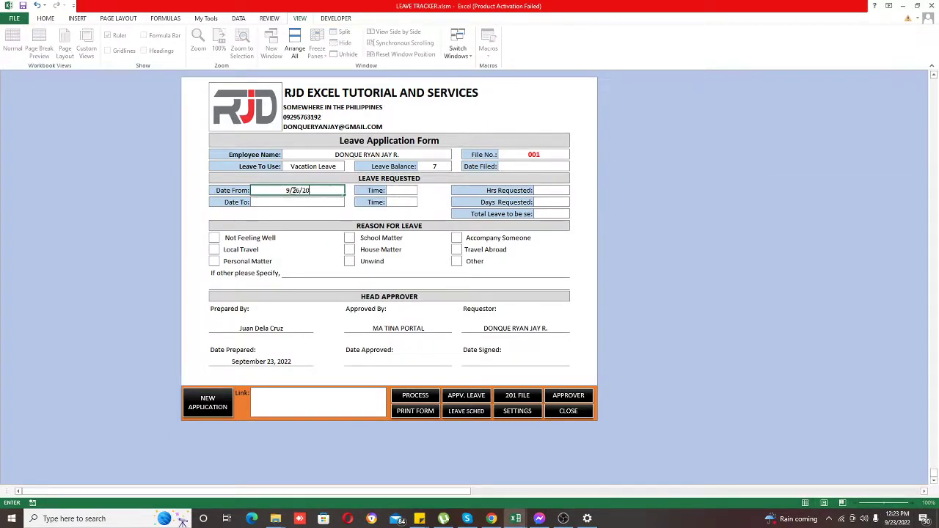
key("Return")
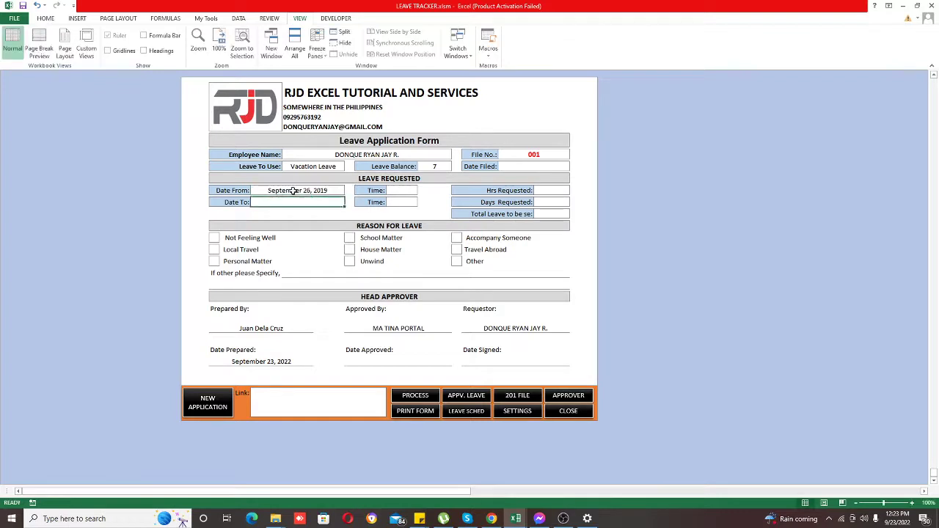
type("9/26/")
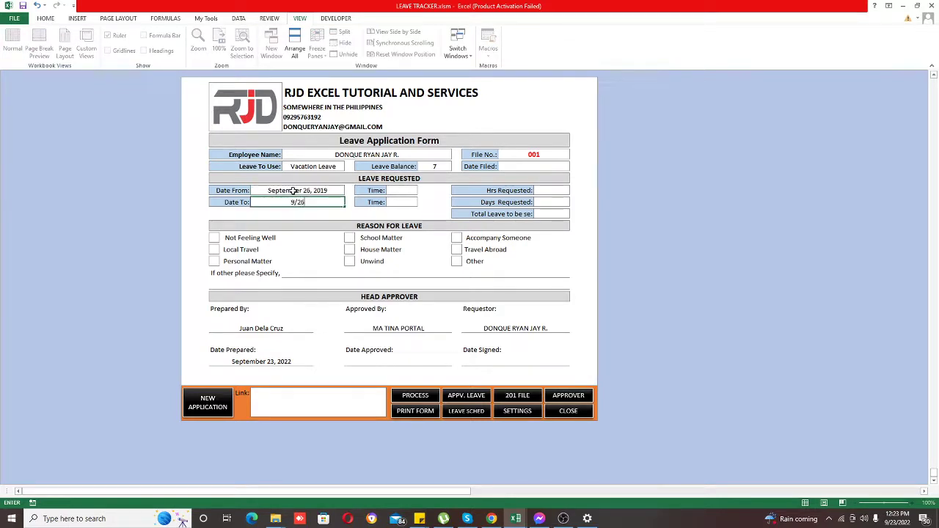
type("201")
left_click(329, 191)
double_click(330, 190)
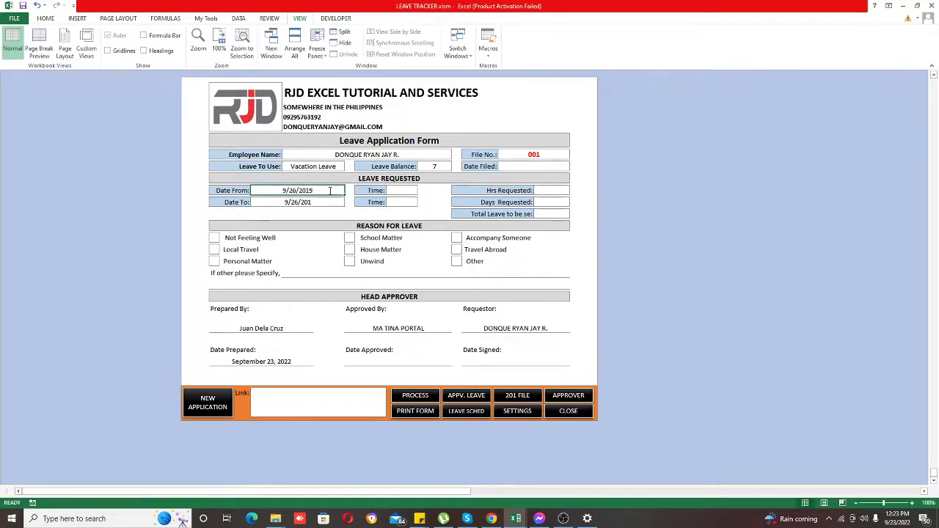
key("BackSpace")
key("BackSpace")
key("BackSpace")
type("022")
key("Return")
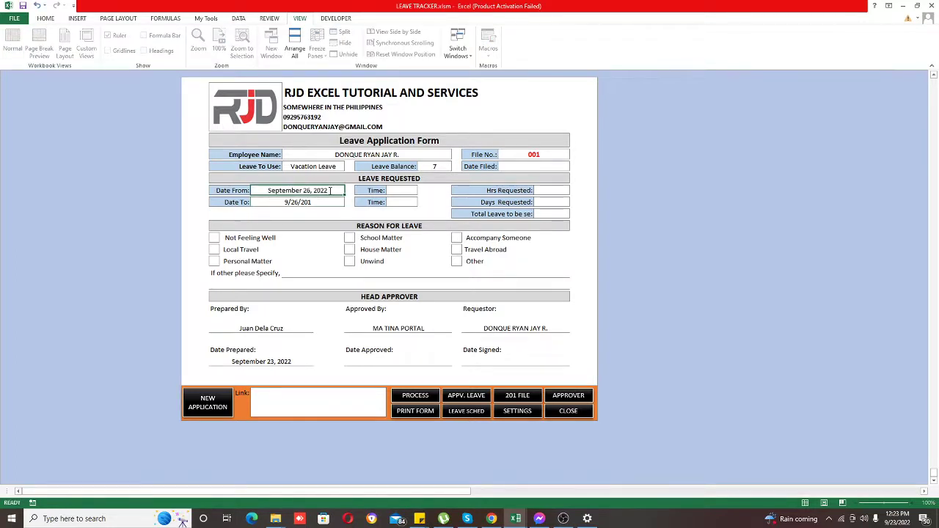
type("9/26")
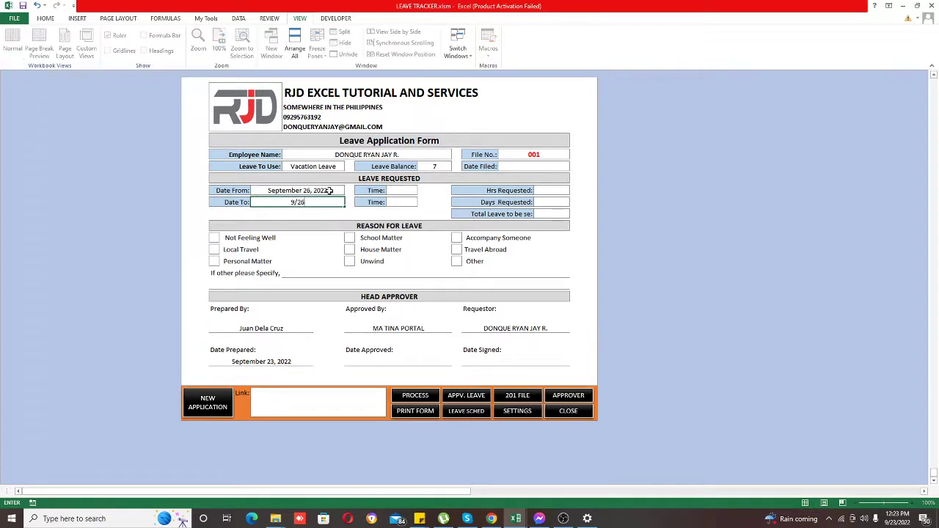
type("2022")
key("Return")
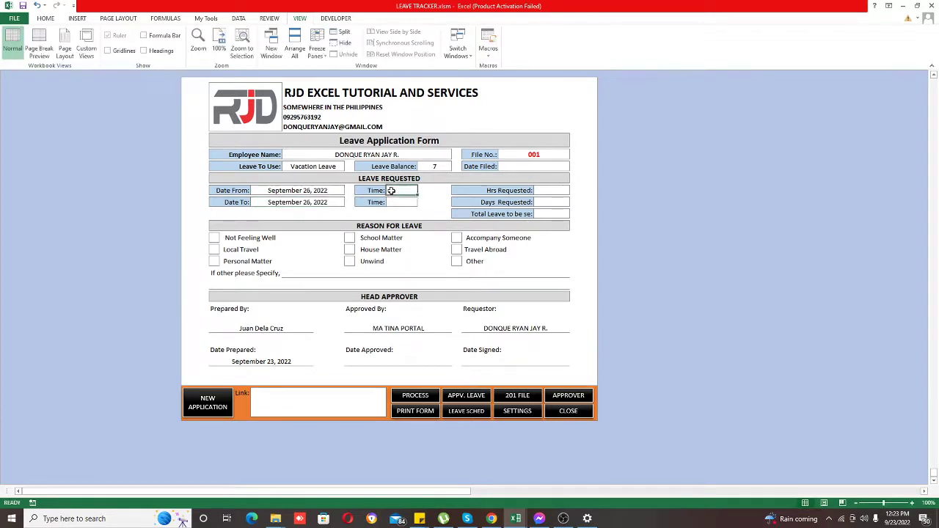
Step: Set the leave time from 8:00 AM to 5:00 PM and request 1 day
left_click(391, 191)
type("8:")
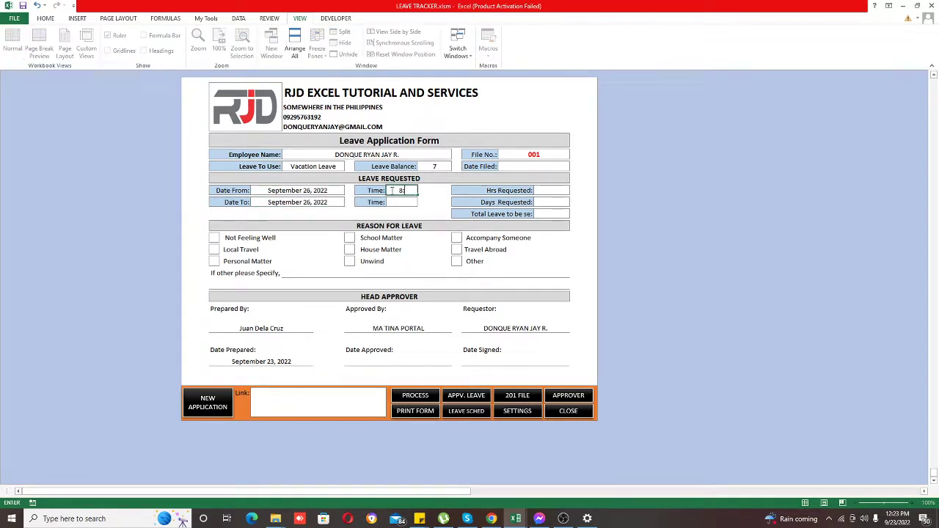
type("00 AM")
key("Return")
type("5:00 P")
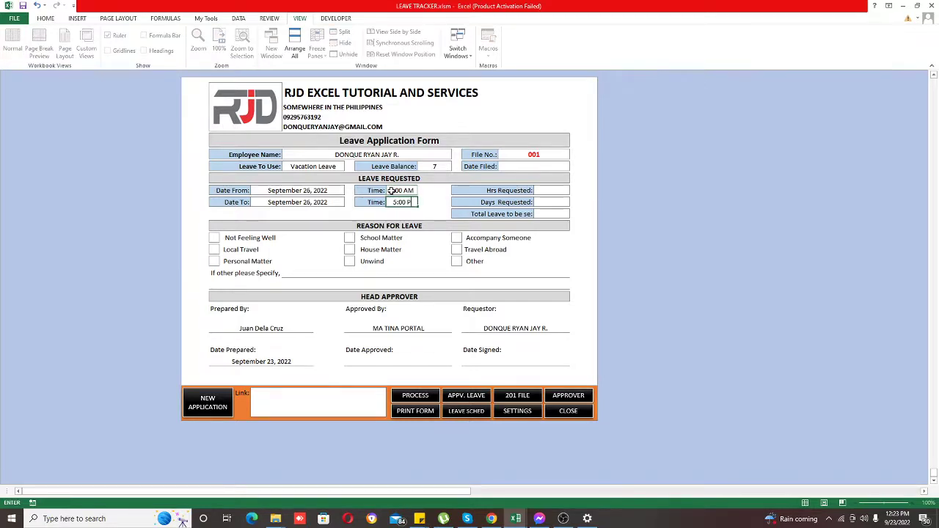
type("M")
key("Return")
left_click(555, 204)
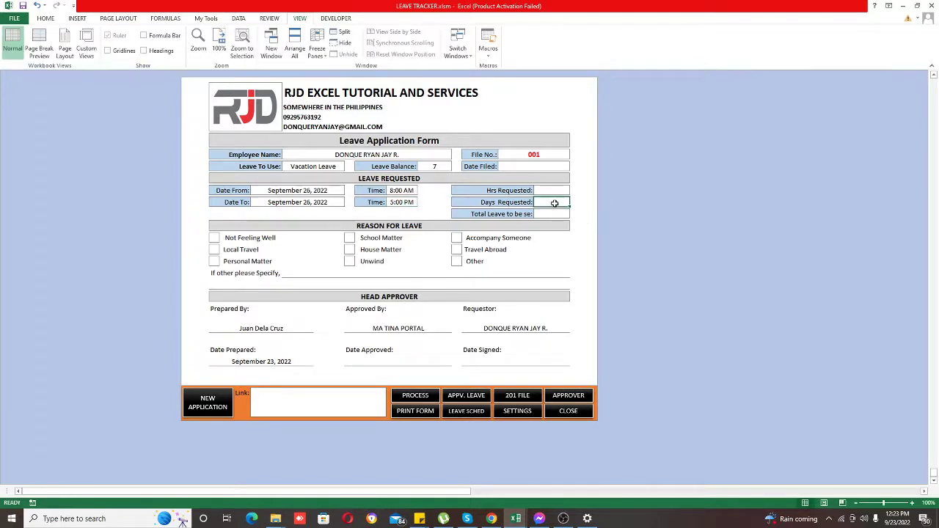
type("1")
key("Return")
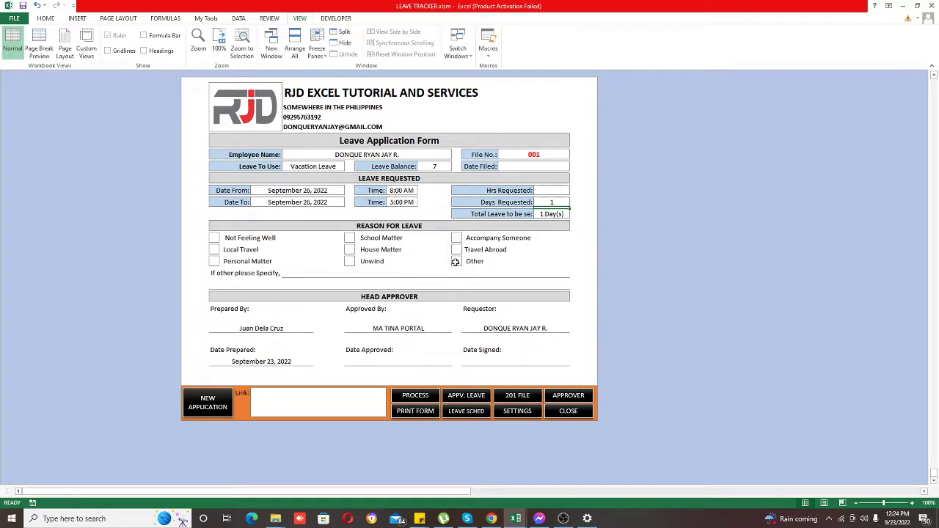
Step: Tick Other as the reason for leave and specify it as 'Going on a Date'
left_click(456, 262)
left_click(385, 275)
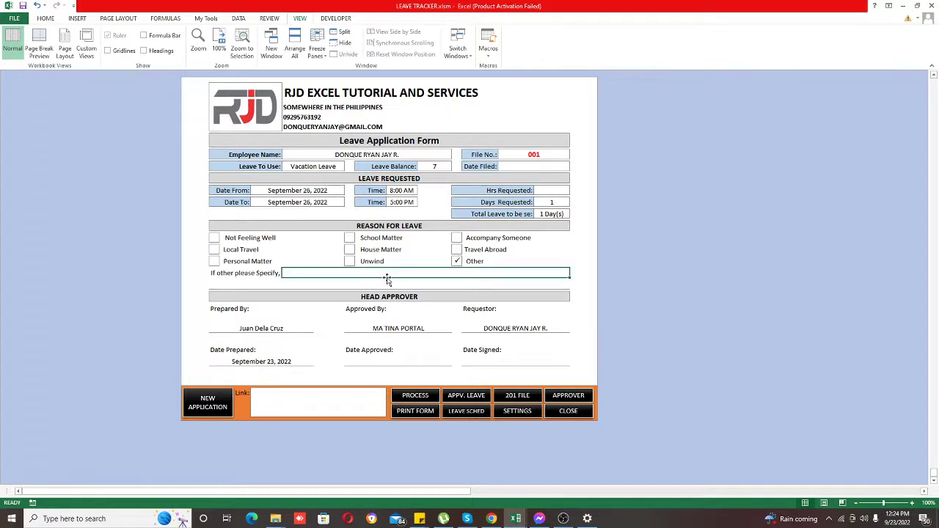
type("GPIN")
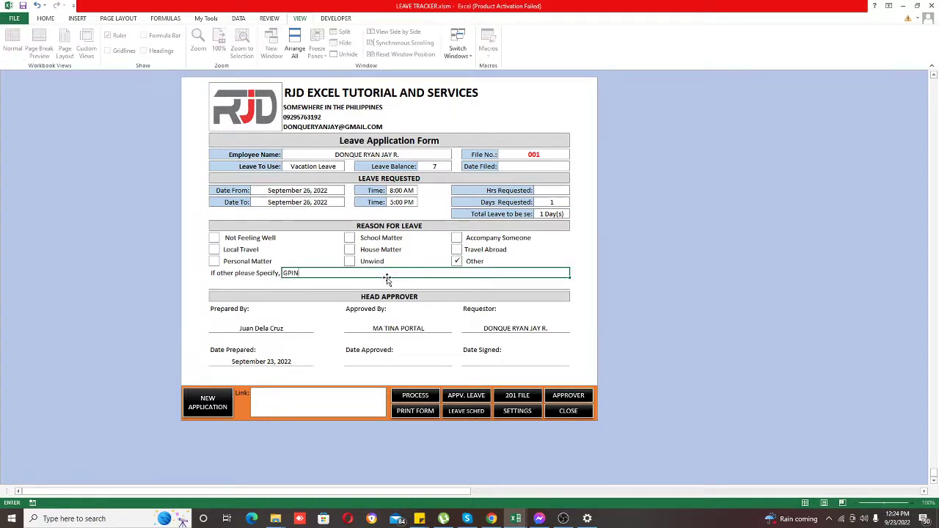
key("BackSpace")
key("BackSpace")
key("BackSpace")
type("te")
key("Tab")
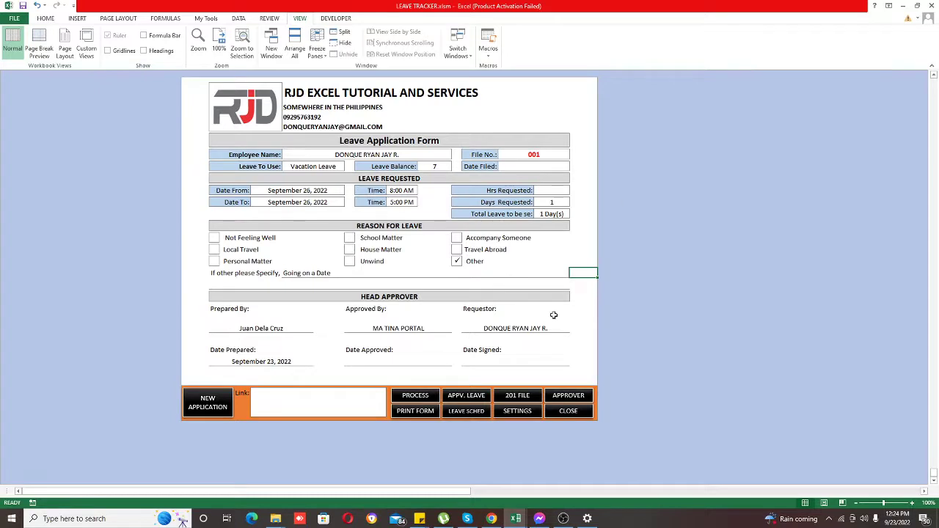
Step: Check the preparer and balances, dismiss the missing-date warning, and set Date Filed to 9/23/2022
left_click(262, 327)
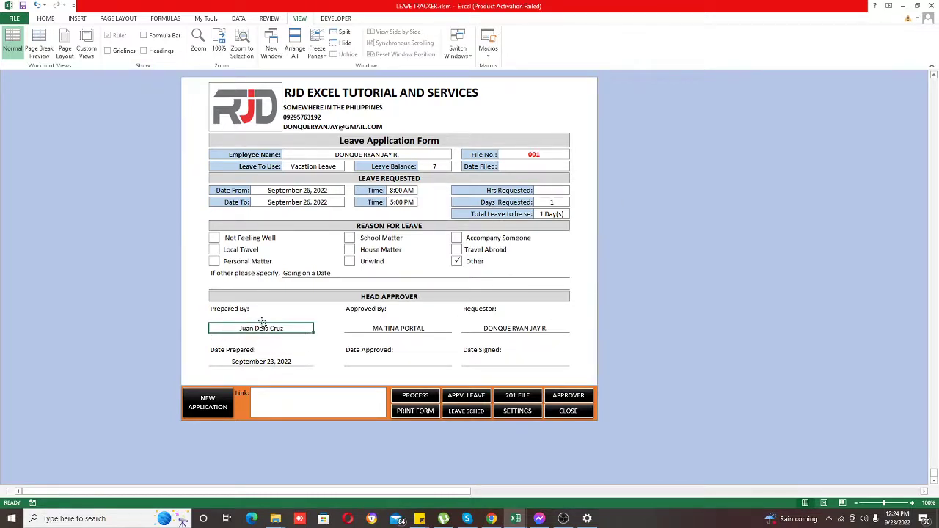
left_click(517, 411)
left_click(421, 397)
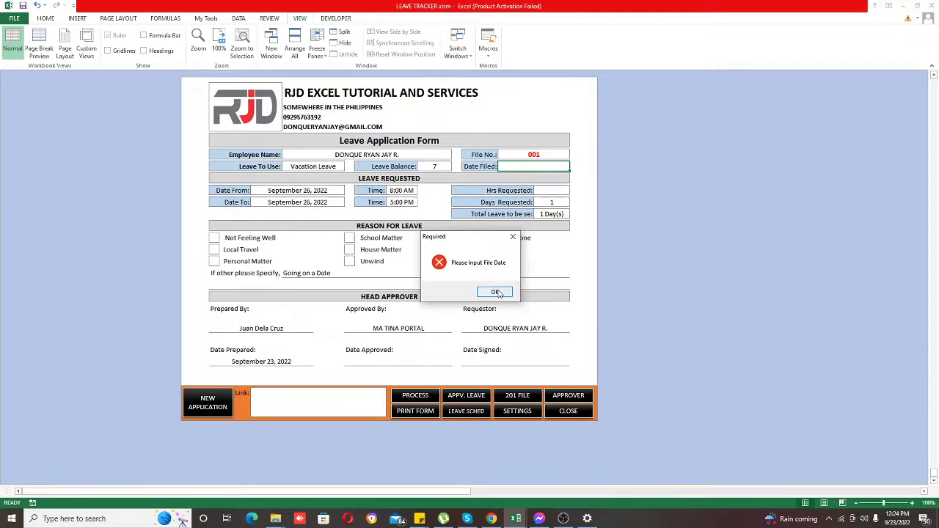
left_click(497, 293)
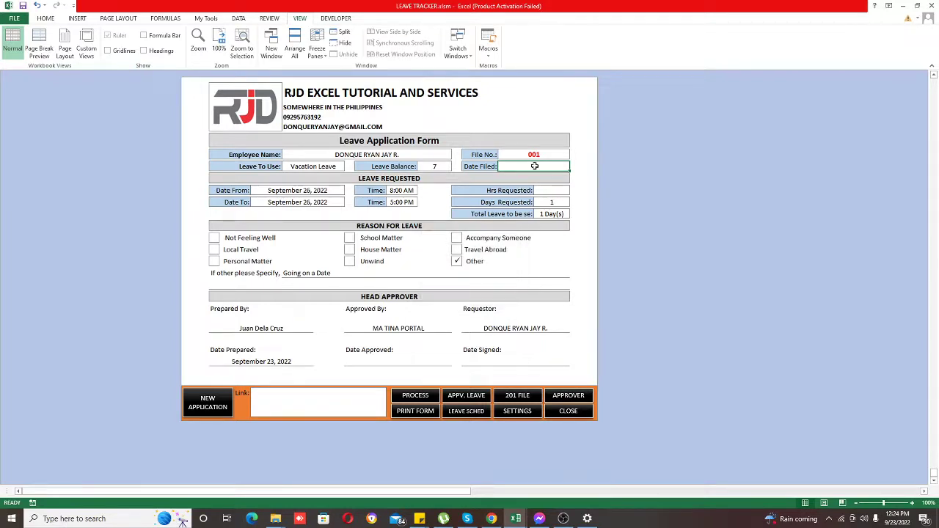
type("9/23/20")
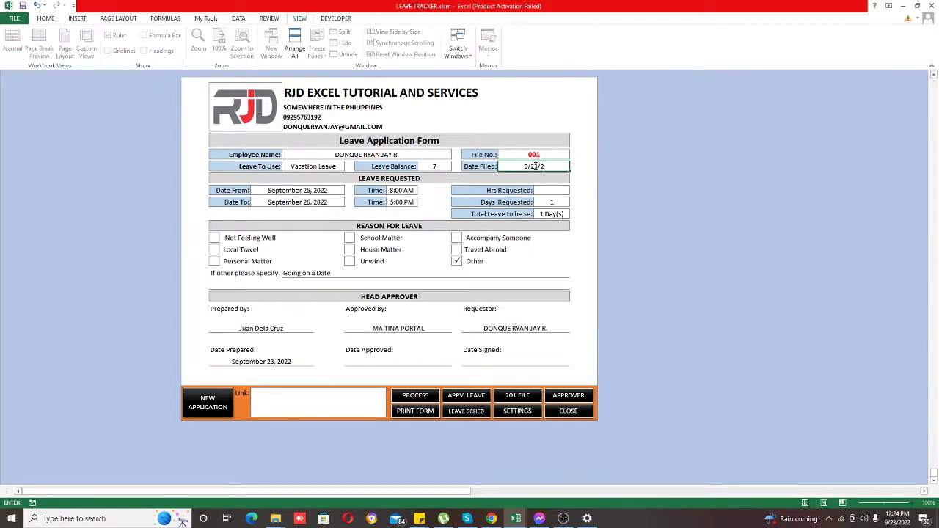
type("22")
key("Tab")
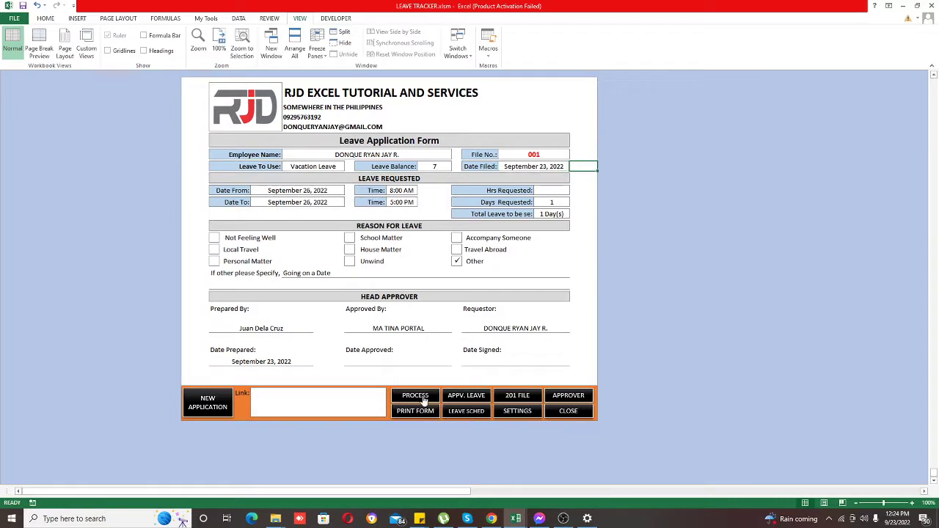
Step: Process the completed leave application and agree to print the form
left_click(424, 400)
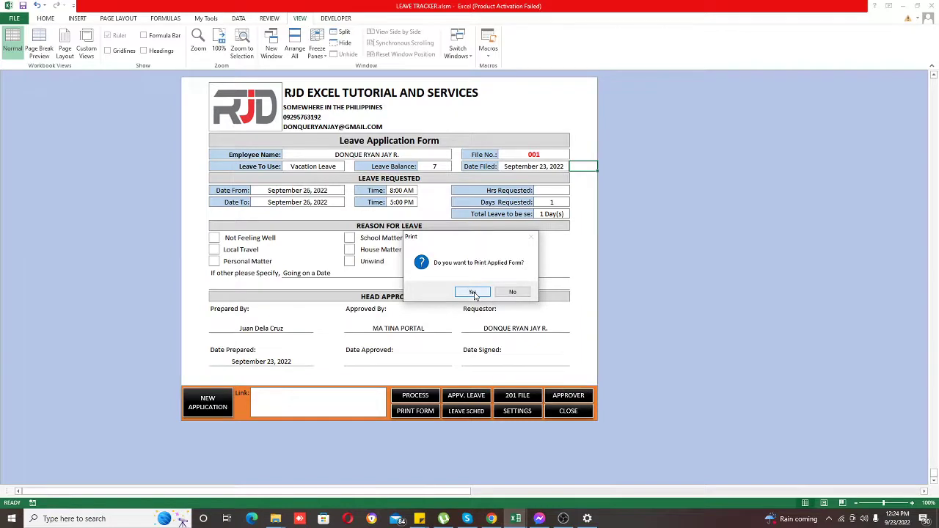
left_click(474, 294)
left_click(473, 293)
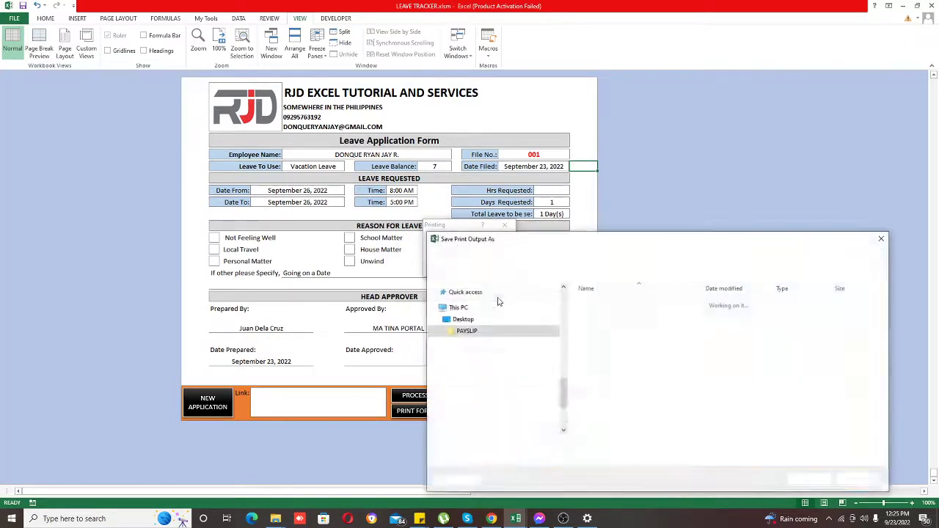
Step: Save the printed form as a VLFORM PDF in the PAYSLIP folder
left_click_drag(659, 247, 567, 224)
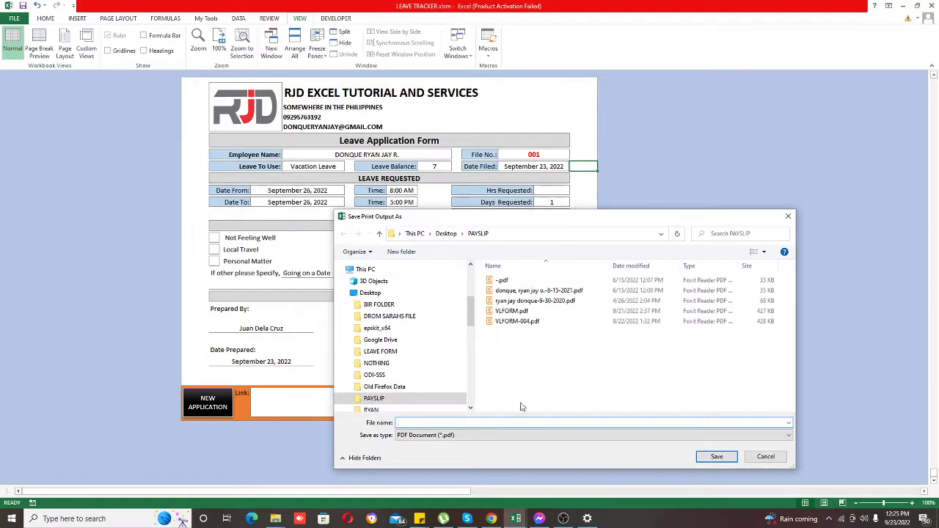
left_click(517, 321)
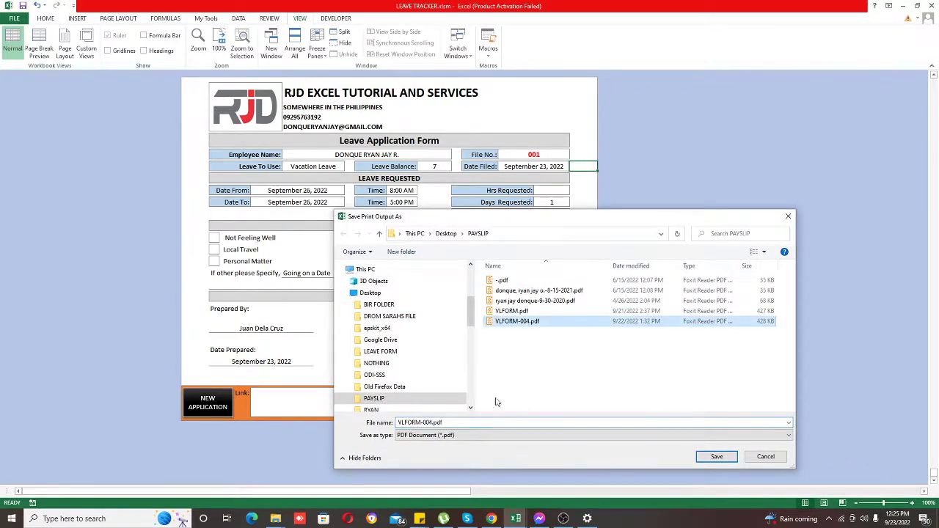
left_click(431, 422)
key("BackSpace")
type("1")
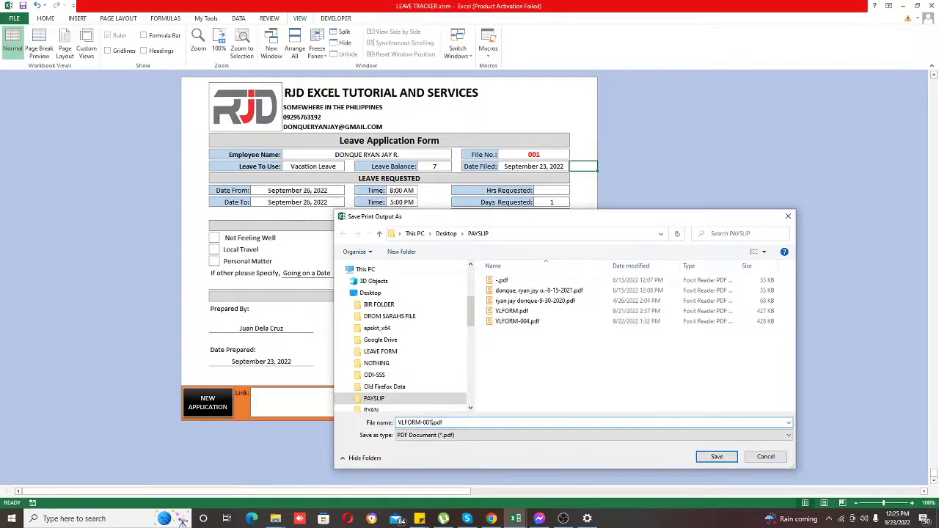
key("Return")
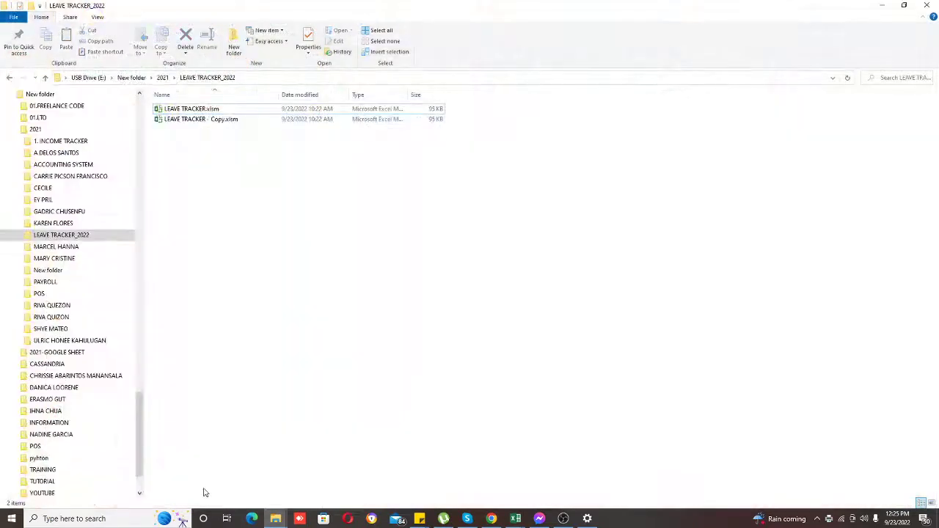
Step: In File Explorer, go from the Desktop into the PAYSLIP folder and open VLFORM-001.pdf
left_click(293, 462)
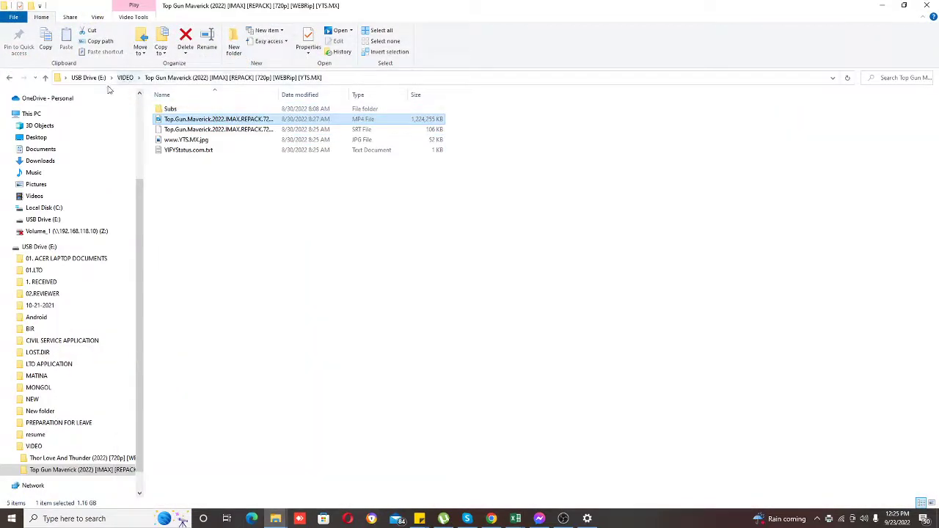
scroll(143, 169, "up", 1)
scroll(63, 139, "up", 3)
left_click(61, 128)
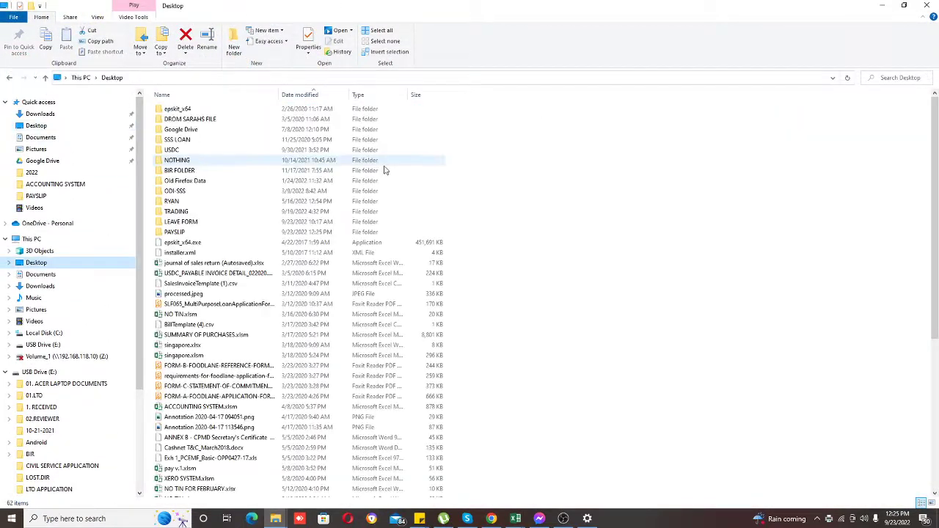
double_click(217, 222)
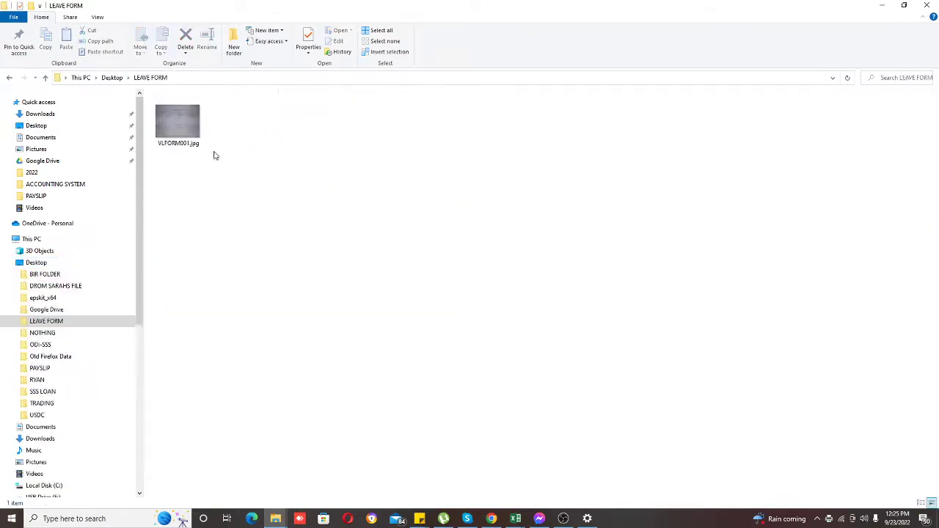
left_click(112, 78)
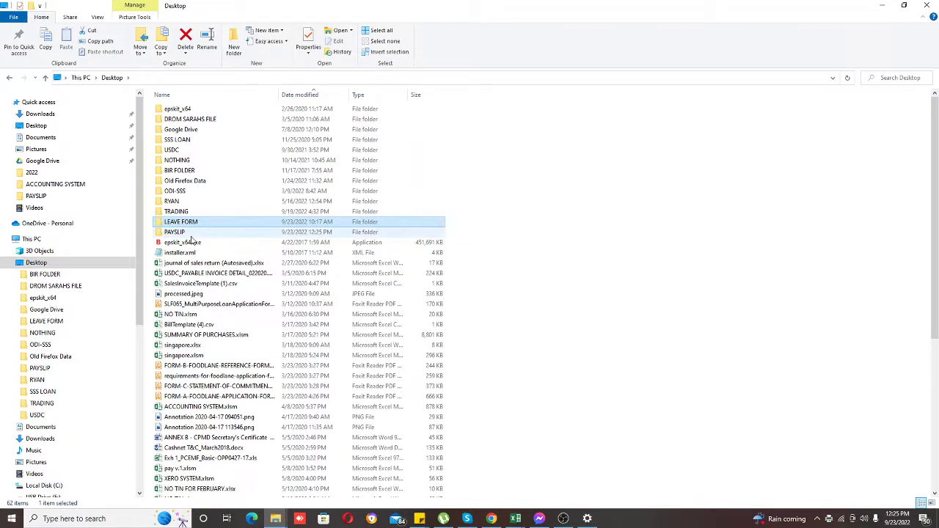
double_click(192, 233)
double_click(193, 150)
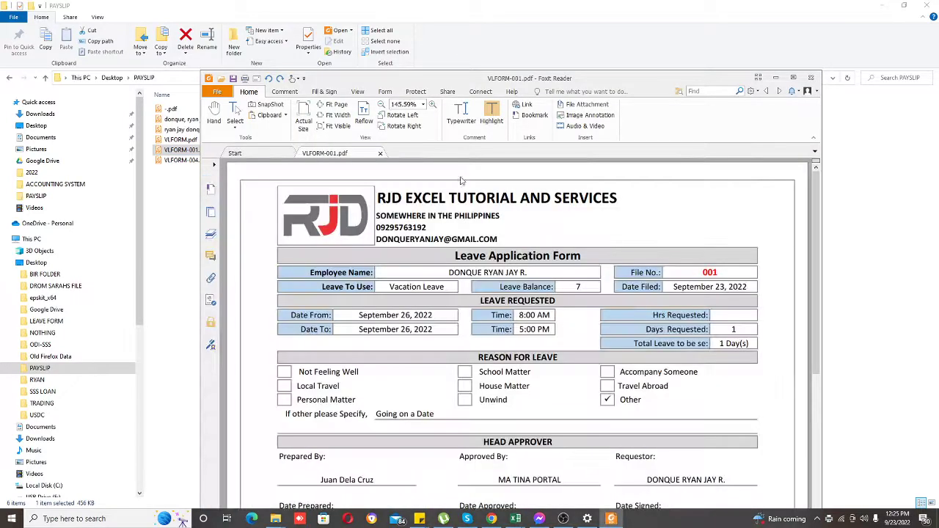
Step: Scroll through the VLFORM-001 PDF to review the completed leave form
scroll(579, 301, "down", 5)
left_click_drag(652, 87, 607, 73)
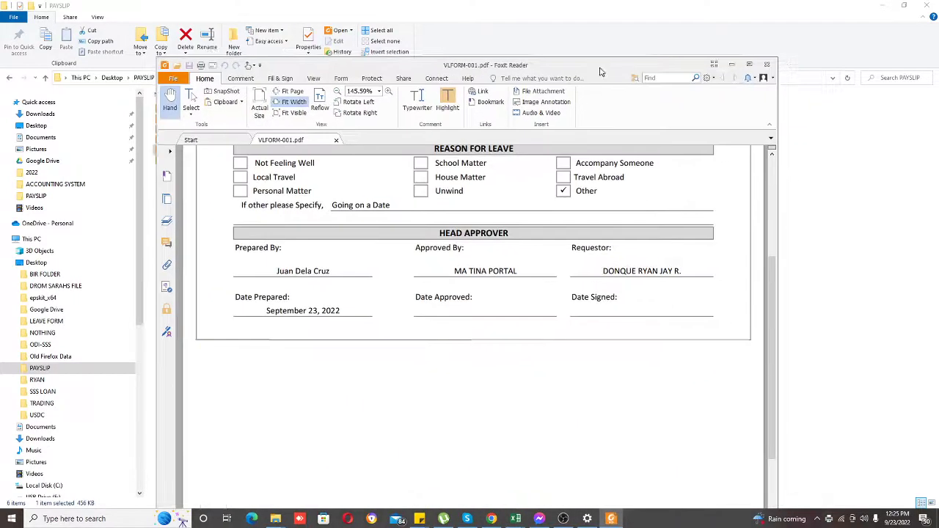
scroll(477, 308, "up", 2)
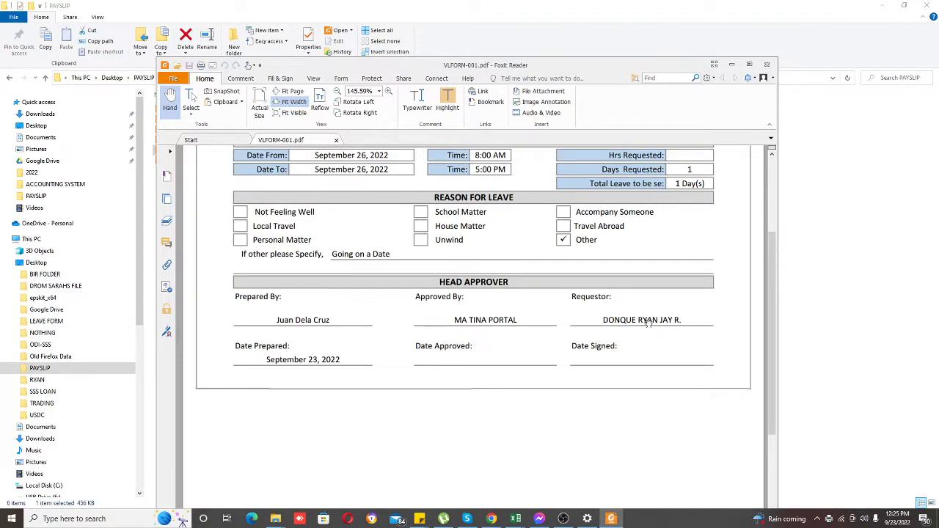
scroll(589, 305, "up", 4)
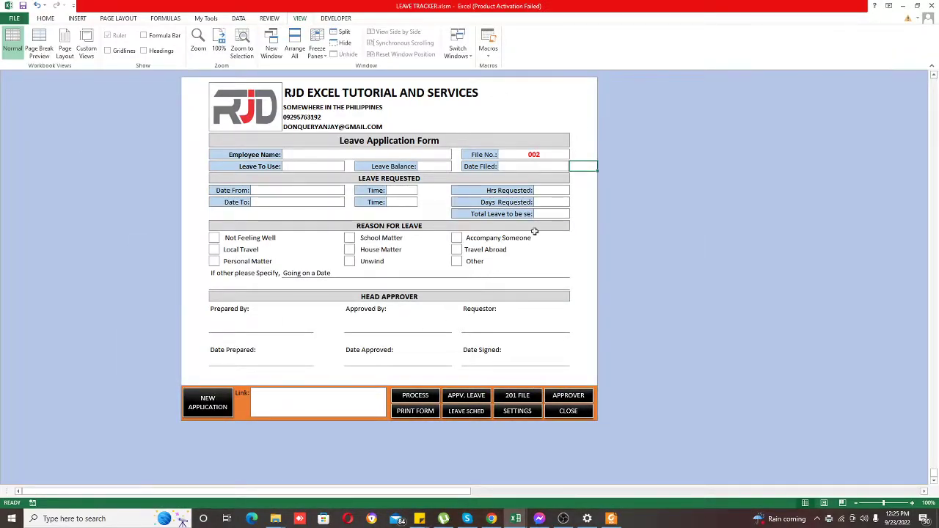
Step: Load application 001 into the form, try to approve it, and dismiss the missing approval-date warning
left_click(529, 156)
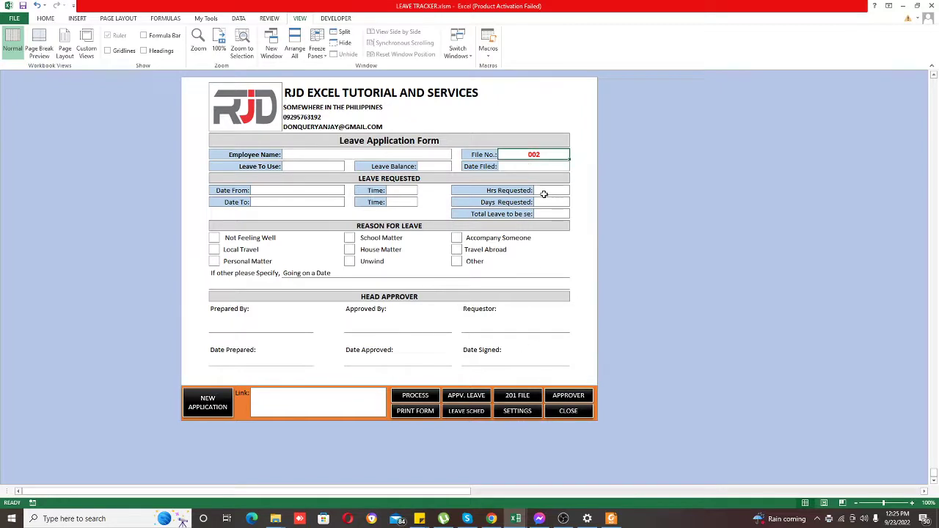
type("00")
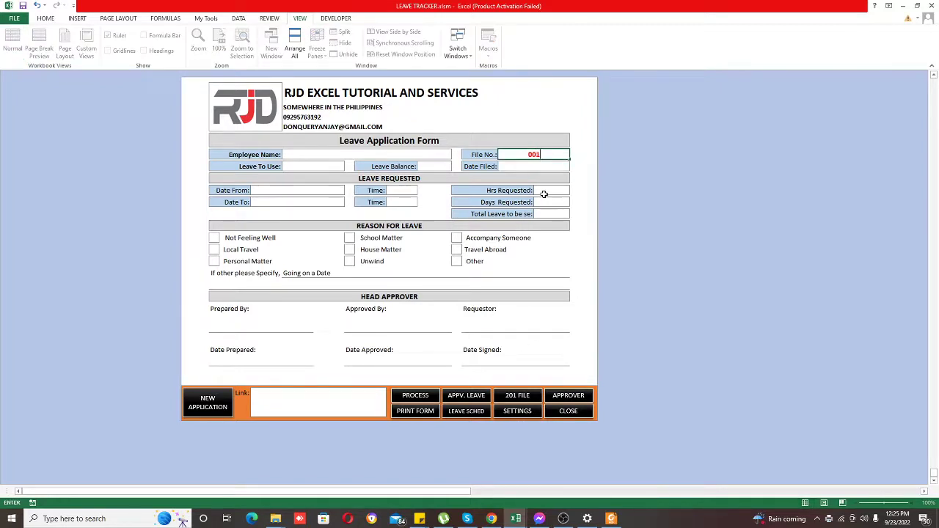
key("Return")
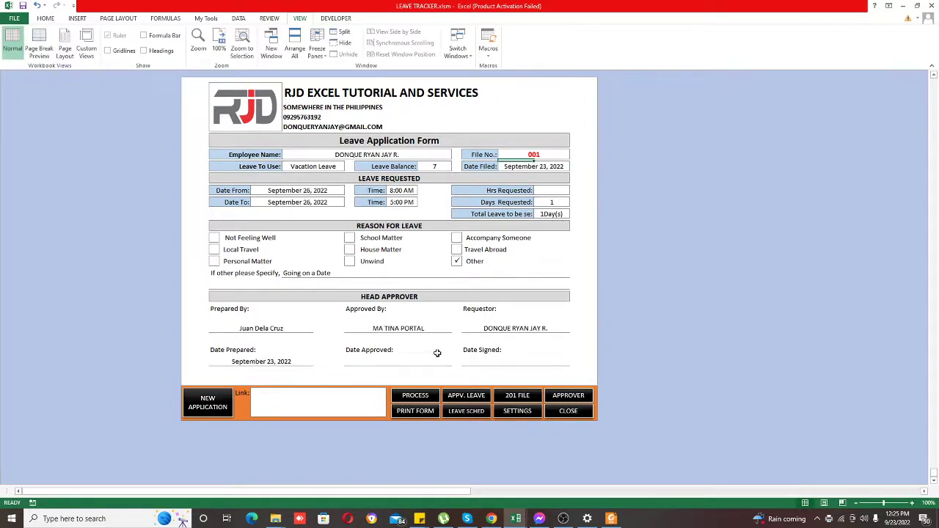
left_click(397, 362)
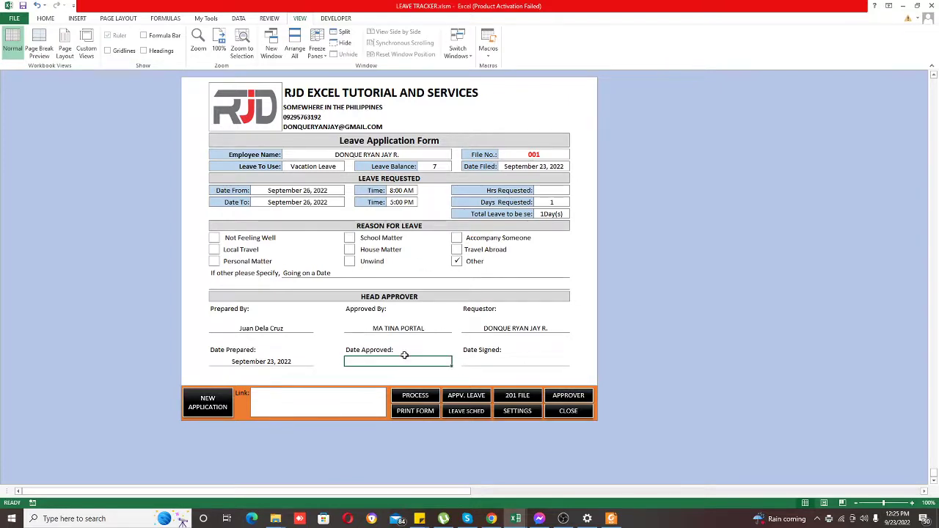
left_click(493, 358)
left_click(413, 363)
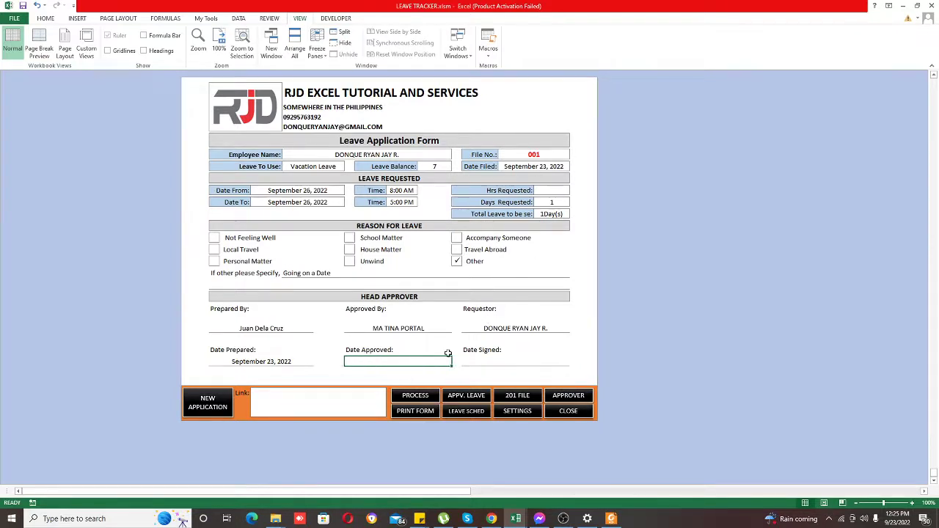
left_click(466, 395)
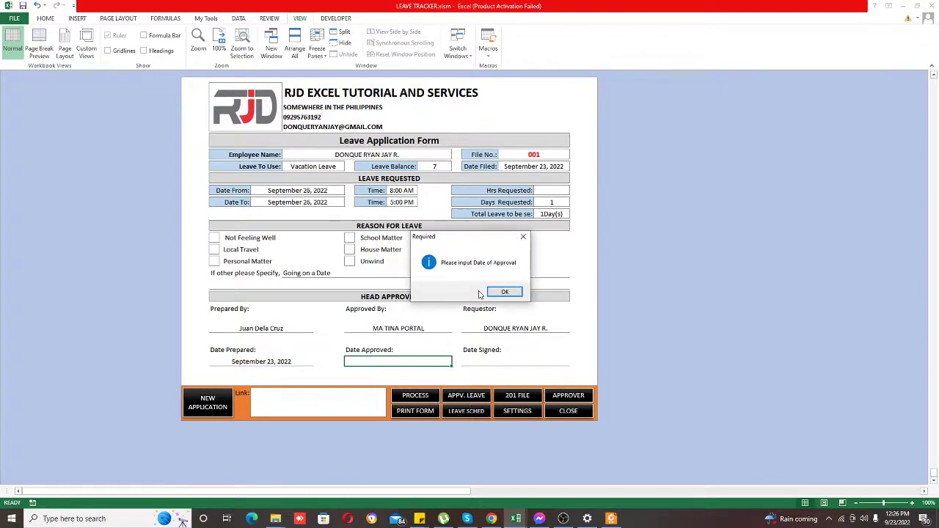
left_click(504, 291)
Step: Set Date Approved to September 24, 2022 and Date Signed to September 23, 2022
left_click(482, 364)
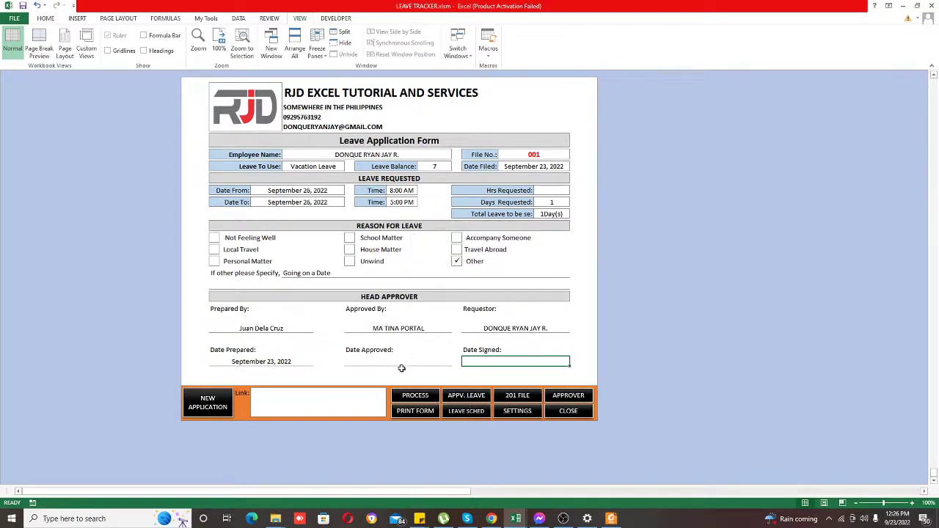
left_click(395, 361)
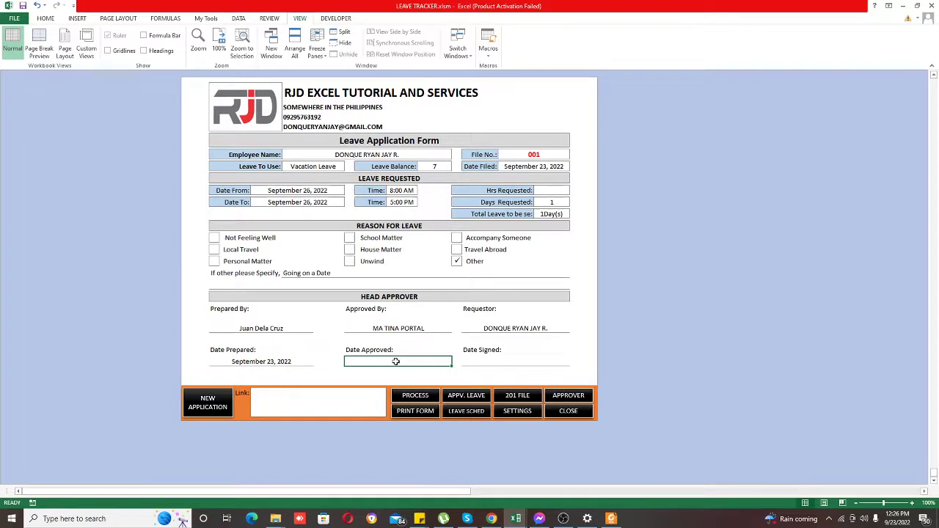
type("9/24/")
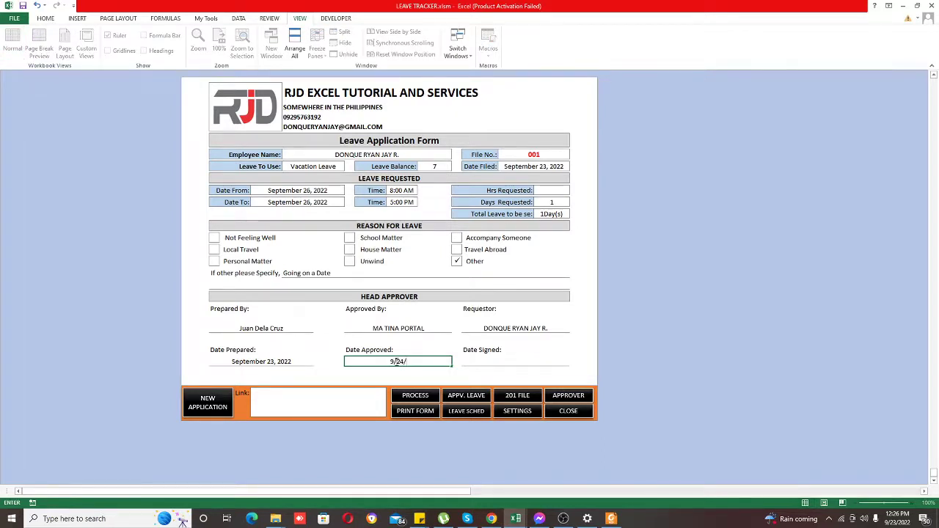
type("2022")
key("Return")
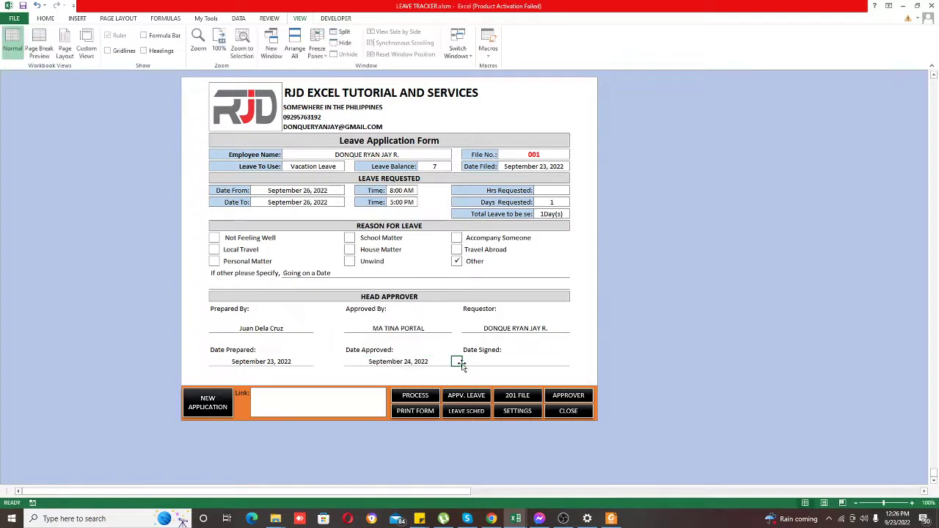
left_click(466, 362)
type("9/")
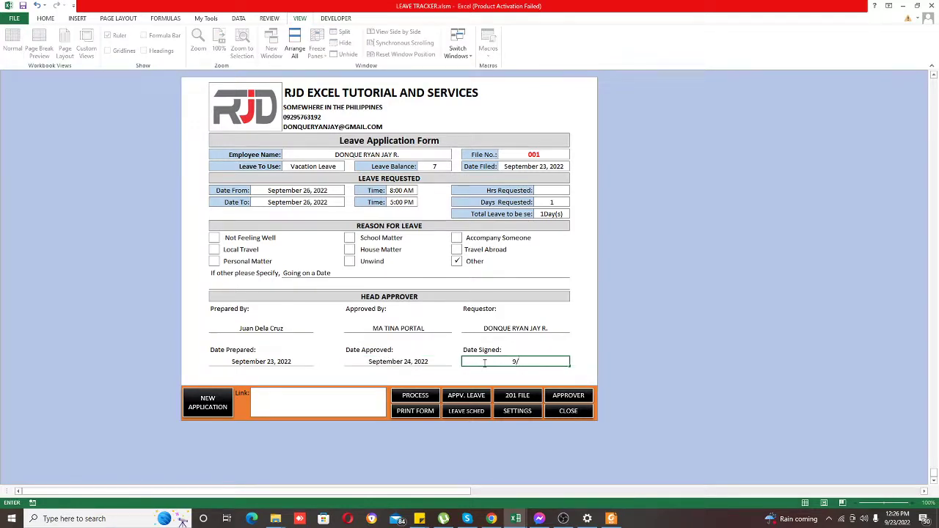
type("/")
type("2022")
key("Tab")
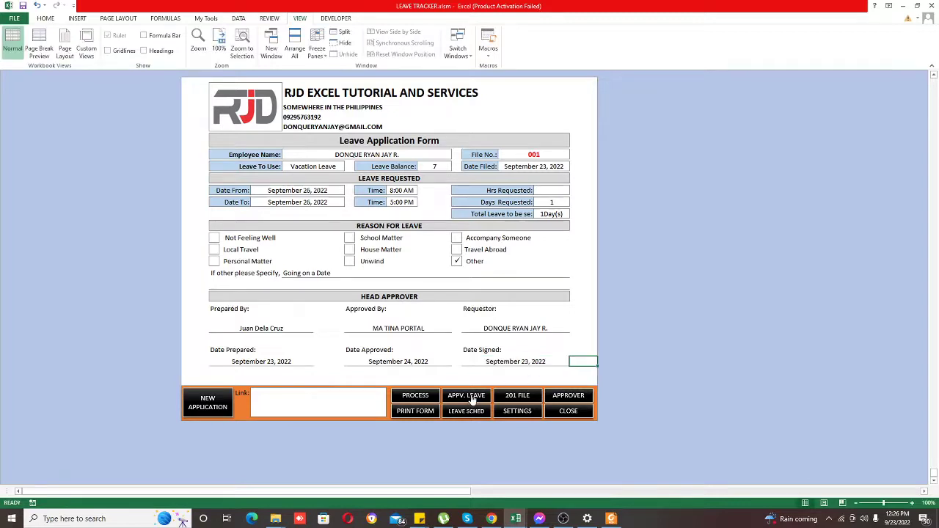
Step: Approve application 001, attaching VLFORM001.jpg from the Desktop's LEAVE FORM folder
left_click(474, 397)
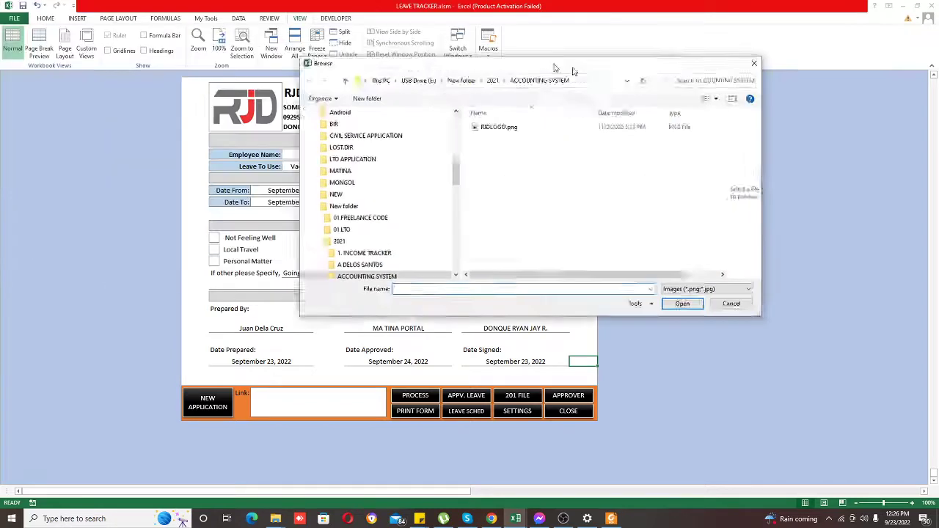
left_click_drag(254, 5, 654, 55)
left_click_drag(563, 167, 563, 117)
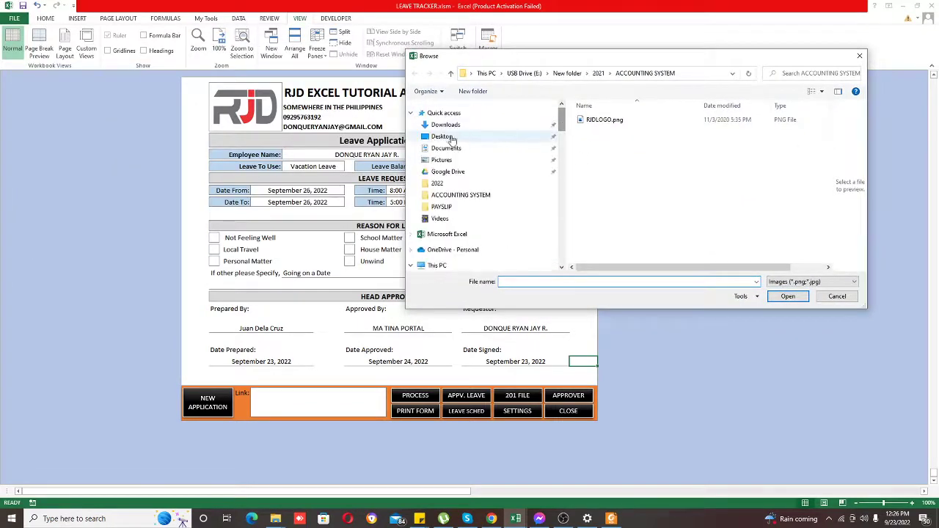
left_click(443, 138)
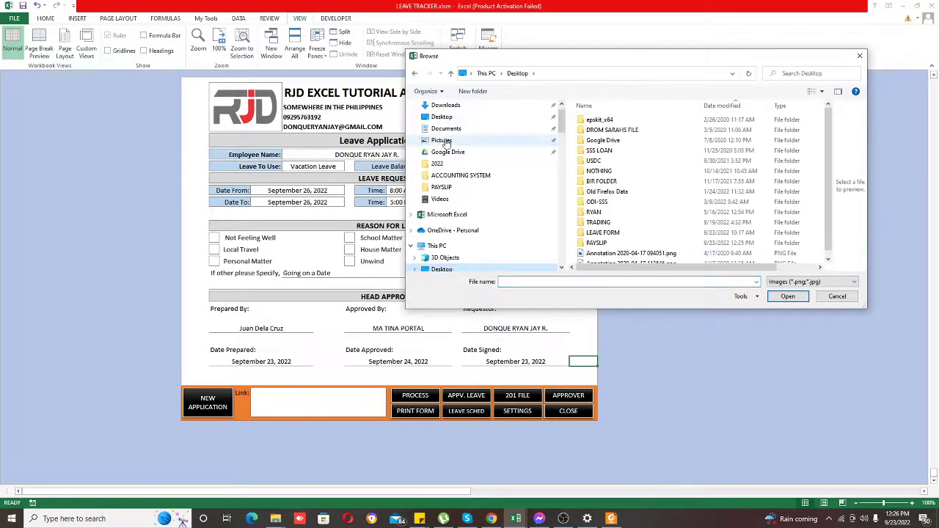
double_click(603, 232)
left_click(605, 132)
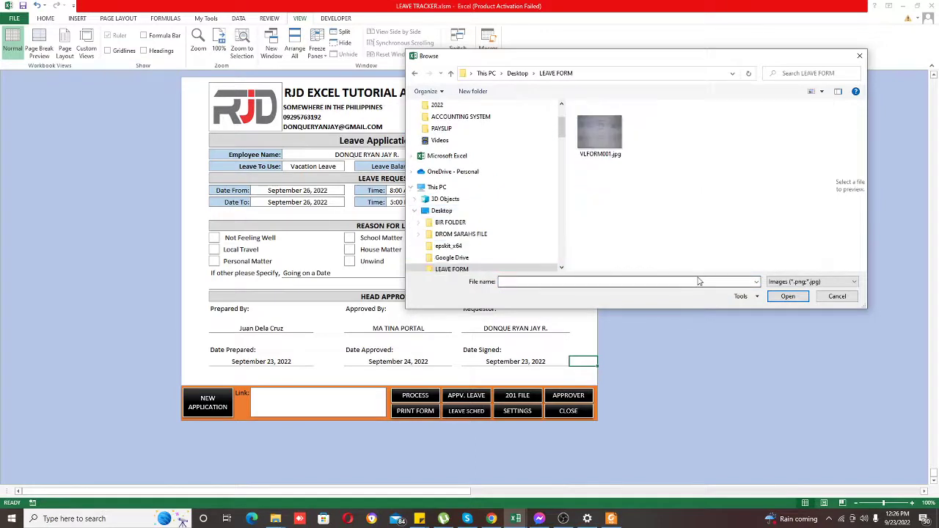
left_click(788, 297)
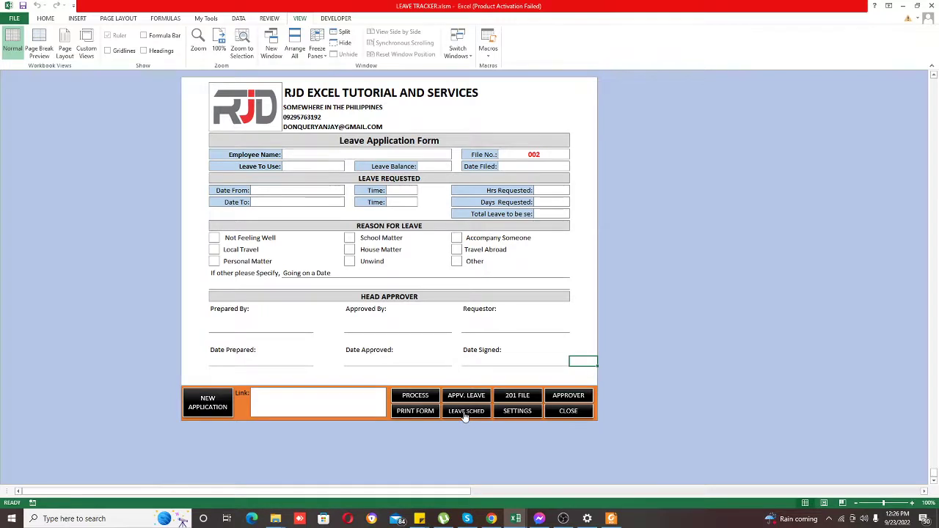
Step: Show September on the leave schedule in Schedule view and locate the employee's September 26 leave day
left_click(465, 412)
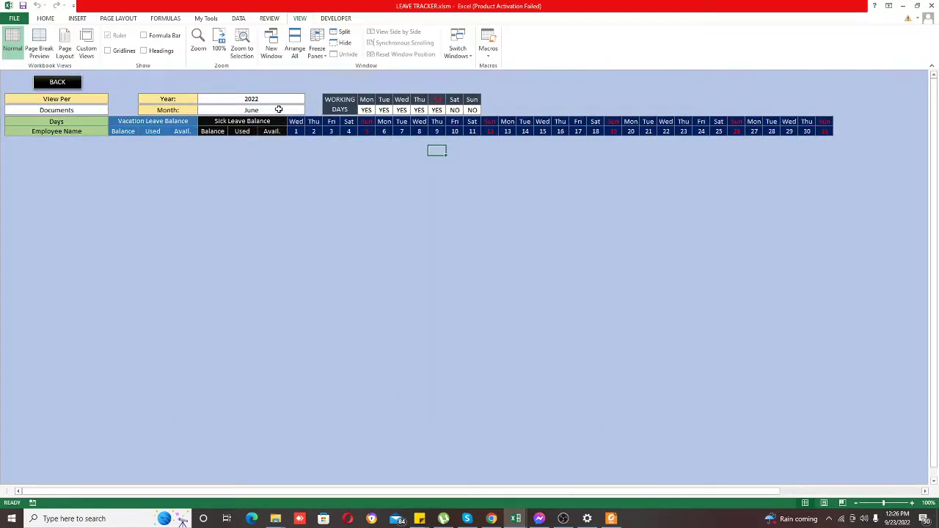
left_click(279, 109)
left_click(309, 110)
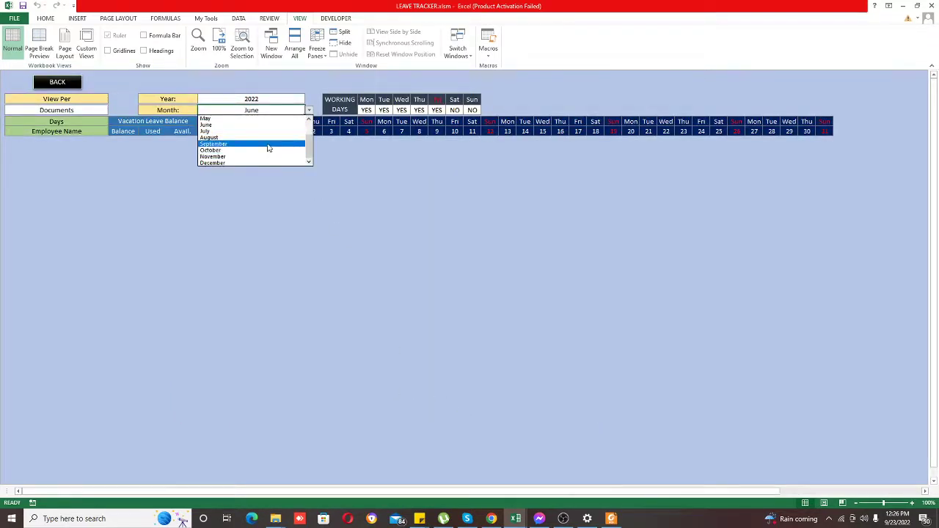
left_click(269, 144)
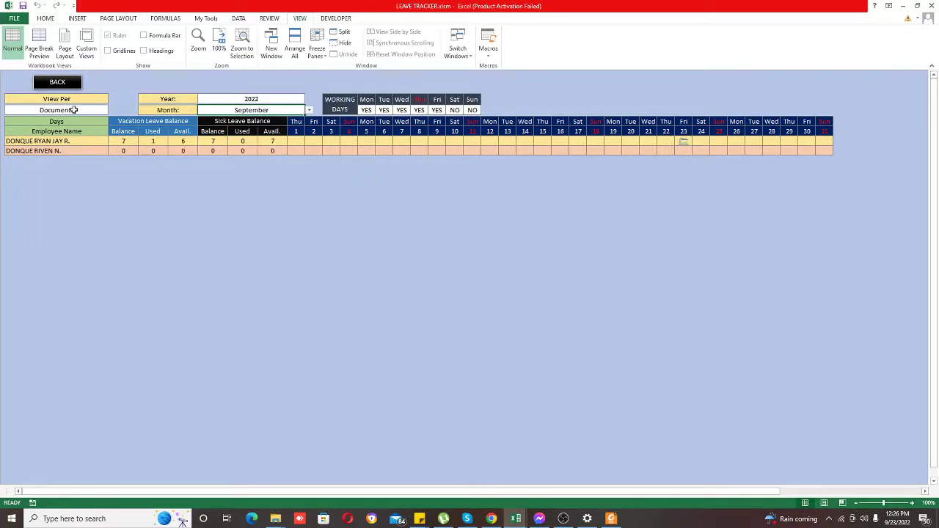
left_click(74, 110)
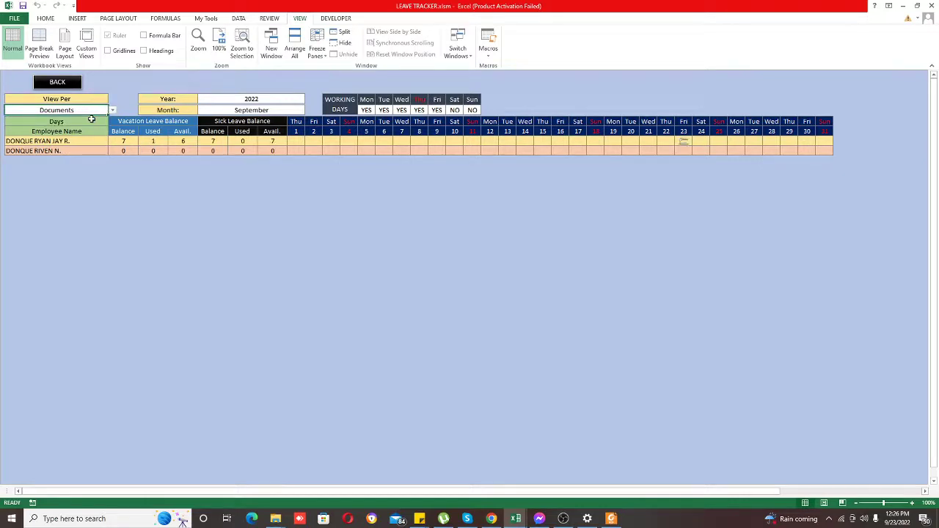
left_click(112, 110)
left_click(90, 125)
left_click(762, 143)
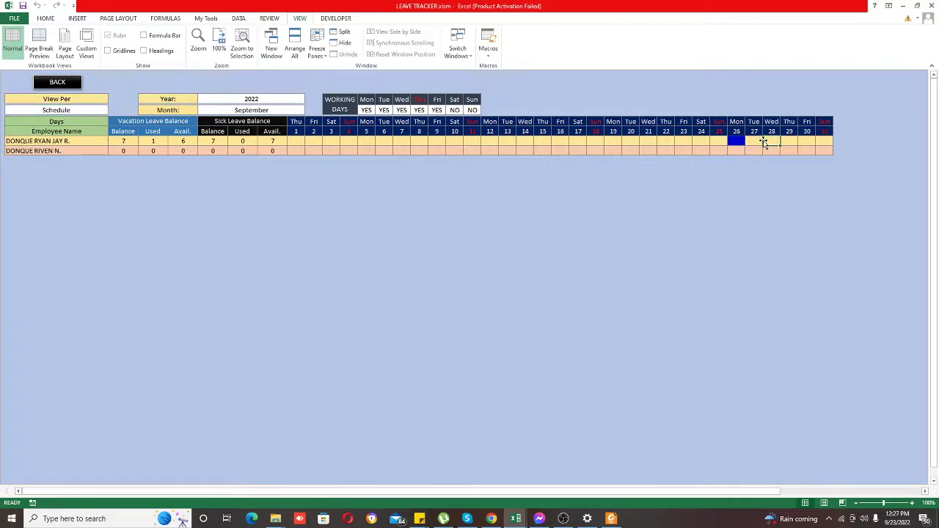
key("Left")
key("Left")
Step: Switch View Per to Documents and open the scan attached on Fri 23
left_click(77, 110)
left_click(112, 112)
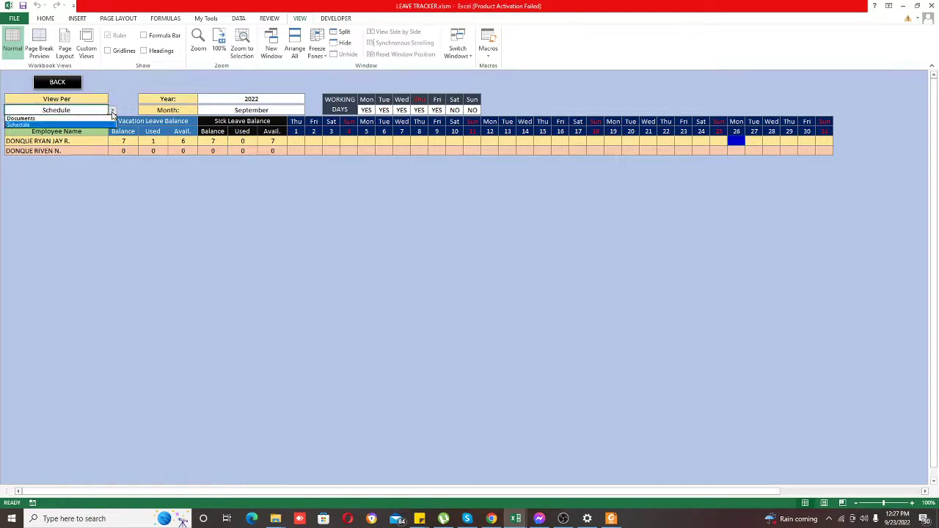
left_click(22, 118)
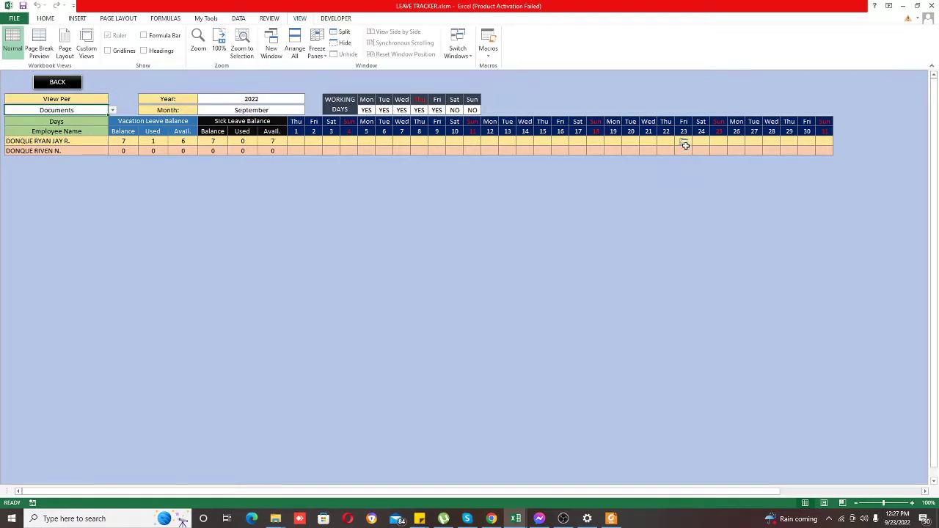
left_click(685, 143)
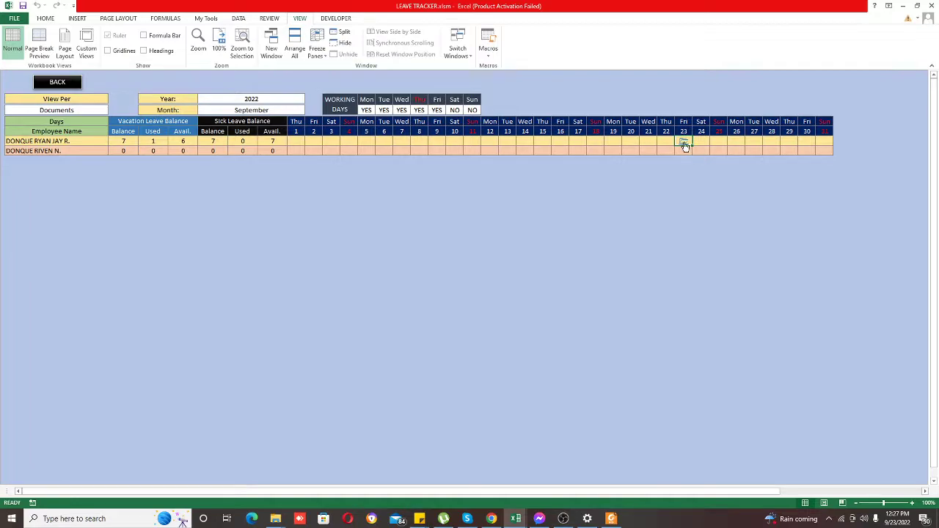
double_click(684, 142)
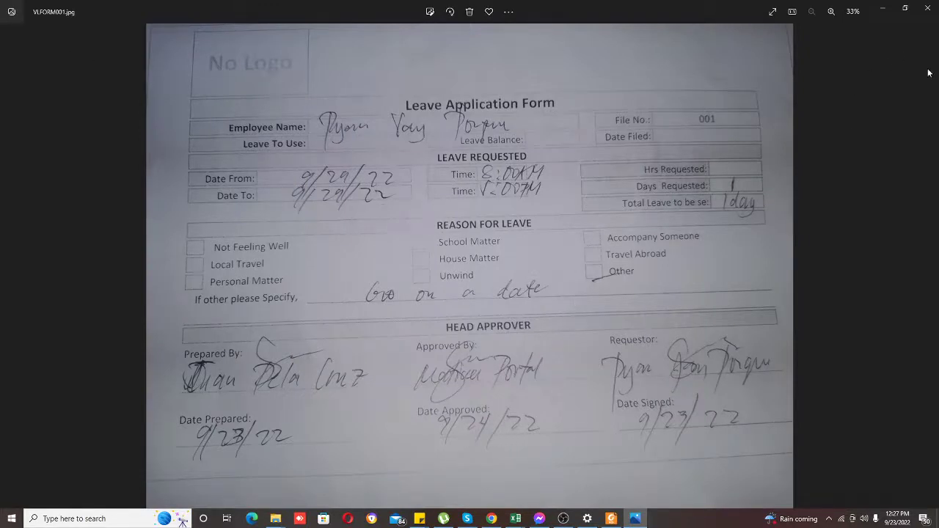
Step: Close the VLFORM001.jpg scan in Photos after reviewing it
left_click(927, 8)
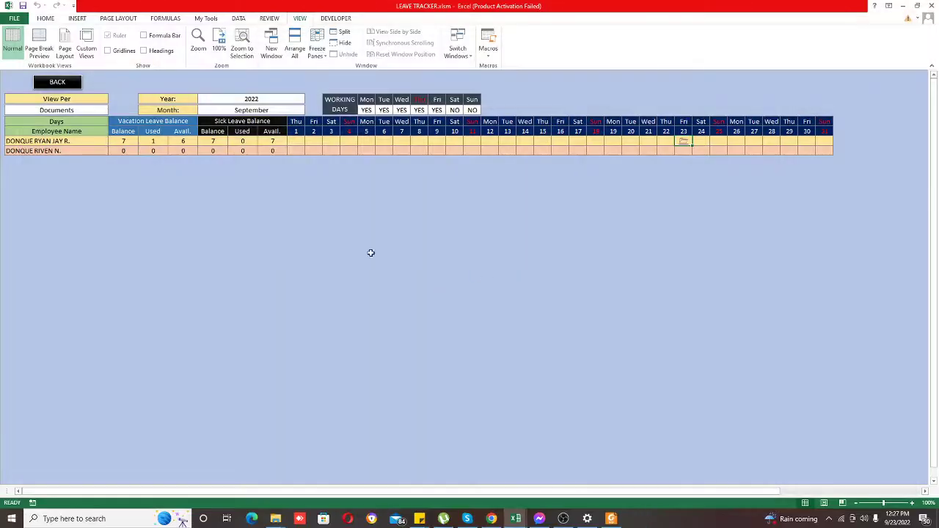
Step: Review the first employee's September vacation balance, available and used days, and sick leave count
left_click(77, 153)
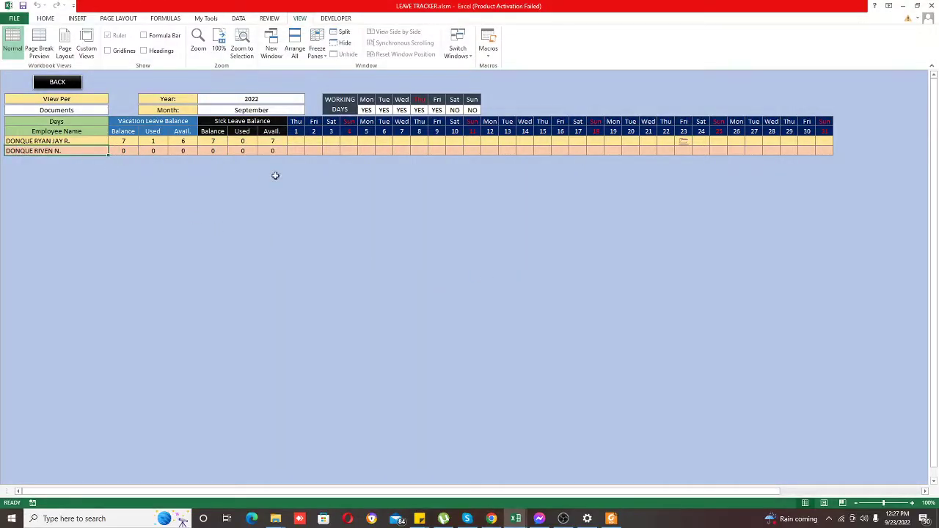
left_click(289, 112)
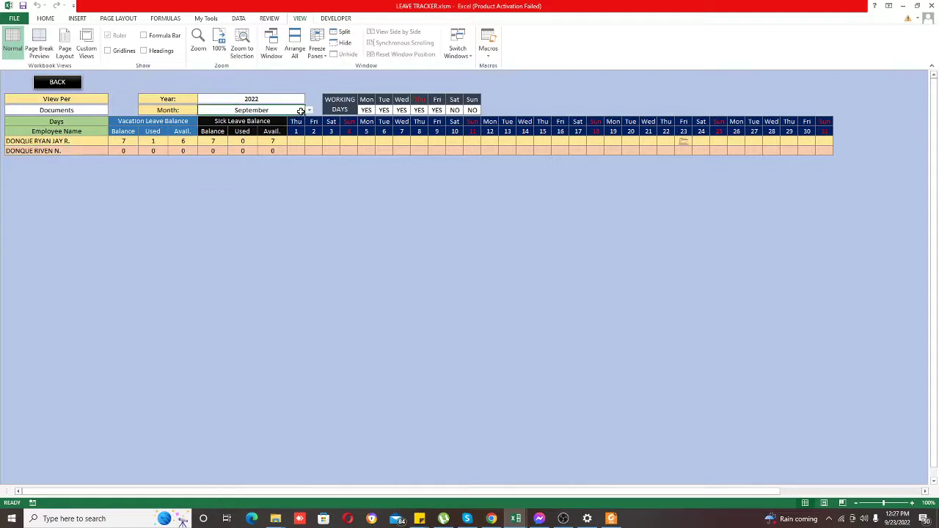
left_click(309, 110)
left_click(220, 140)
left_click(124, 140)
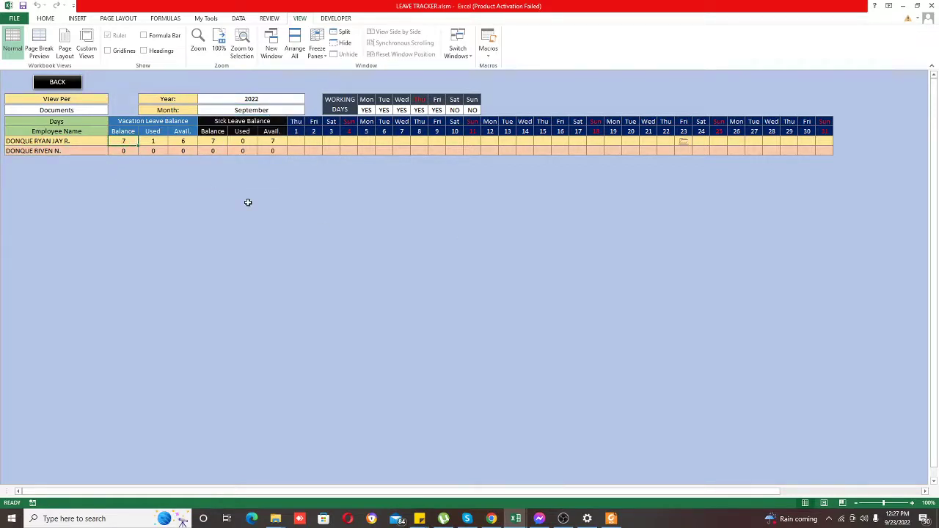
left_click(183, 140)
left_click(154, 140)
left_click(184, 140)
key("Right")
key("Right")
key("Right")
key("Right")
key("Right")
key("Right")
key("Right")
key("Right")
left_click(487, 150)
left_click(326, 141)
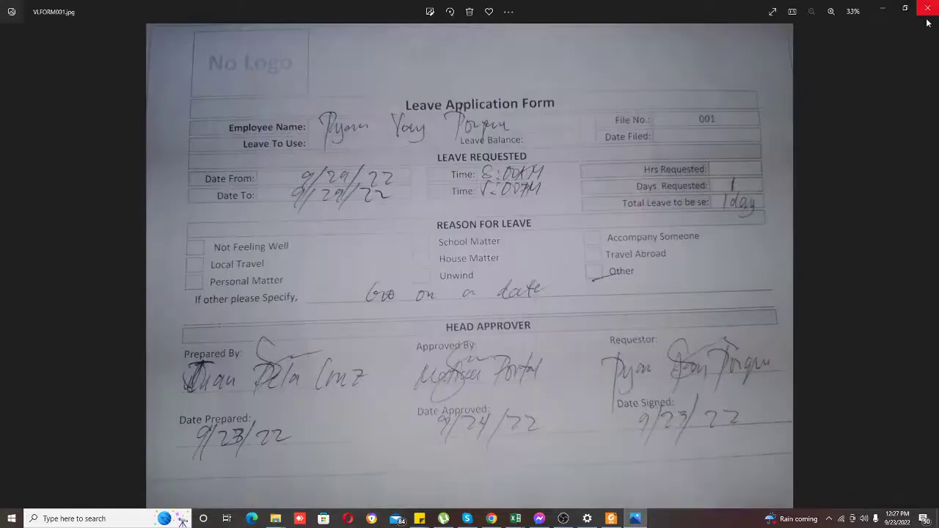
Step: Close the scan and set View Per to Schedule
left_click(927, 8)
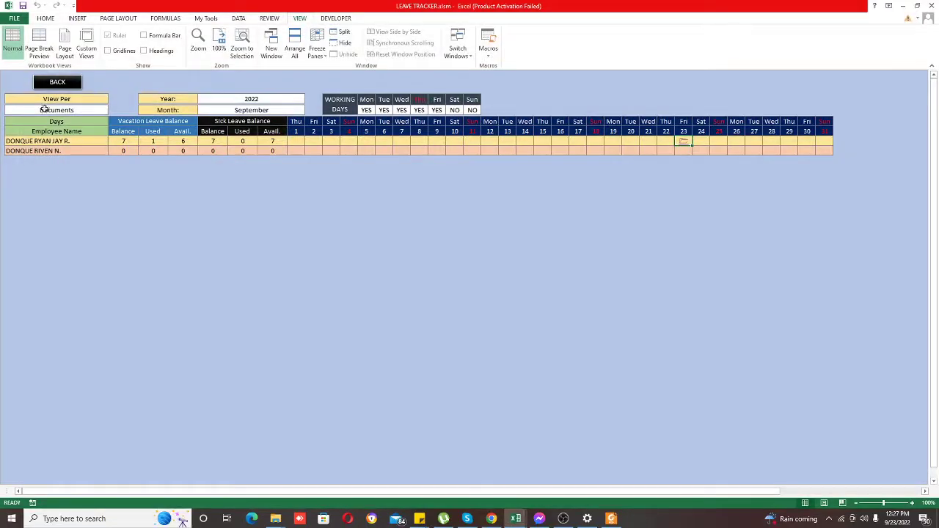
left_click(44, 109)
left_click(112, 110)
left_click(91, 121)
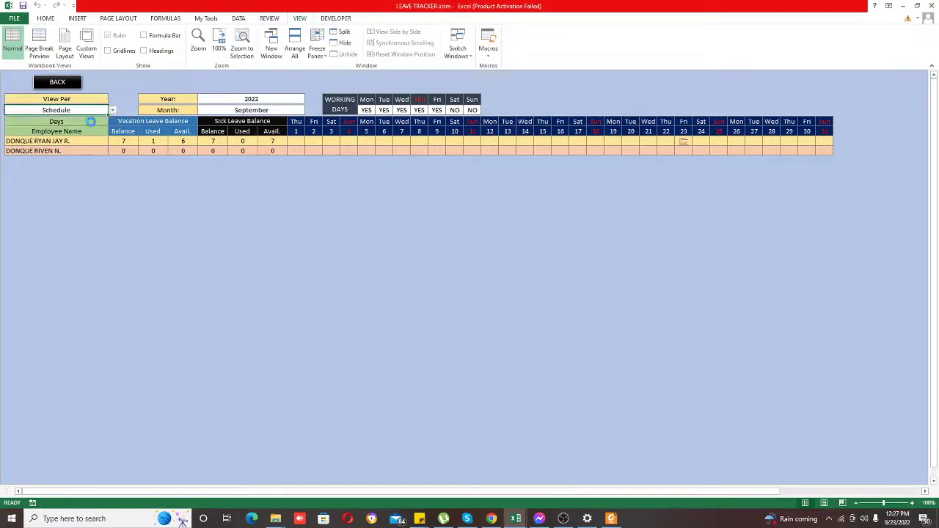
Step: Inspect the blue Mon 26 leave cell and the neighbouring Wed 28 cell on the schedule
left_click(736, 140)
left_click(765, 141)
key("Left")
key("Left")
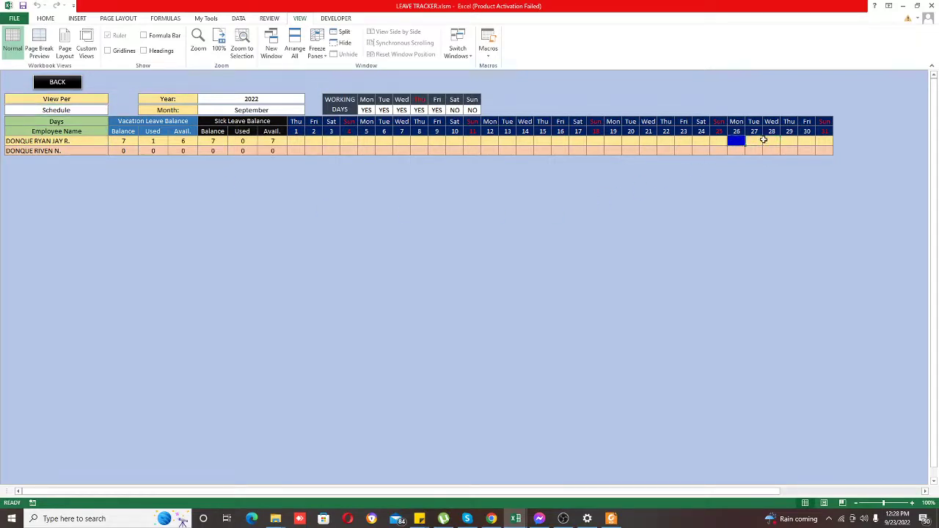
key("Right")
key("Right")
key("Menu")
key("Escape")
left_click(391, 229)
Step: On form 002, choose the second employee as applicant and Vacation Leave as the leave type
left_click(66, 84)
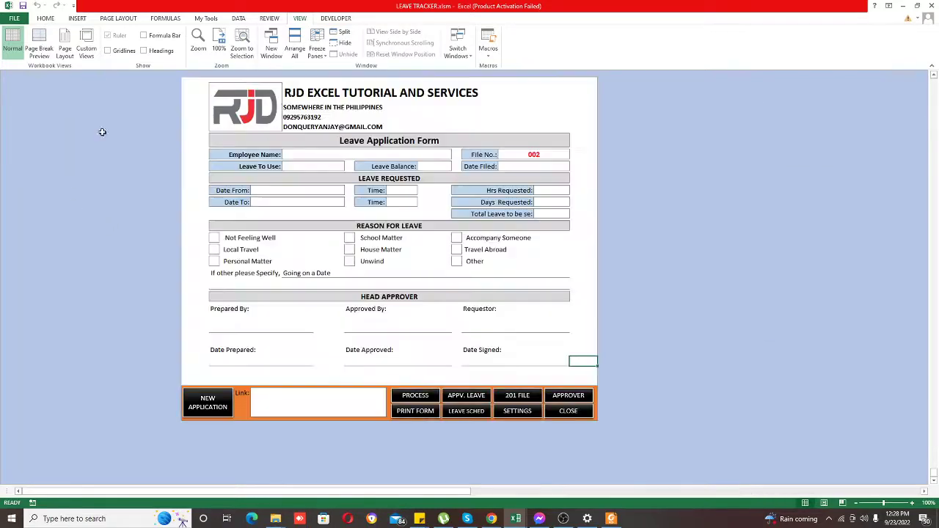
left_click(455, 155)
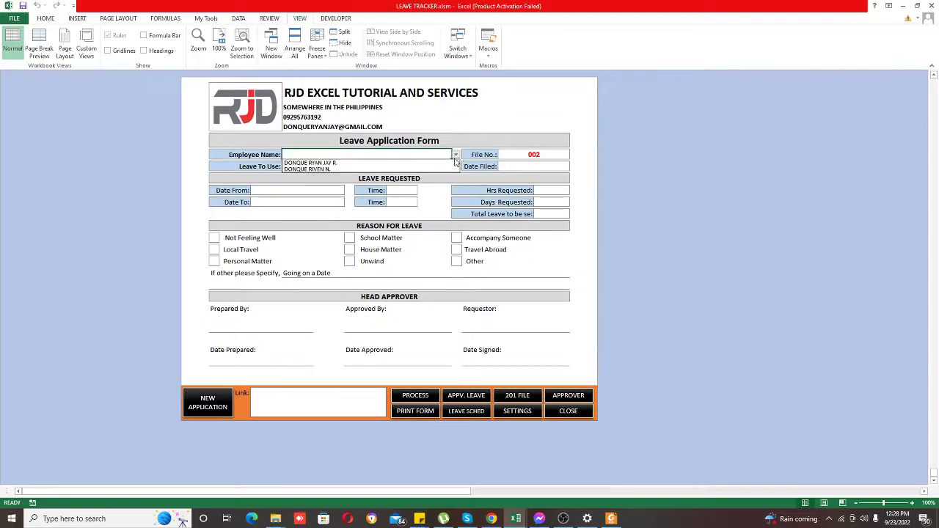
left_click(330, 160)
left_click(338, 167)
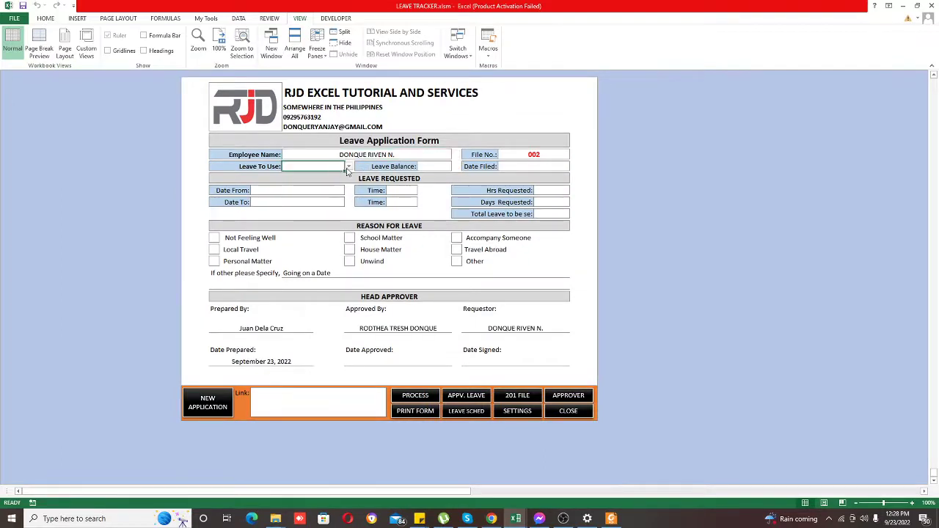
left_click(349, 166)
left_click(336, 175)
left_click(534, 167)
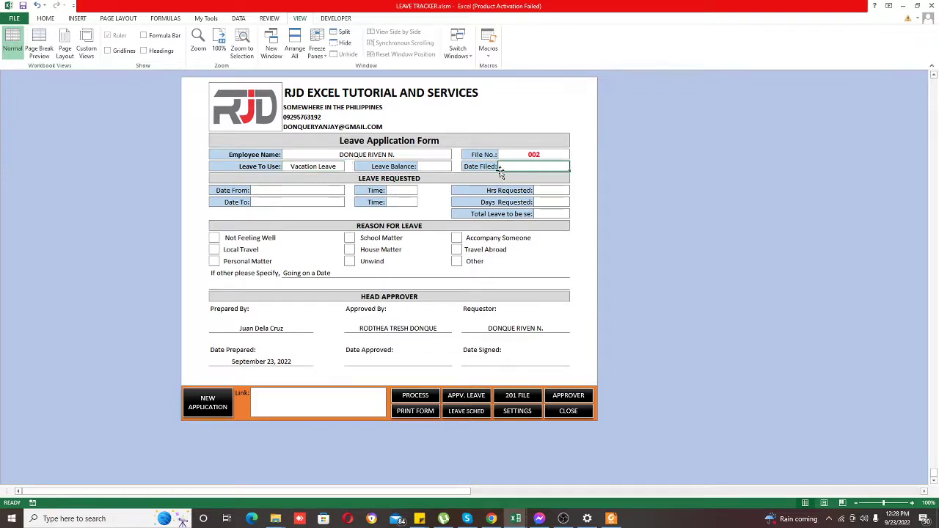
left_click(434, 167)
Step: Change the second employee's Date of Employment to 12/11/2019 in the employee list, then go back to the form
left_click(518, 396)
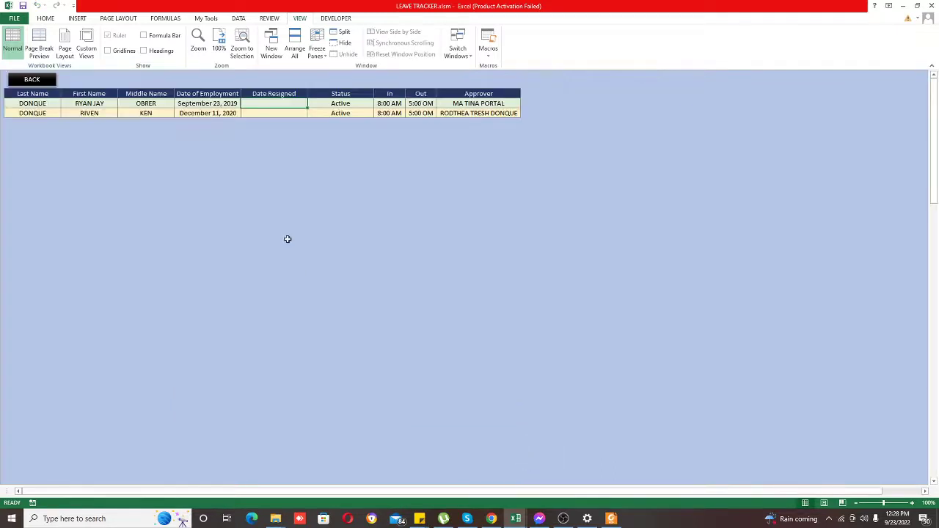
left_click(223, 114)
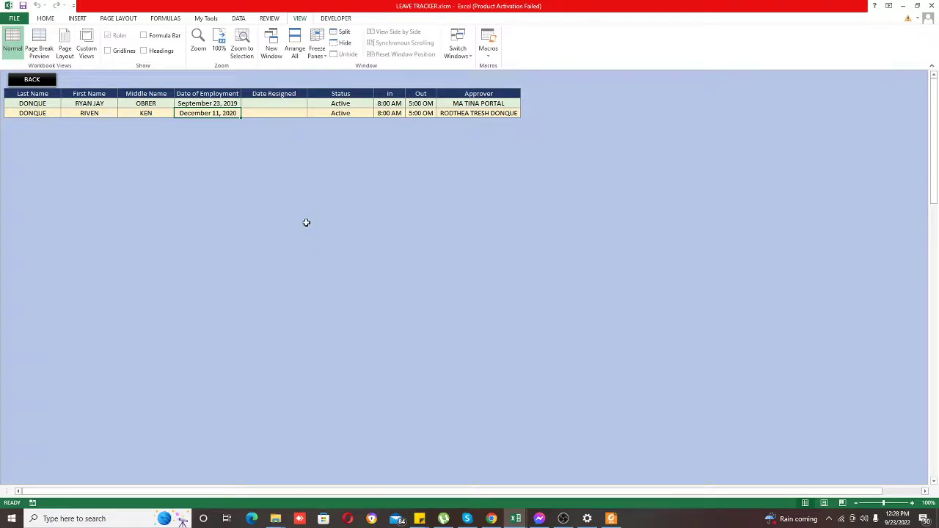
type("12")
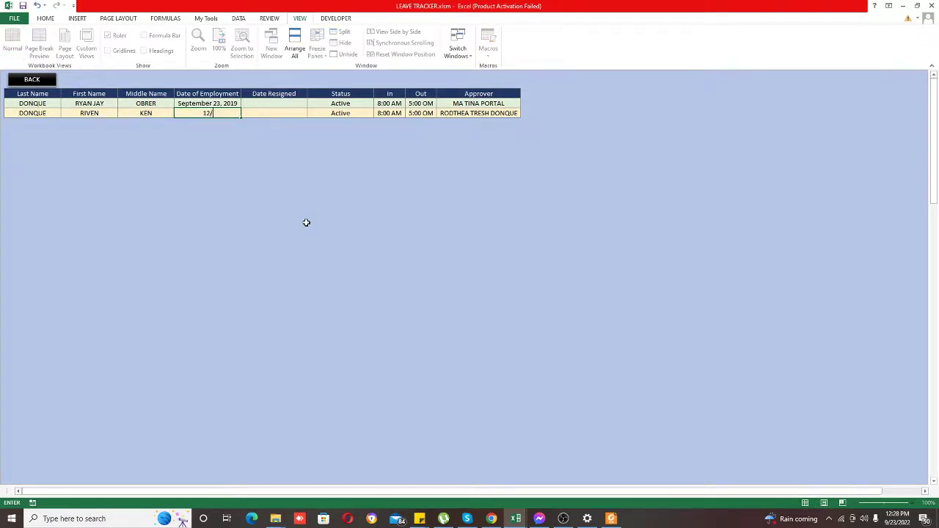
type("/")
key("BackSpace")
key("BackSpace")
type("11/")
type("2019")
key("Tab")
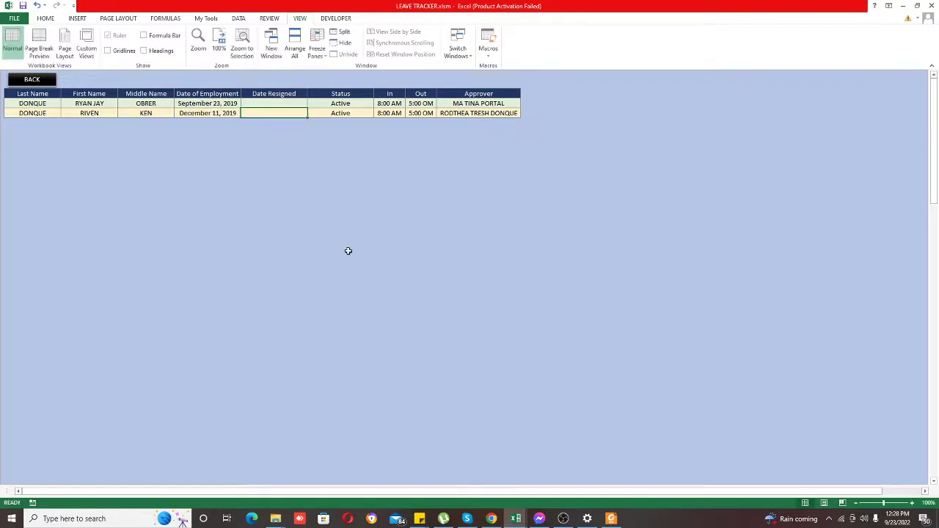
left_click(22, 80)
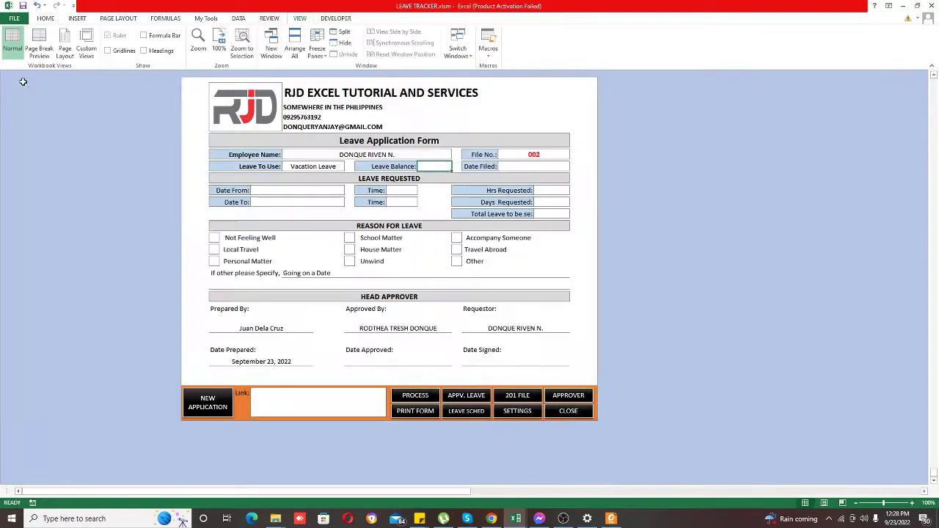
Step: Enter 9/23/2022 as the Date Filed and check the leave balance
left_click(335, 166)
left_click(509, 168)
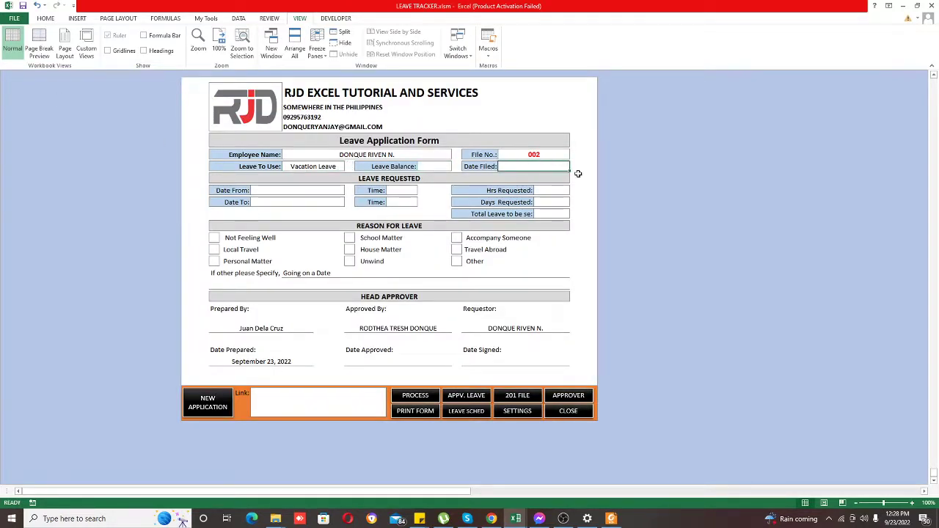
type("9")
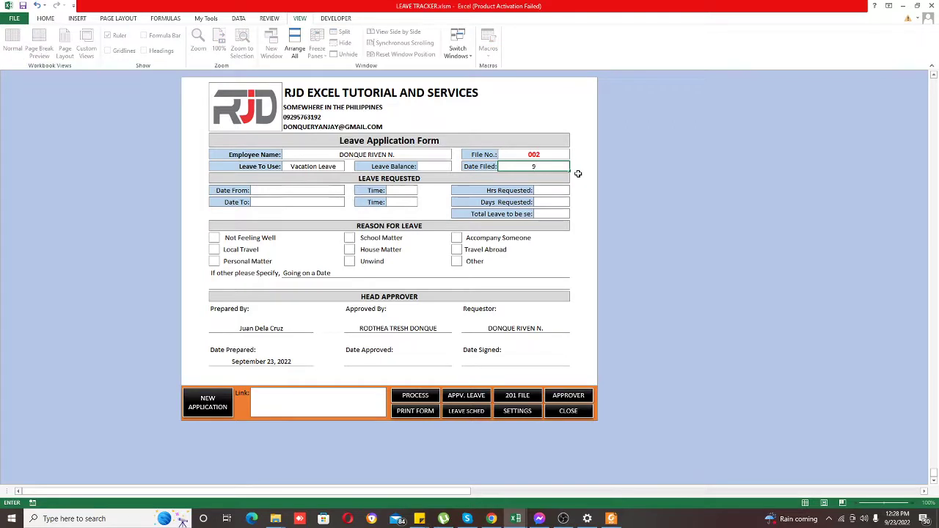
type("/23/2022")
key("Tab")
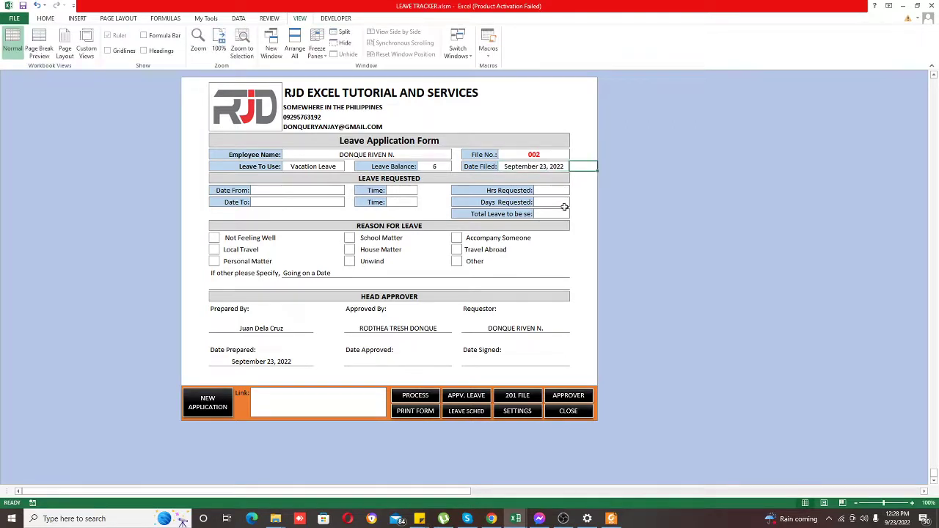
left_click(434, 166)
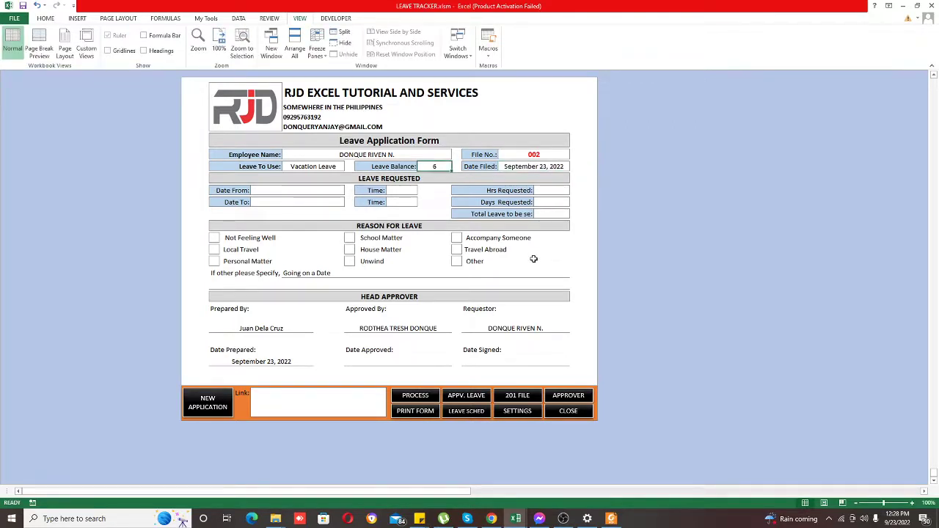
Step: Set the leave dates from September 26 to September 30, 2022
left_click(901, 521)
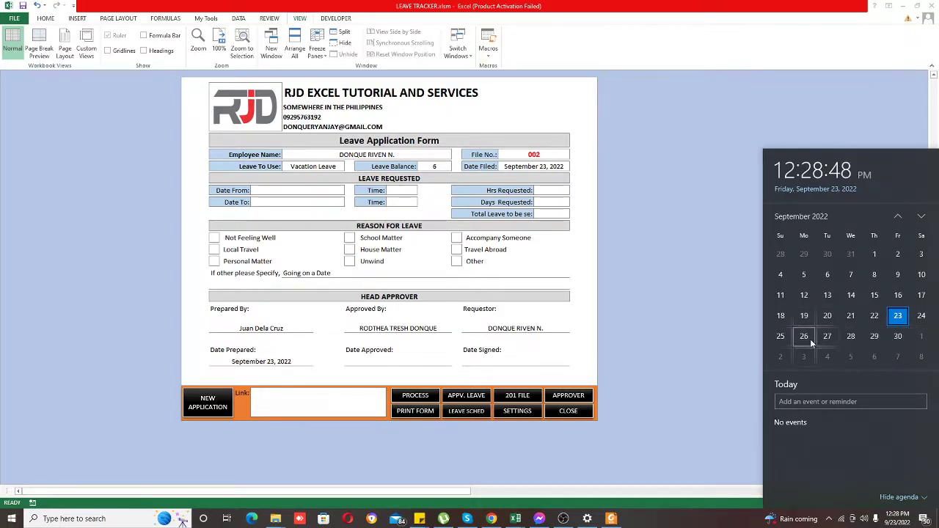
left_click(285, 189)
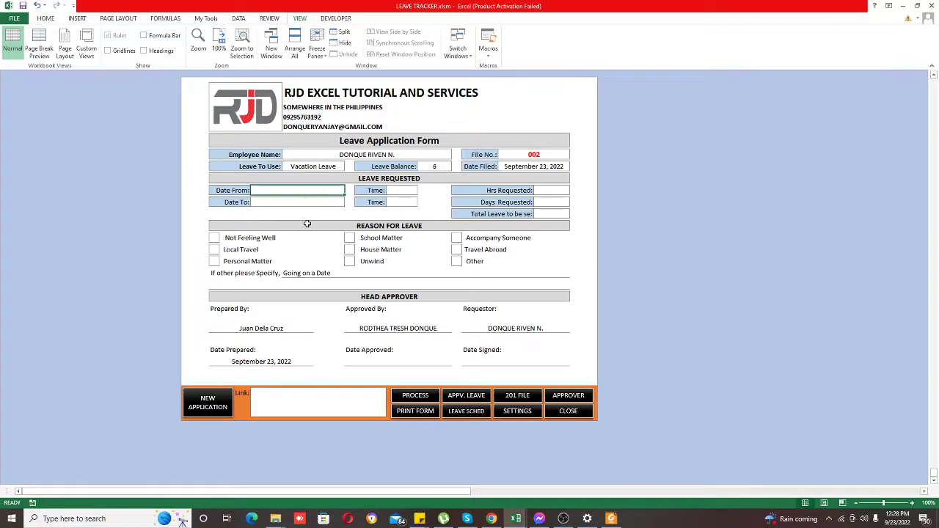
type("9/26")
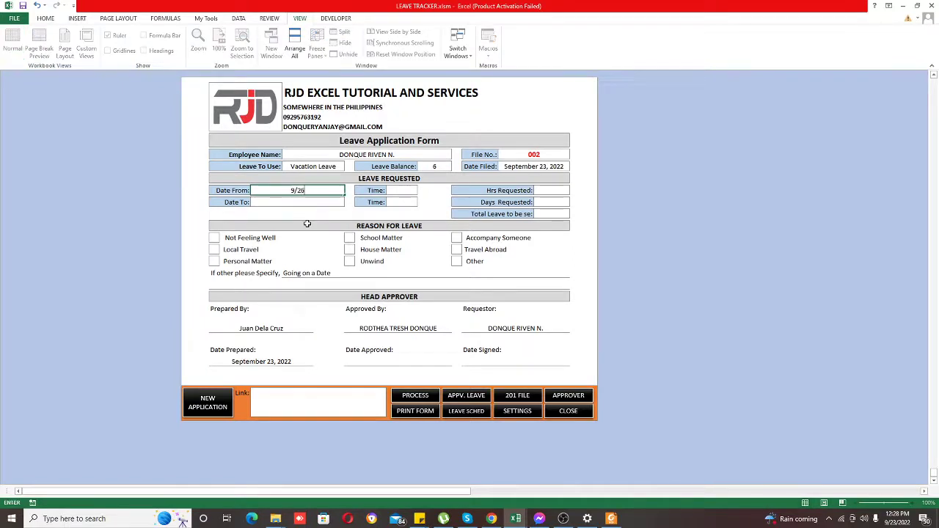
type("/")
type("/2022")
key("Tab")
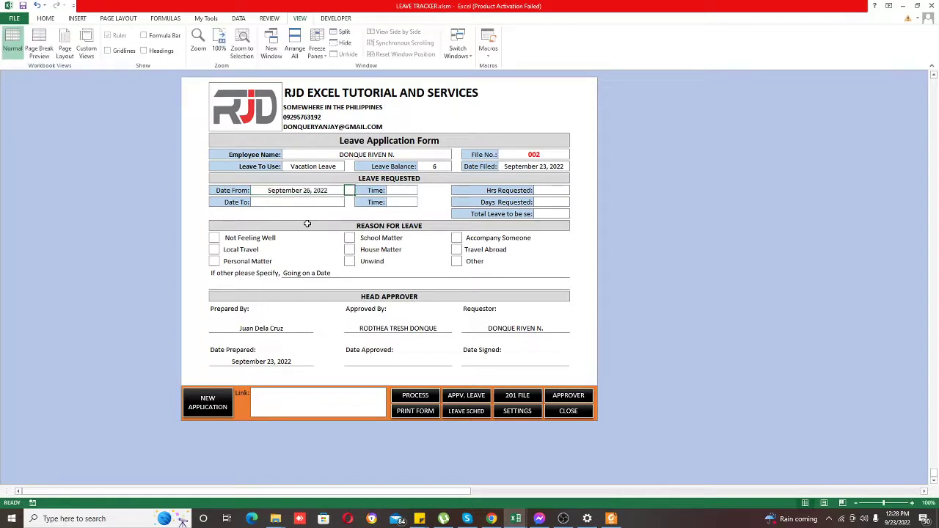
left_click(389, 191)
type("9")
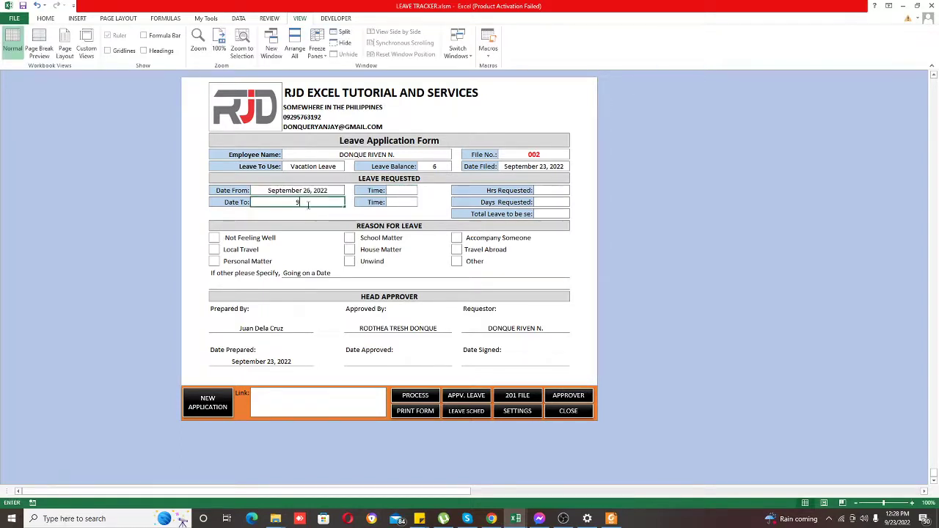
type("/30/22")
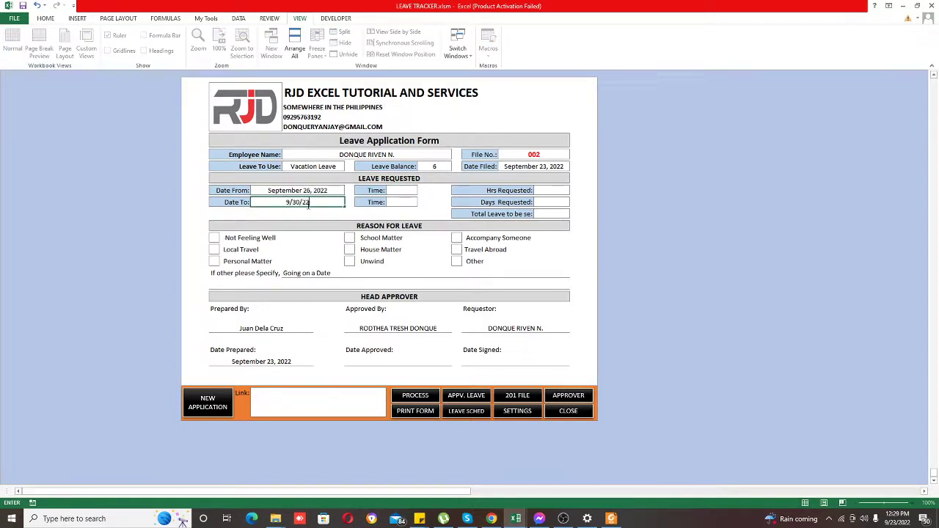
key("Tab")
left_click(897, 517)
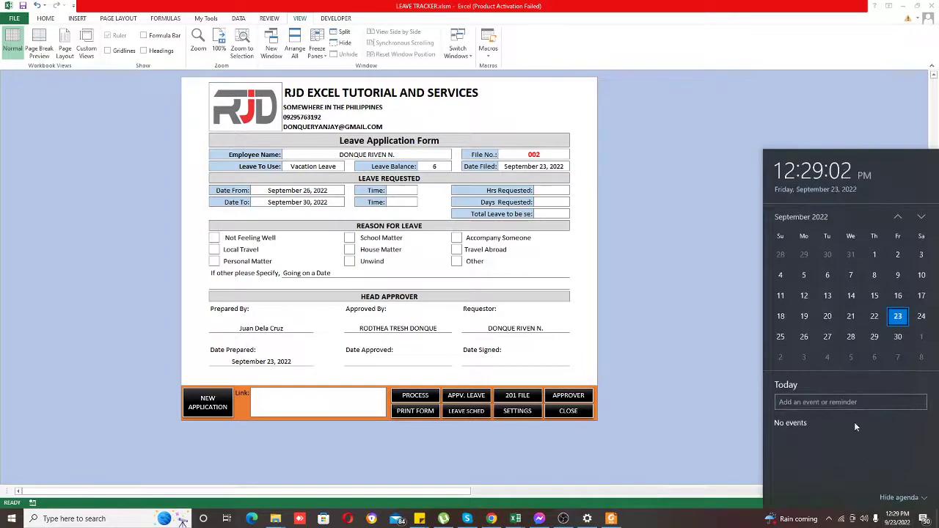
Step: Set the leave times to 8:00 AM start and 5:00 PM end
left_click(391, 190)
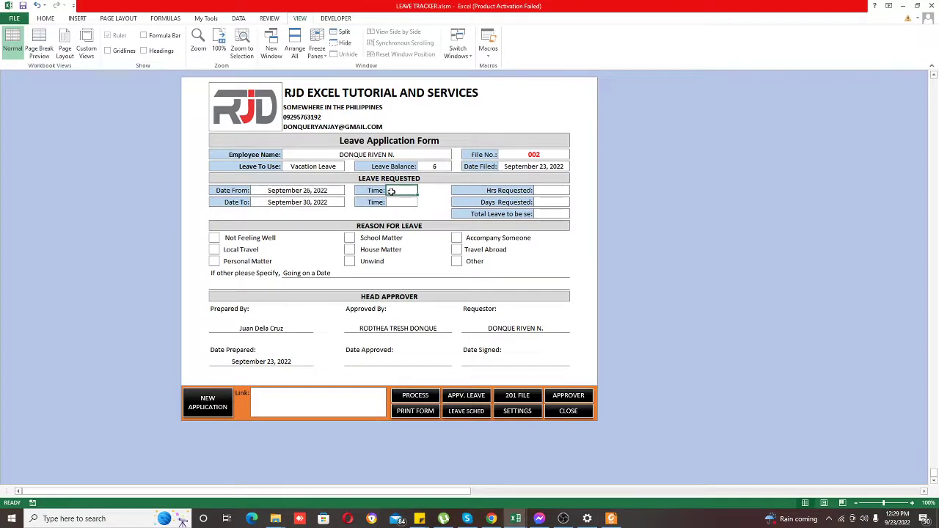
type("80")
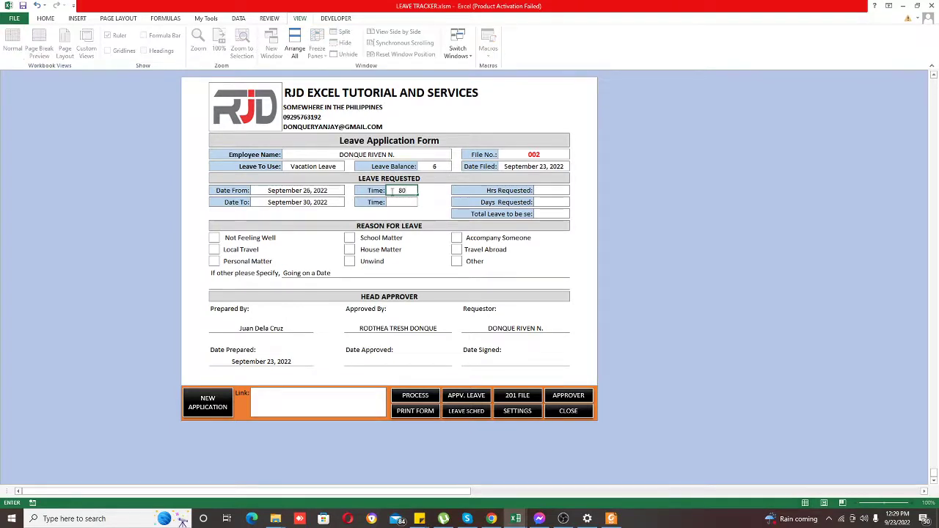
type("0 a")
type("m")
key("Return")
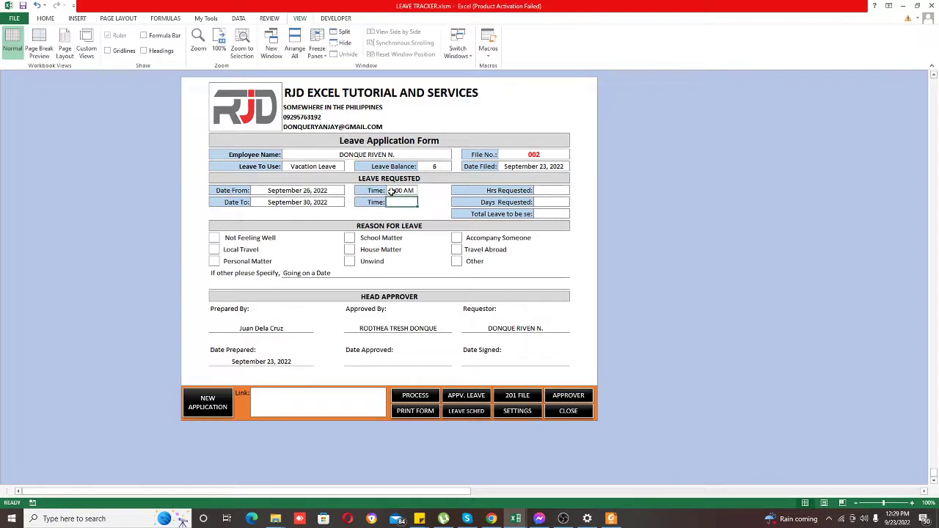
type("5:00")
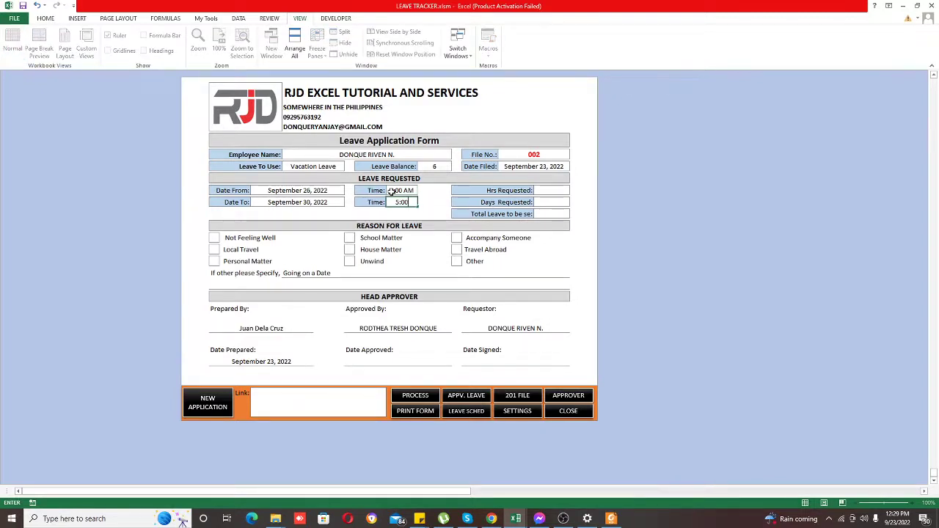
type("m")
key("Tab")
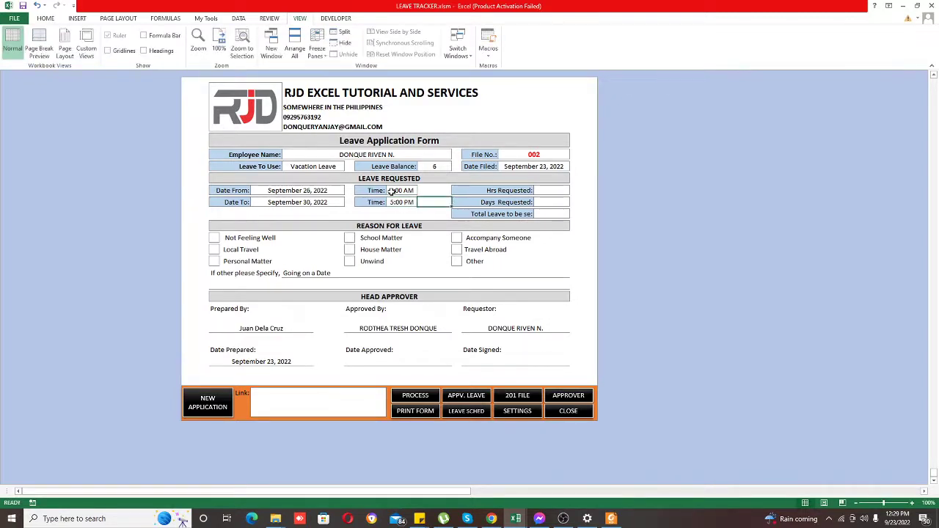
left_click(328, 191)
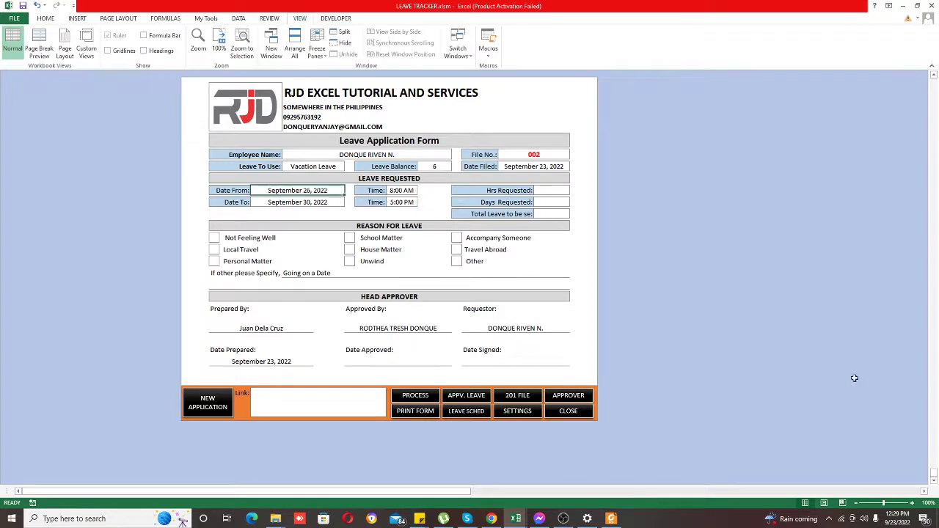
left_click(895, 517)
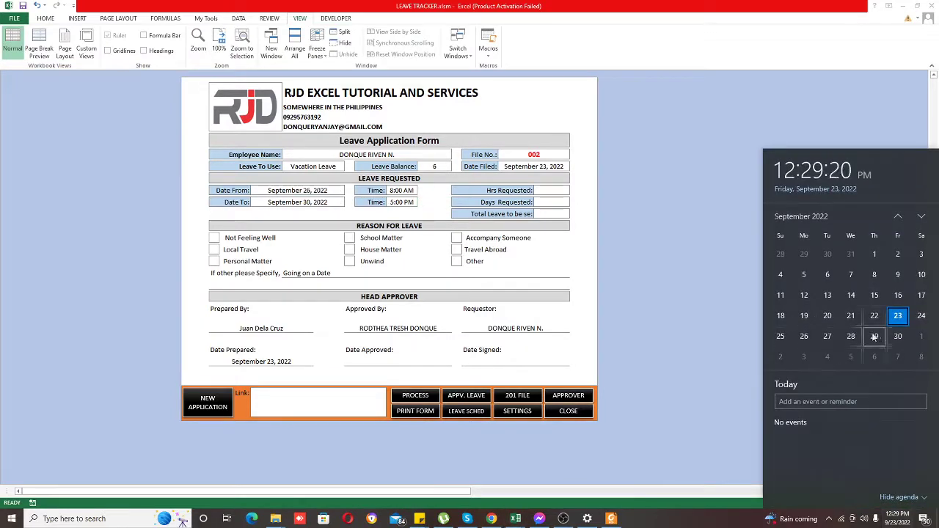
Step: Enter 5 days requested, tick Local Travel, and delete the 'Going on a Date' reason text
left_click(549, 202)
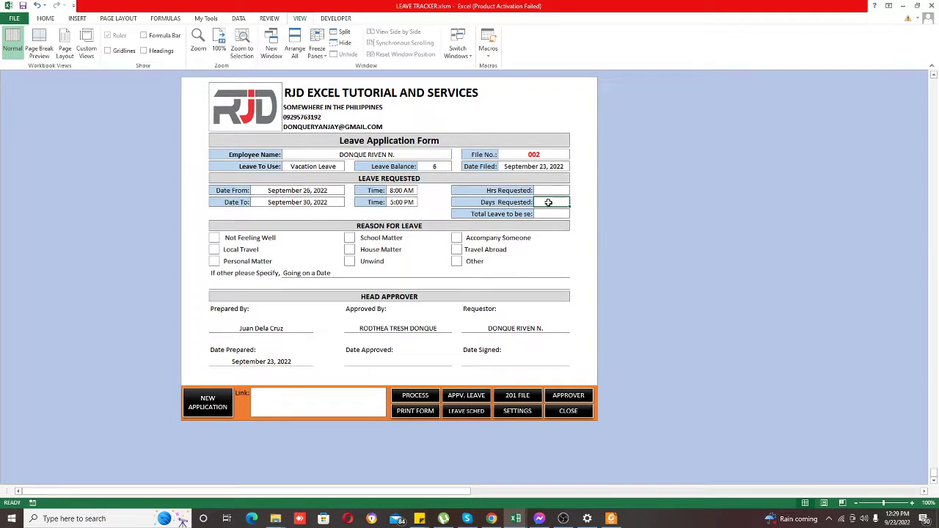
type("5")
key("Tab")
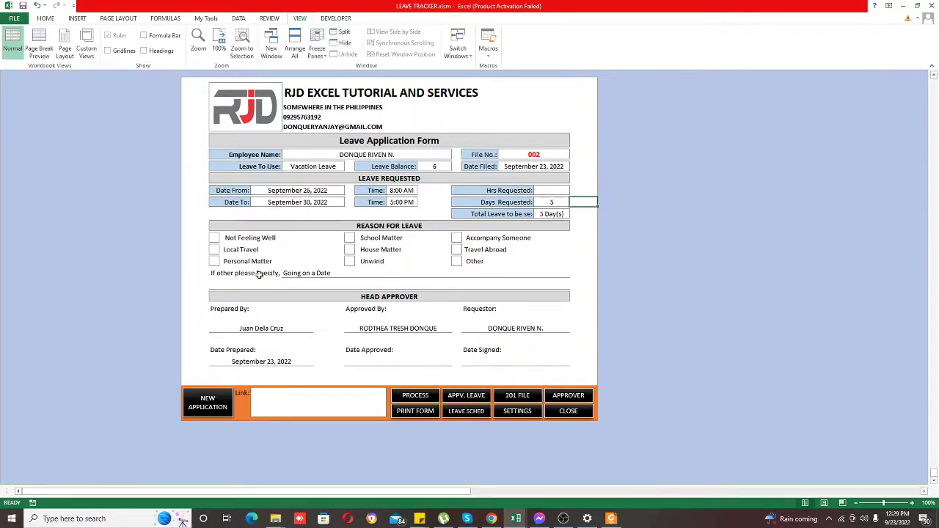
left_click(215, 250)
left_click(366, 273)
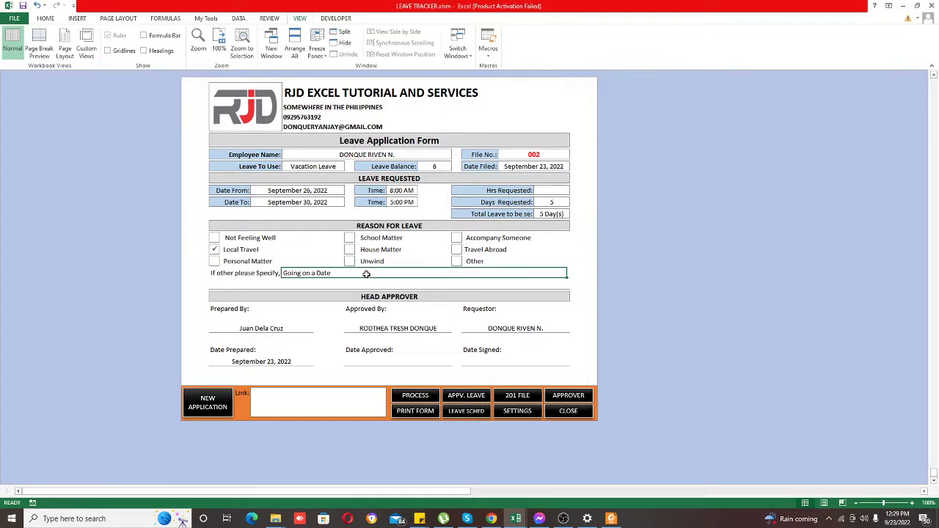
key("Delete")
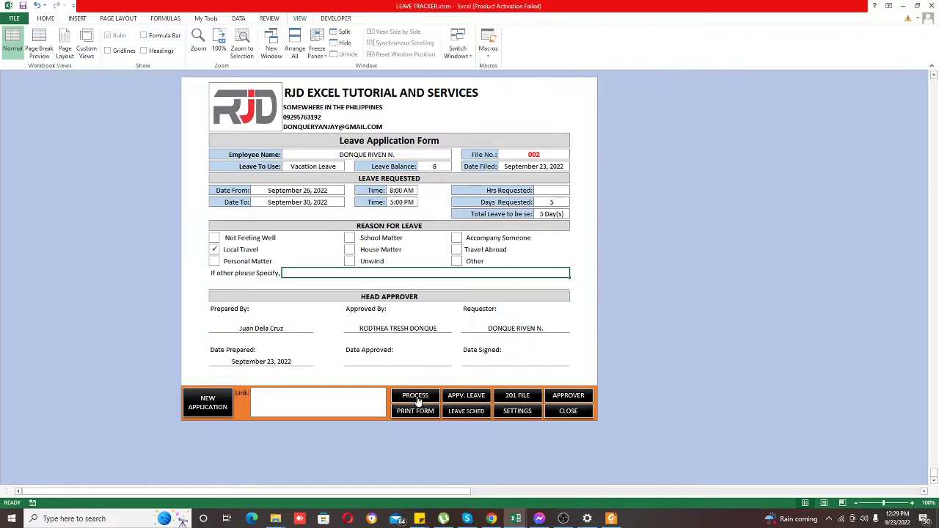
Step: Process application 002 and save the printed form as VLFORM-002.pdf
left_click(416, 397)
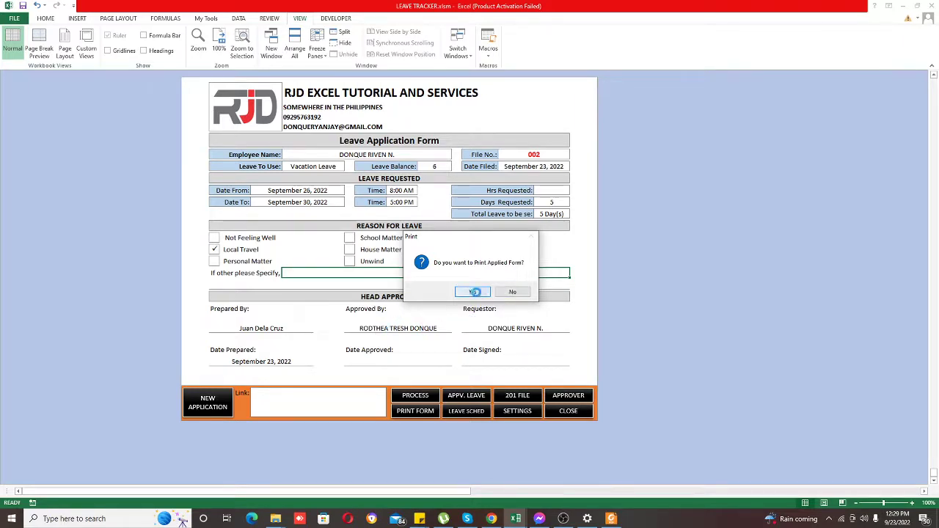
left_click(473, 291)
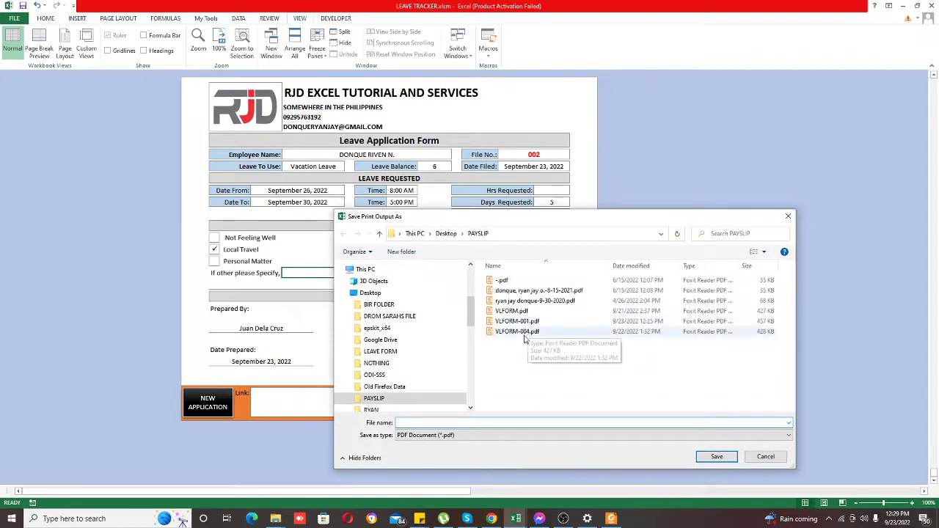
left_click(530, 323)
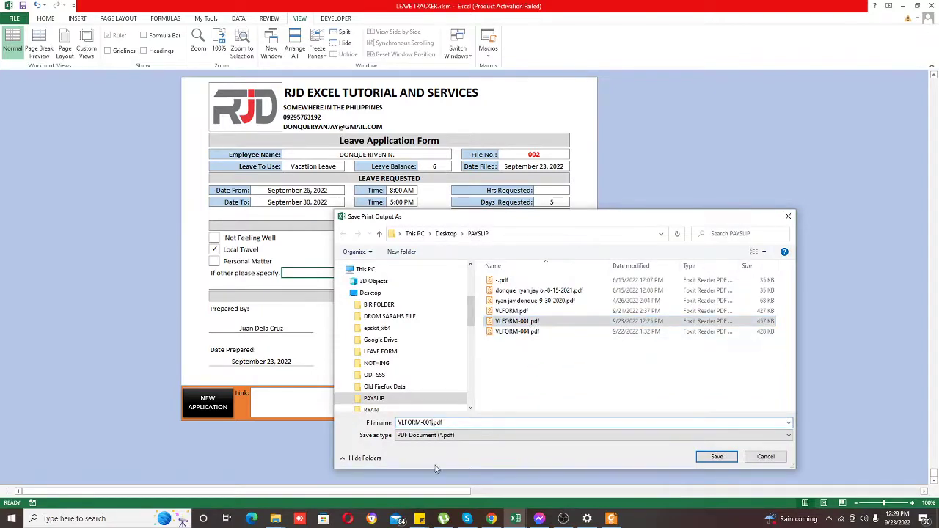
left_click(432, 422)
key("BackSpace")
type("2")
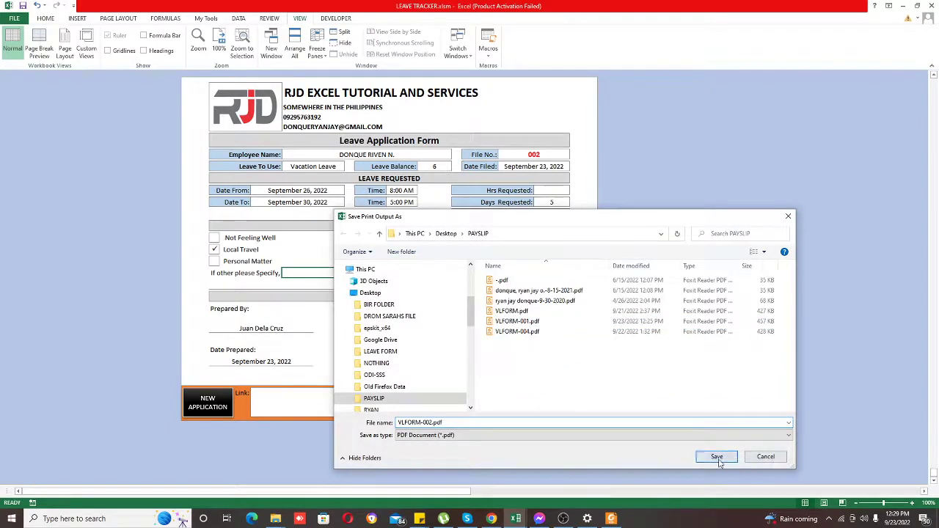
left_click(717, 456)
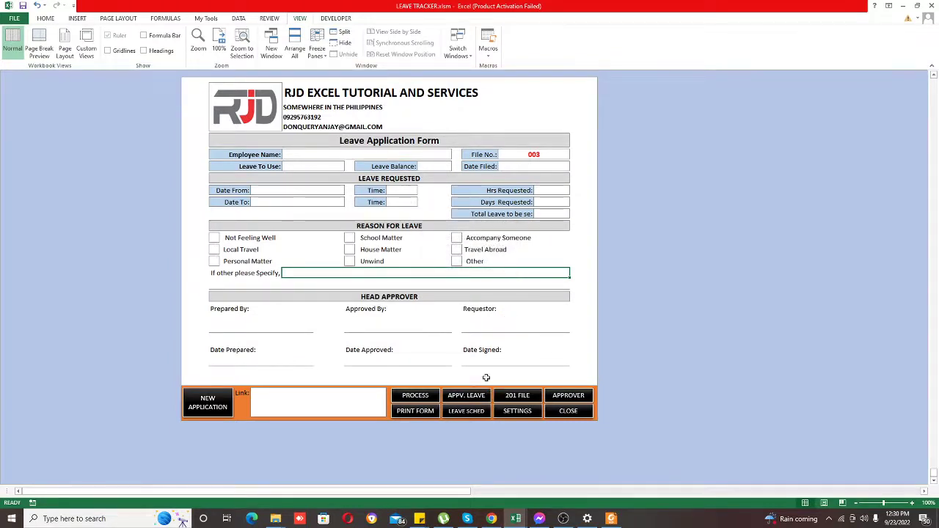
Step: Bring up the PAYSLIP folder and open the new VLFORM-002.pdf
left_click(276, 519)
mouse_move(275, 518)
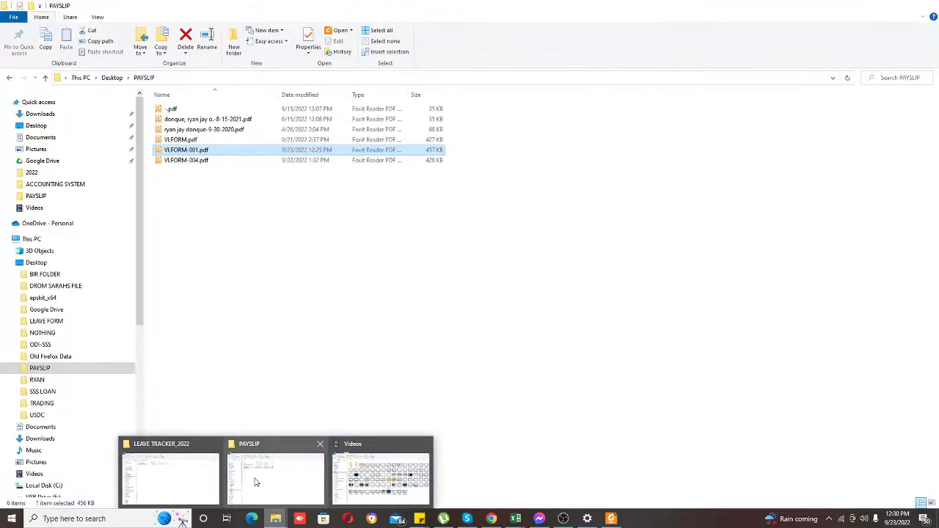
left_click(256, 482)
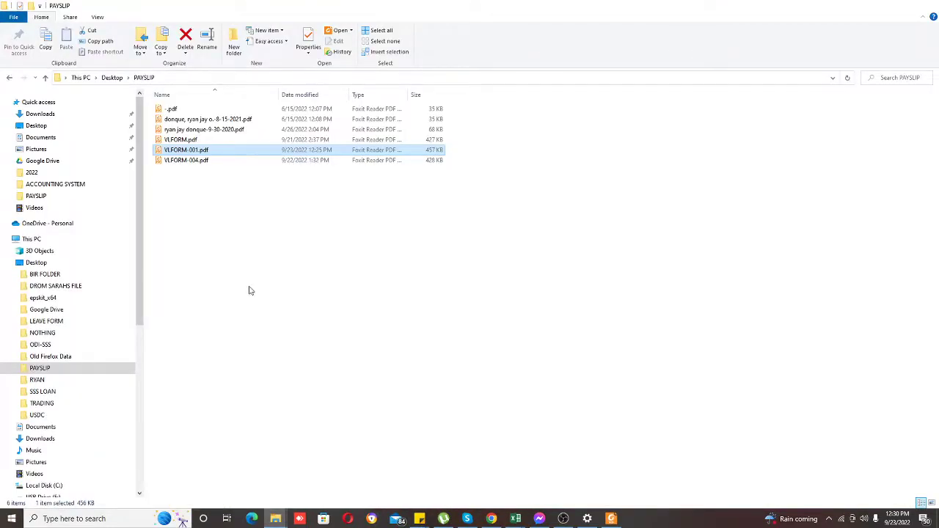
left_click(204, 163)
double_click(204, 163)
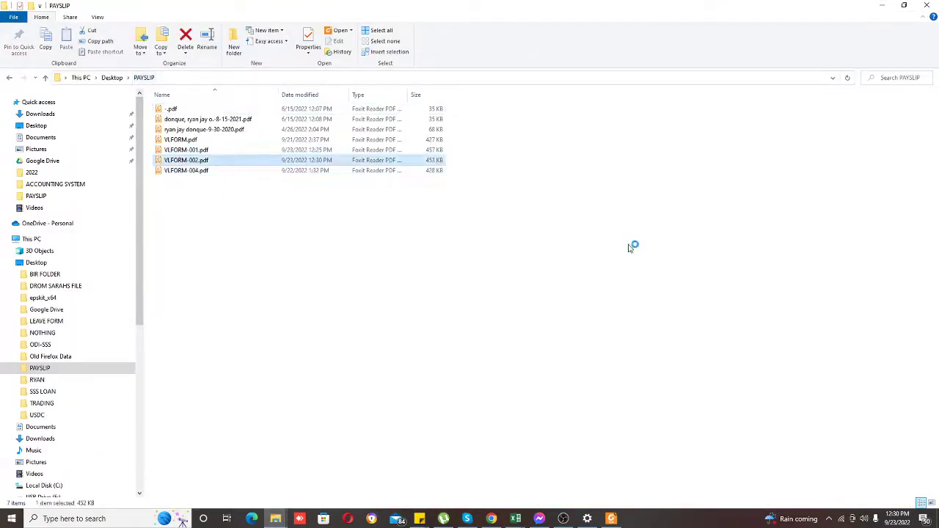
Step: Scroll through VLFORM-002.pdf in Foxit Reader to check it, then close the viewer
scroll(662, 353, "down", 5)
scroll(662, 353, "up", 4)
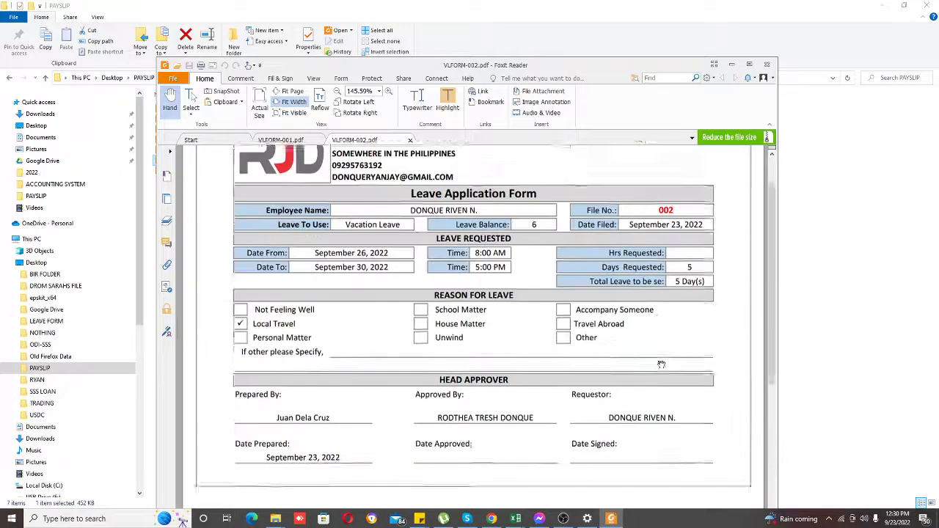
scroll(660, 365, "up", 1)
scroll(659, 363, "down", 5)
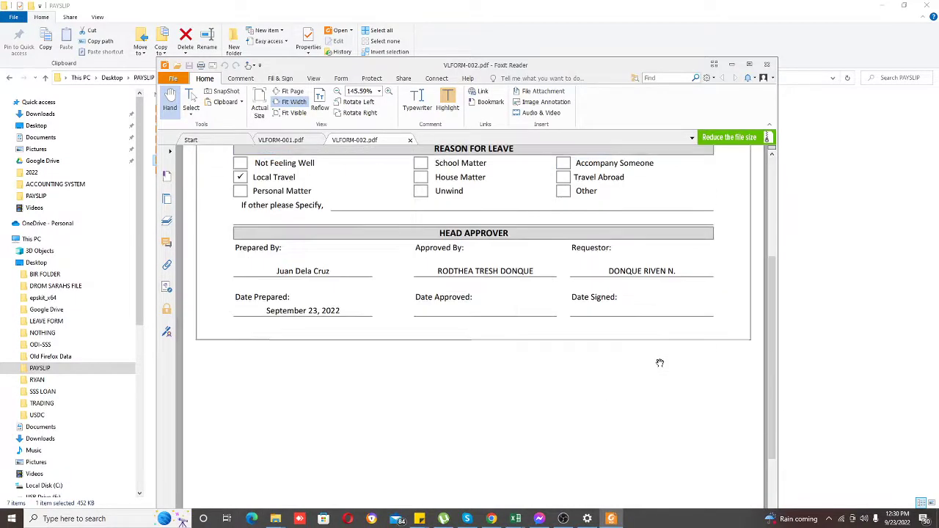
scroll(490, 309, "up", 3)
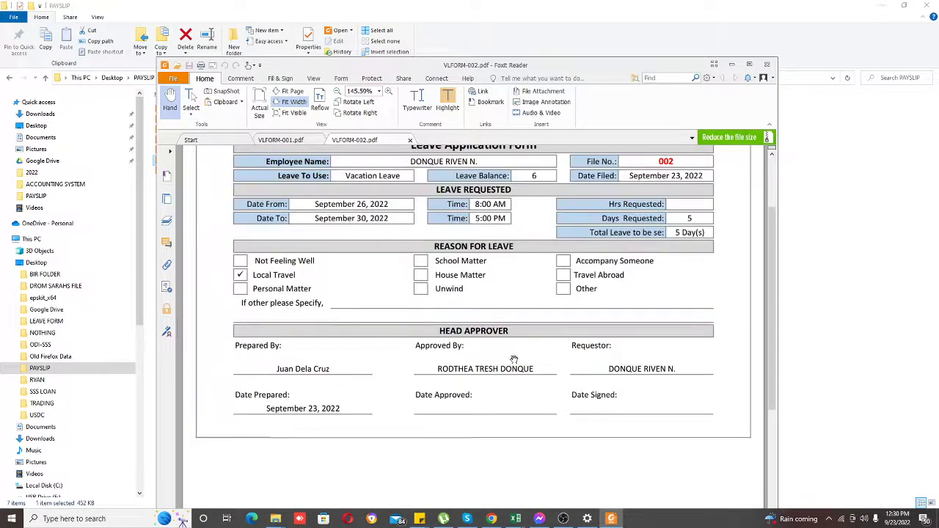
left_click(731, 65)
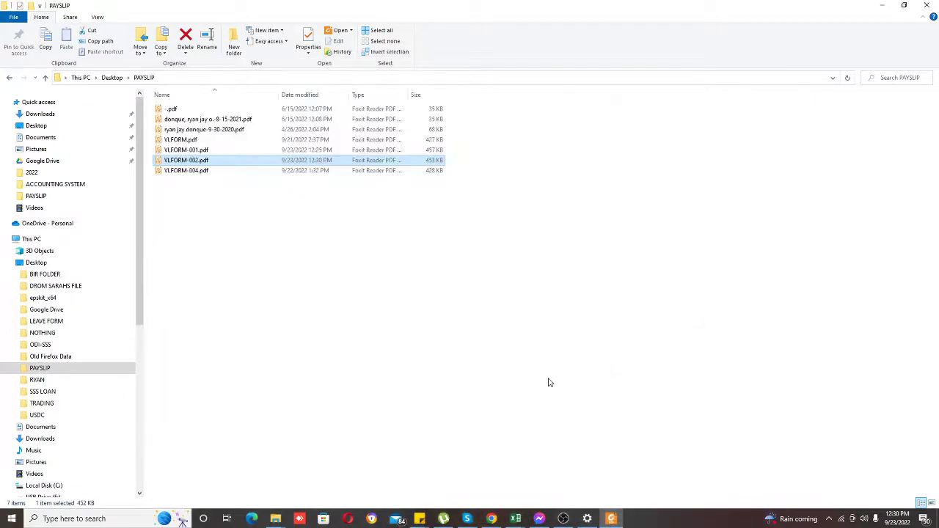
mouse_move(516, 519)
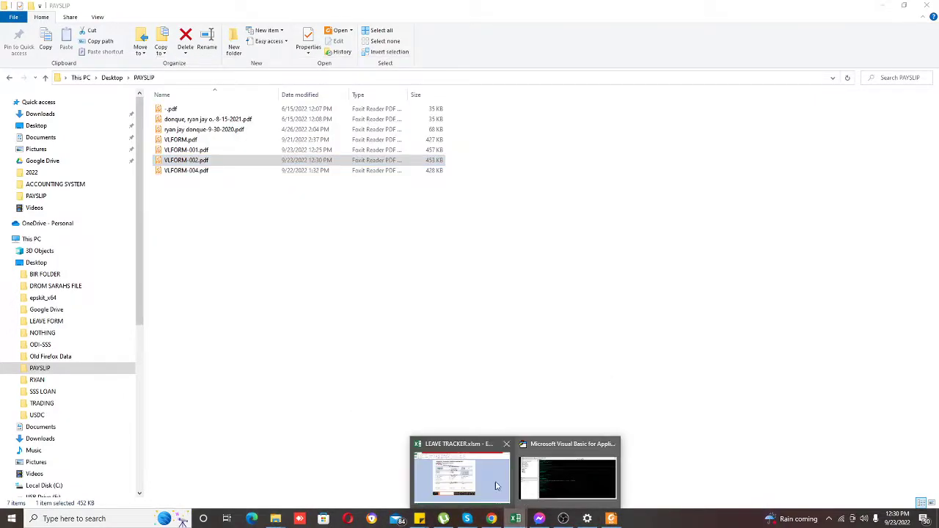
Step: Back in the LEAVE TRACKER workbook, reload record 002 via the File No. field
left_click(456, 469)
left_click(392, 360)
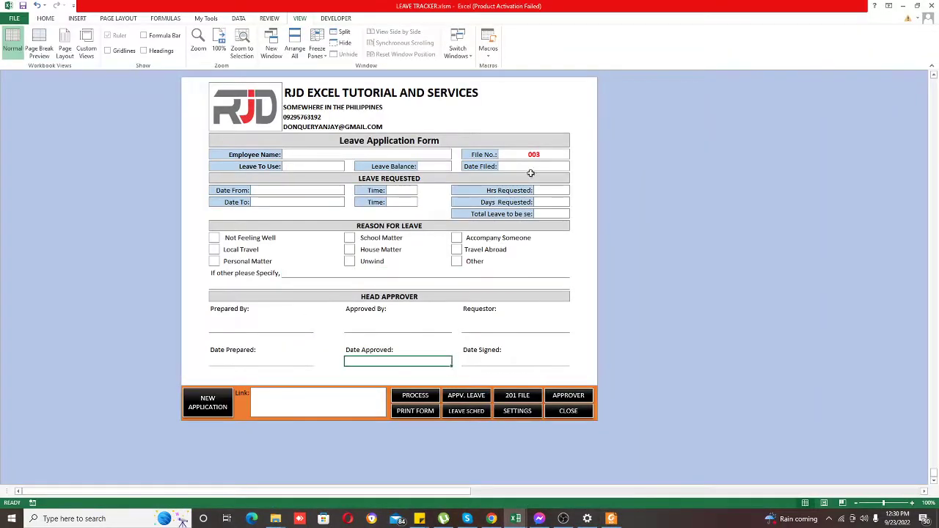
left_click(549, 157)
type("002")
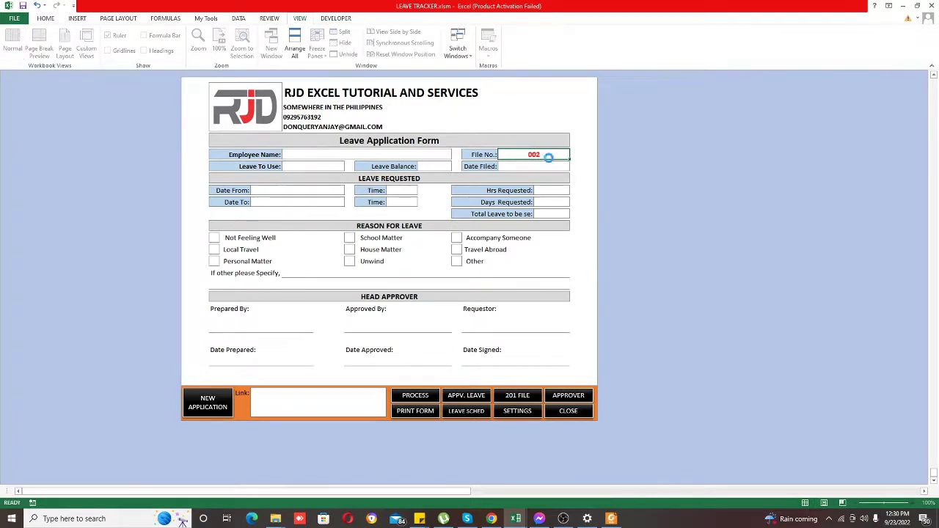
key("Tab")
Step: Enter 9/23/2022 as both the approval date and the signing date
left_click(396, 361)
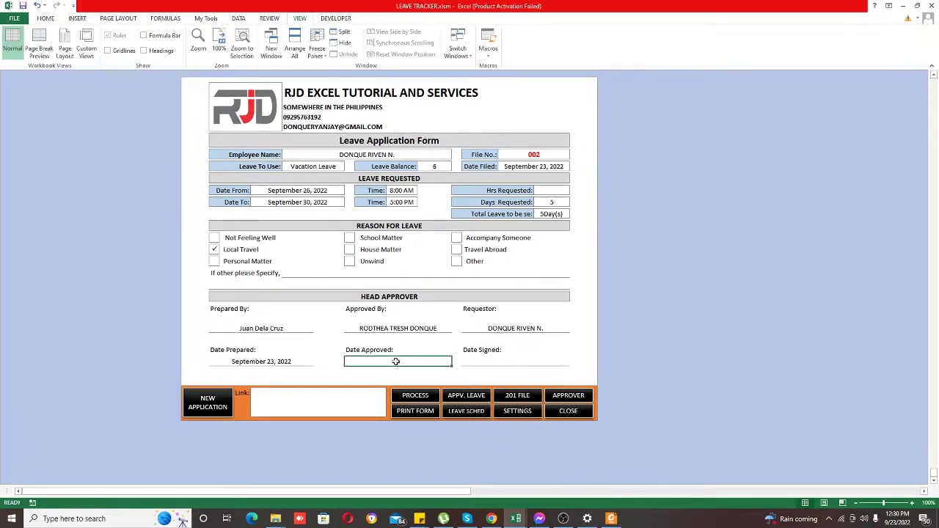
type("9/23/2022")
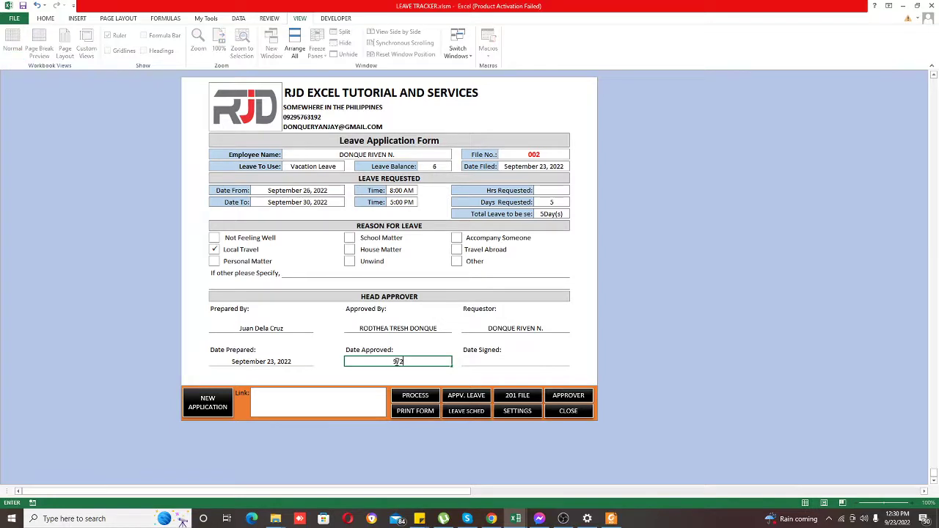
key("Tab")
type("9")
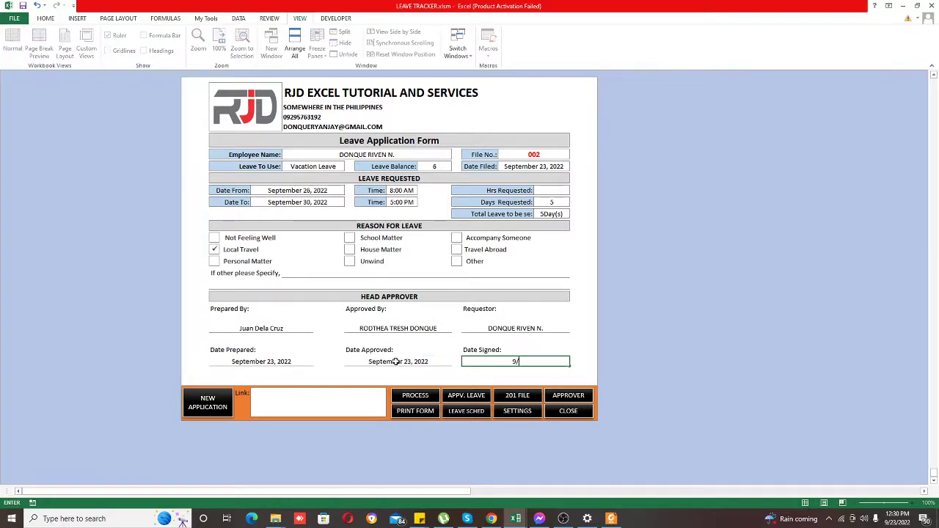
type("/23/22")
key("Tab")
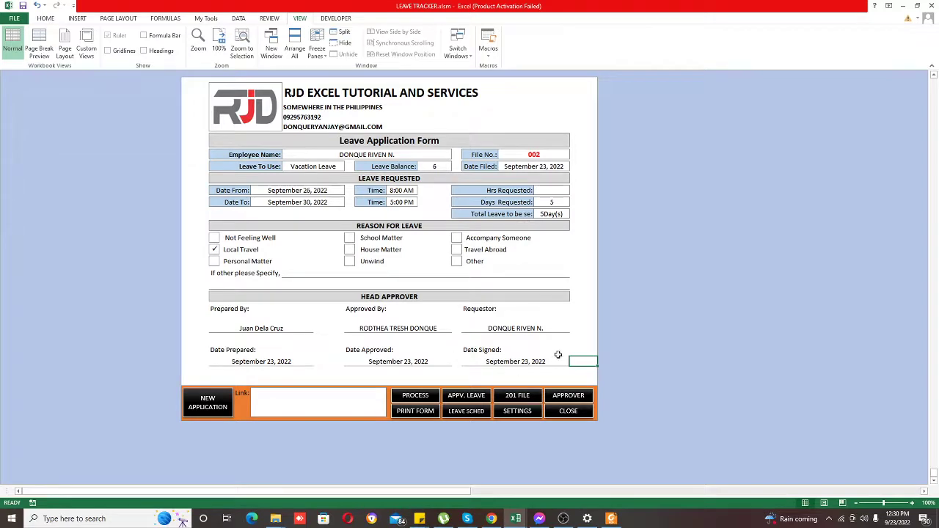
Step: Approve leave application 002, attaching the receipt scan from the Downloads folder
left_click(469, 402)
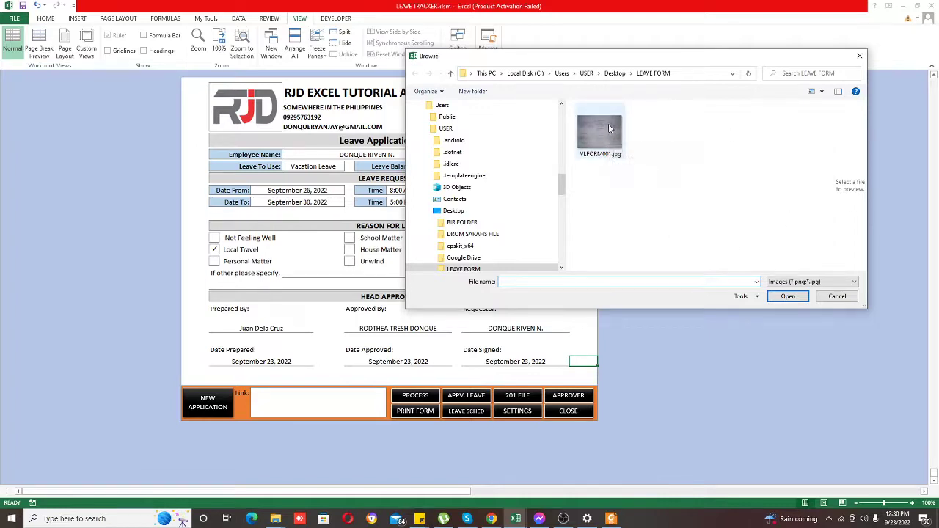
left_click(594, 127)
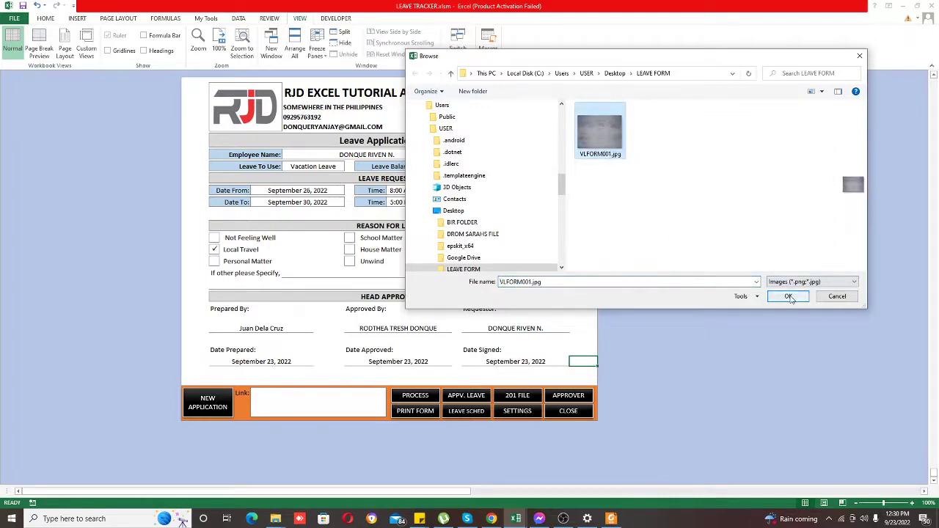
left_click_drag(561, 182, 561, 124)
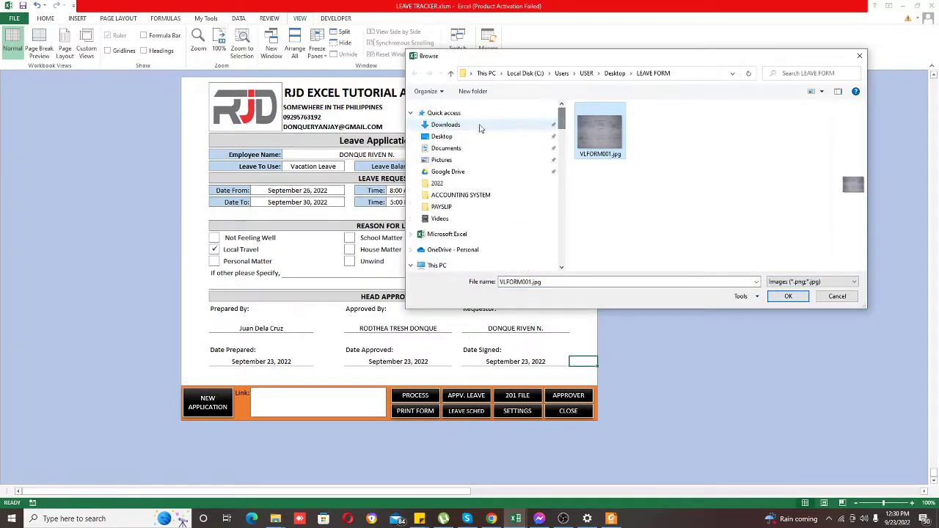
left_click(469, 125)
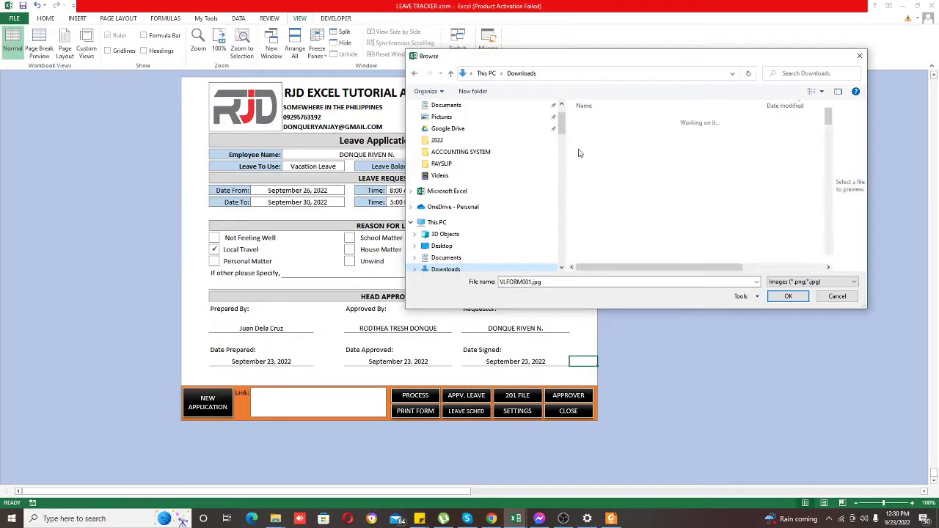
left_click(658, 160)
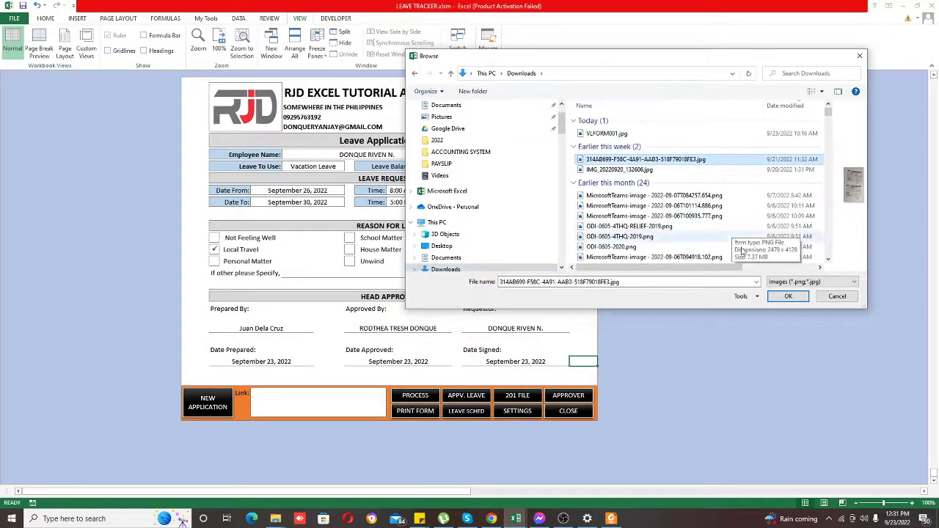
left_click(787, 295)
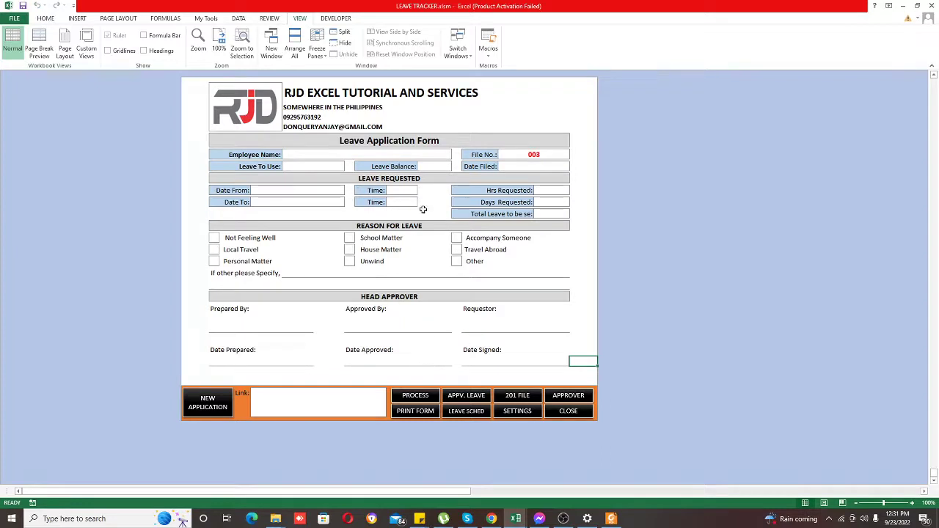
Step: Open the leave schedule with September kept as the shown month
left_click(473, 415)
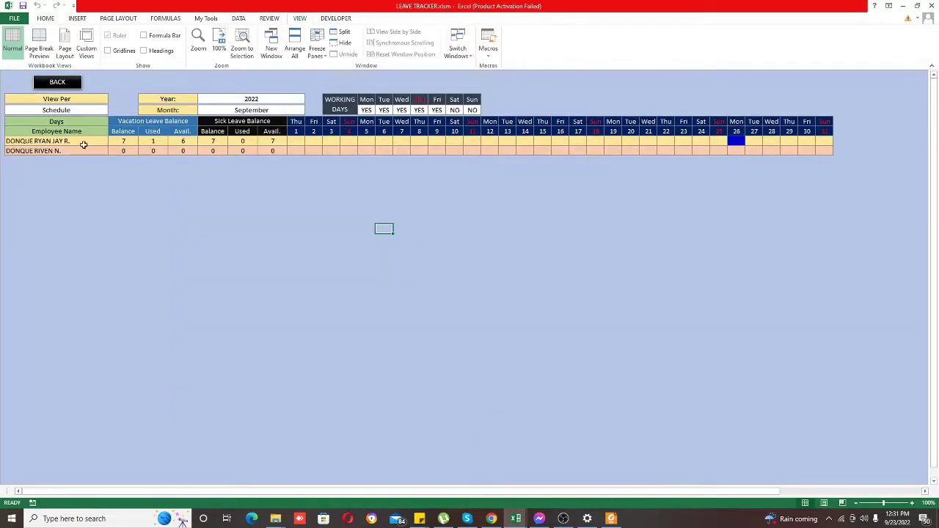
left_click(250, 112)
left_click(309, 110)
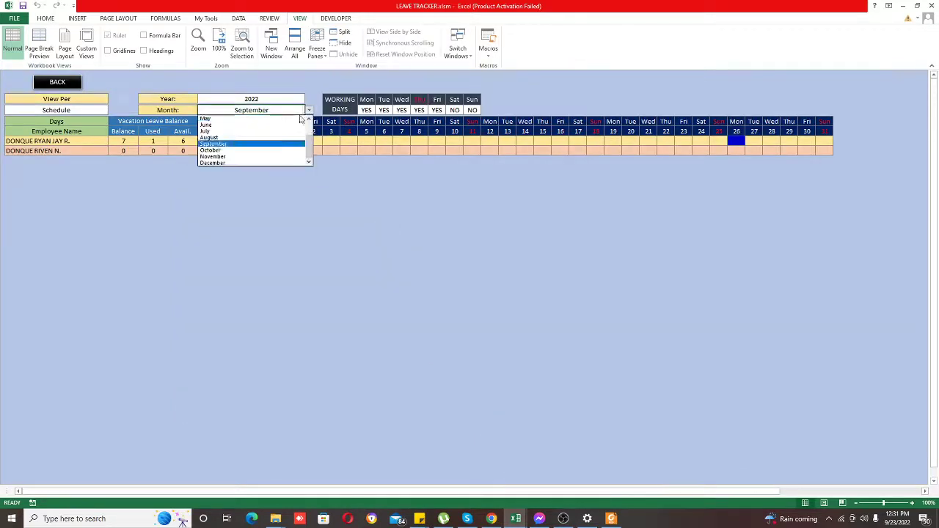
left_click(262, 144)
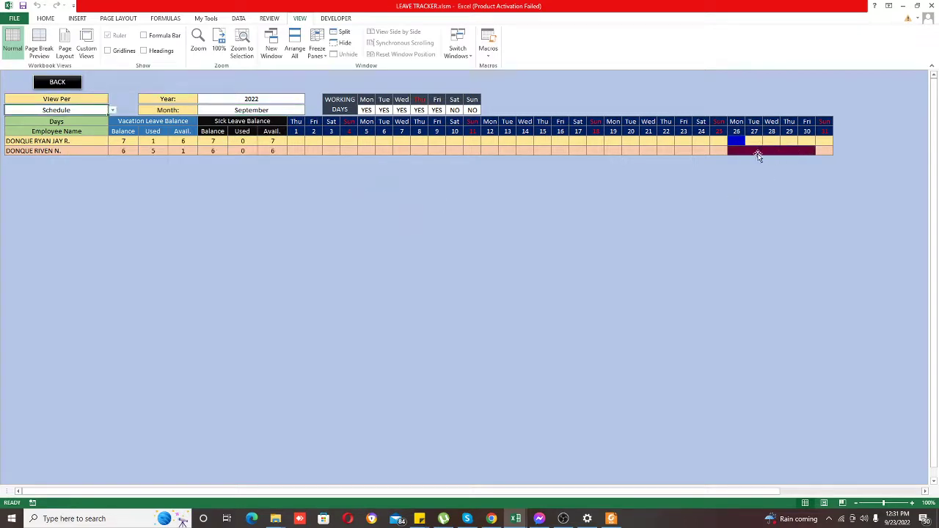
Step: Inspect the second employee's marked leave days around the 26th and their vacation balance
left_click(716, 152)
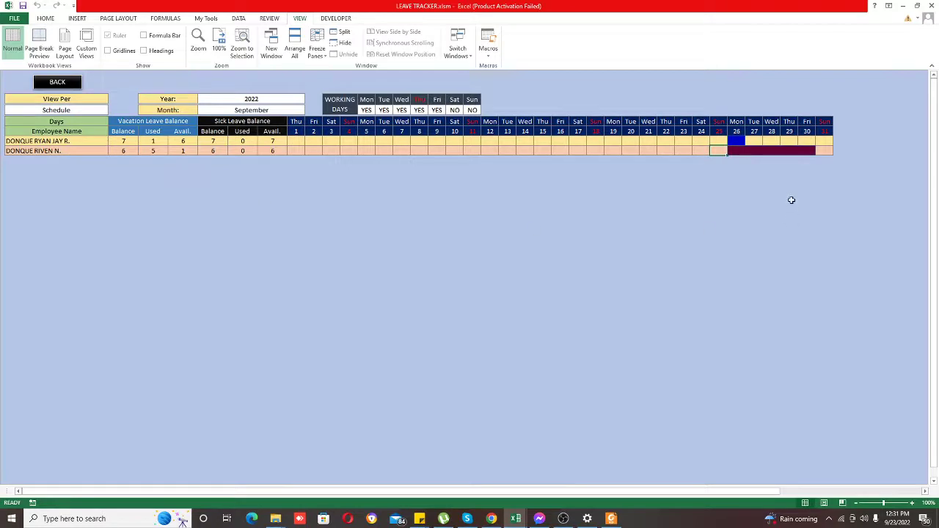
key("Right")
key("Right")
key("Right")
key("Right")
key("Left")
key("Left")
key("Left")
key("Left")
key("Left")
key("Right")
key("Right")
key("Right")
left_click(443, 150)
left_click(124, 151)
key("Right")
key("Right")
key("Right")
key("Right")
key("Right")
key("Left")
key("Left")
key("Left")
key("Right")
key("Right")
key("Right")
Step: Check the second employee's day cells 1 to 3 on the schedule
left_click(296, 149)
left_click(329, 151)
left_click(316, 151)
left_click(296, 151)
left_click(325, 151)
Step: Set View Per to Documents and view, then close, the two scans attached on the 23rd
left_click(69, 111)
left_click(112, 110)
left_click(72, 118)
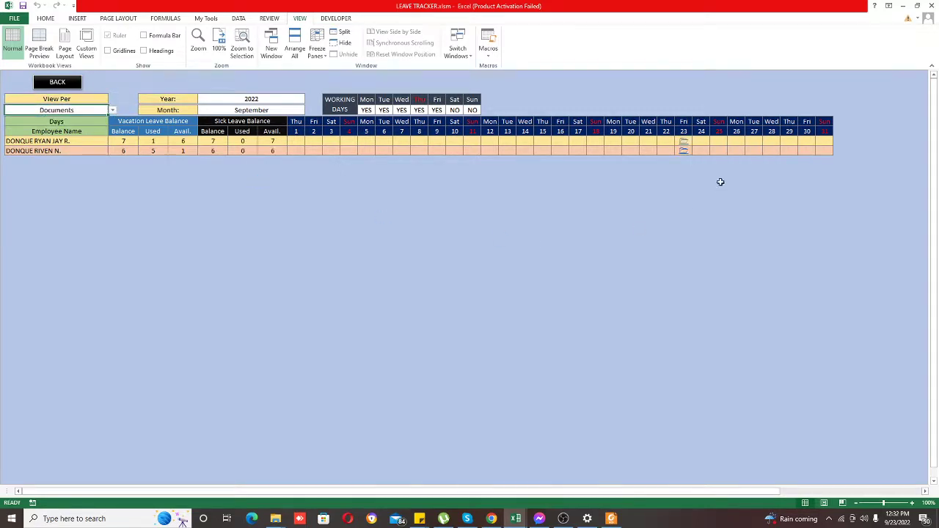
left_click(684, 153)
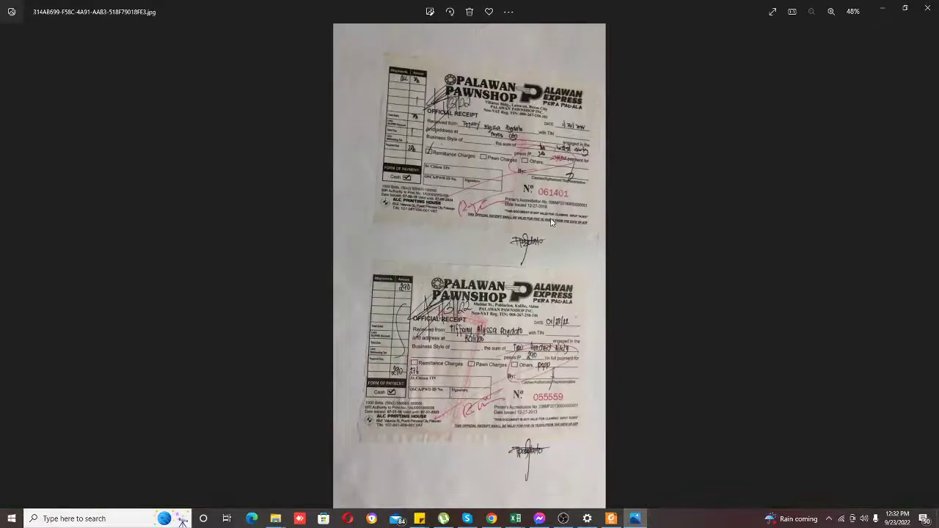
left_click(927, 7)
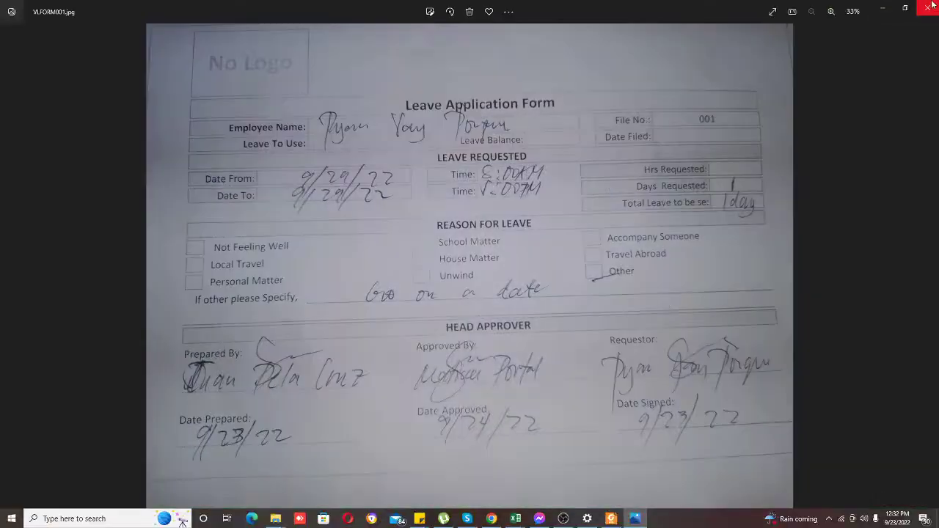
left_click(931, 6)
Step: Check the day-9 and day-10 cells, then return to the blank leave form 003
left_click(348, 150)
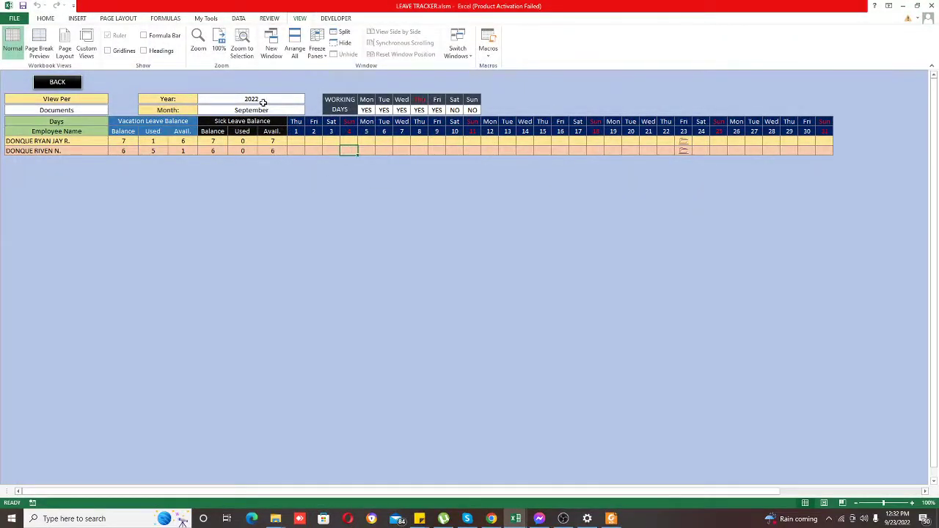
left_click(455, 150)
left_click(434, 150)
left_click(74, 84)
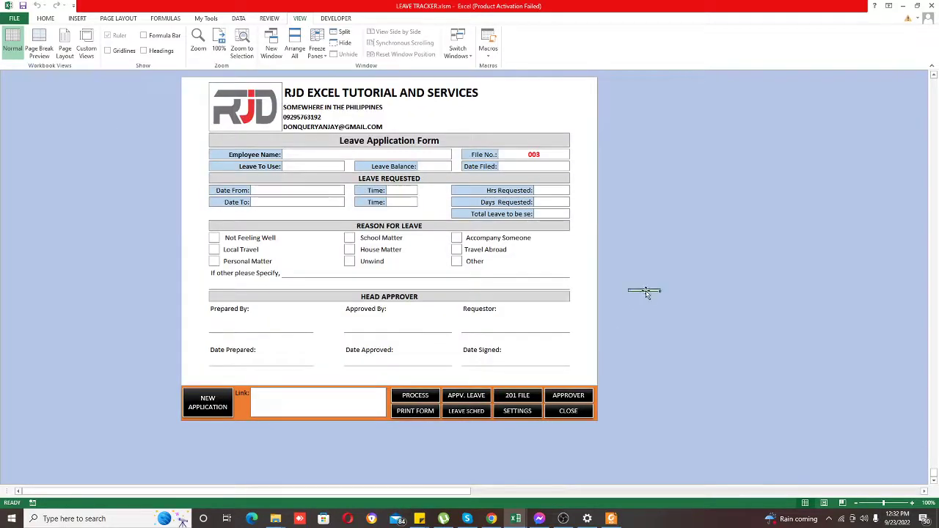
left_click(545, 156)
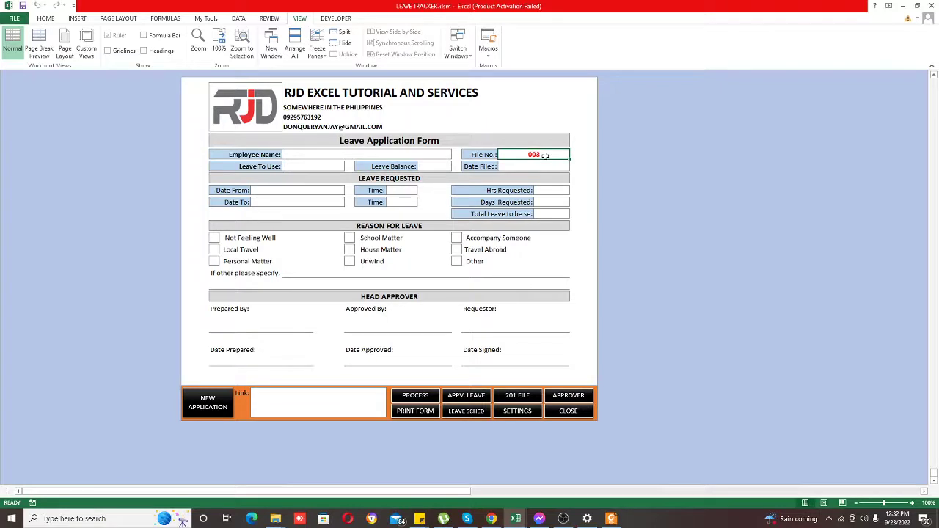
Step: Fill form 003 with the first employee and Vacation Leave, briefly trying Sick Leave
left_click(447, 157)
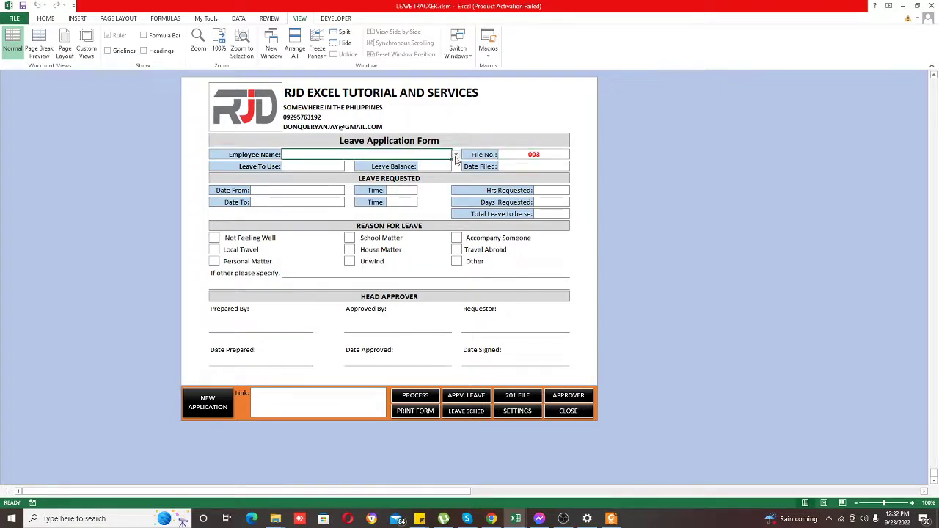
left_click(456, 156)
left_click(411, 162)
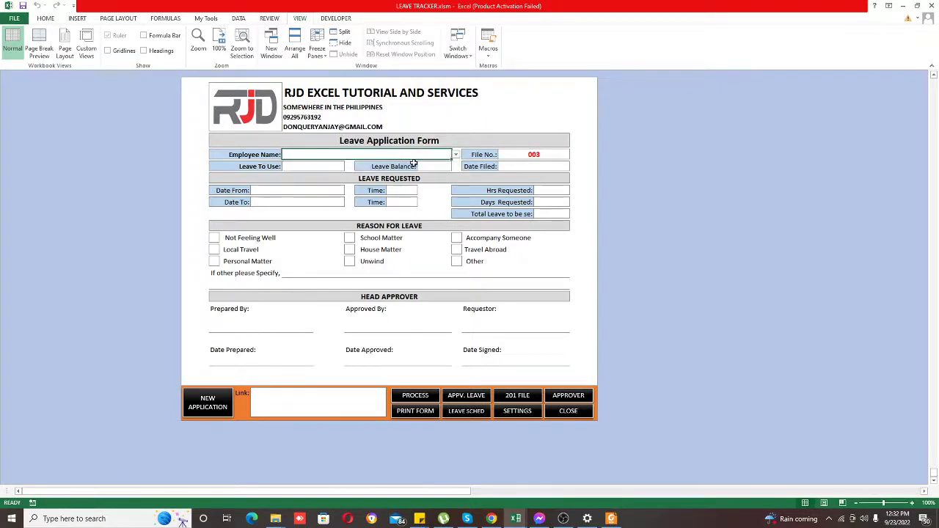
left_click(349, 167)
left_click(308, 177)
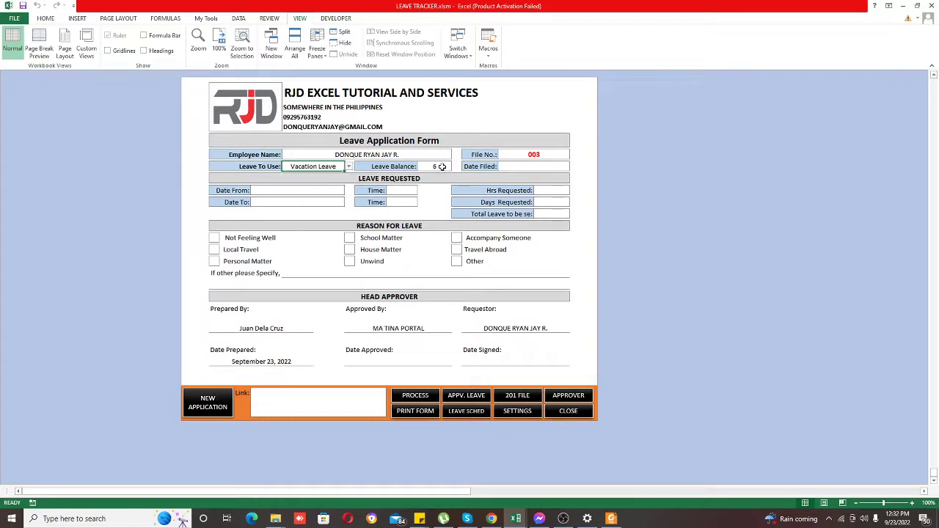
left_click(347, 168)
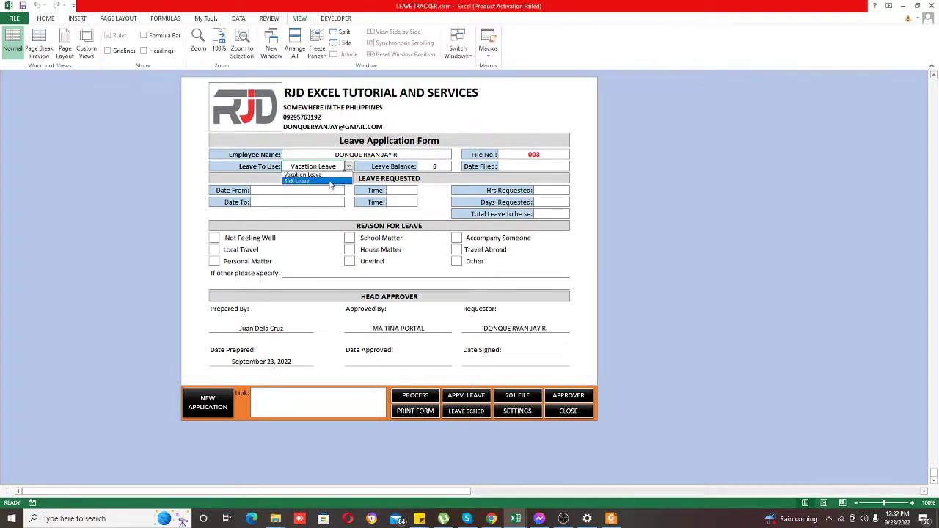
left_click(330, 181)
left_click(349, 167)
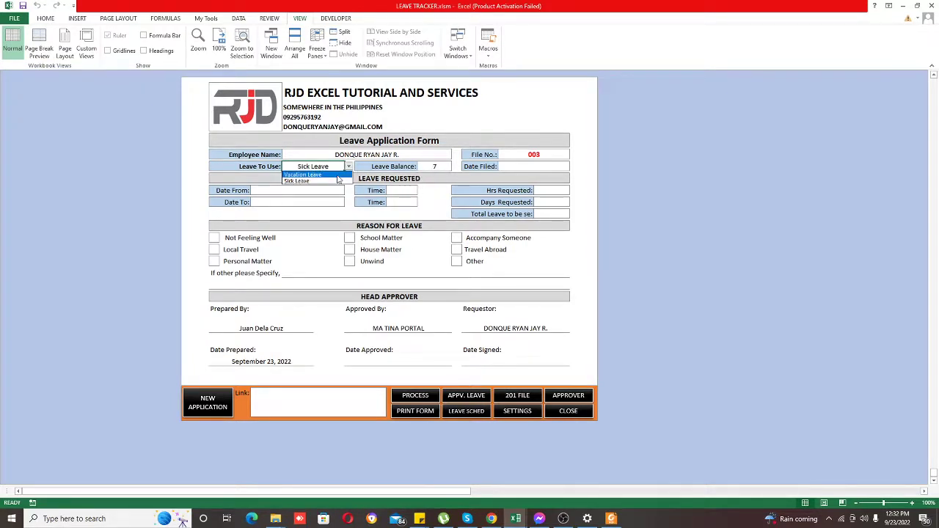
left_click(337, 175)
Step: Switch the form to the second employee with Vacation Leave, showing a balance of 1
left_click(397, 153)
left_click(455, 154)
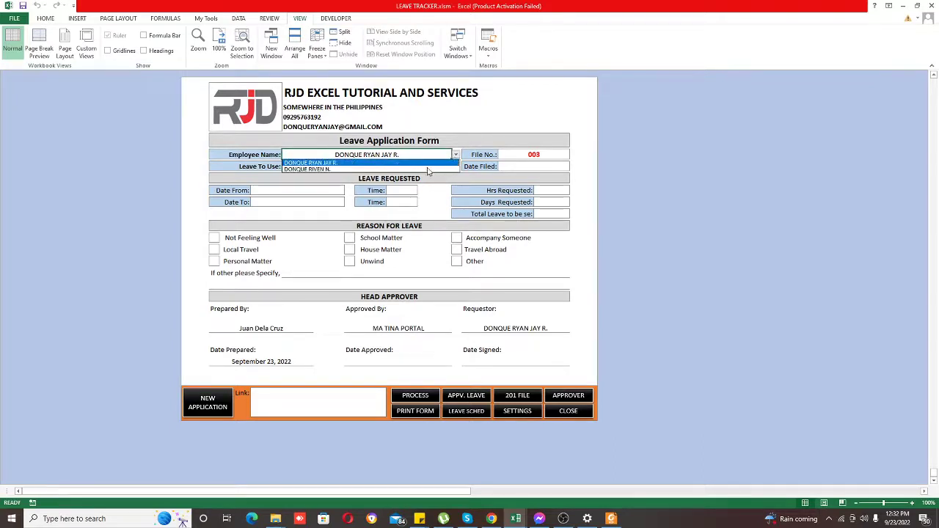
left_click(396, 171)
left_click(330, 168)
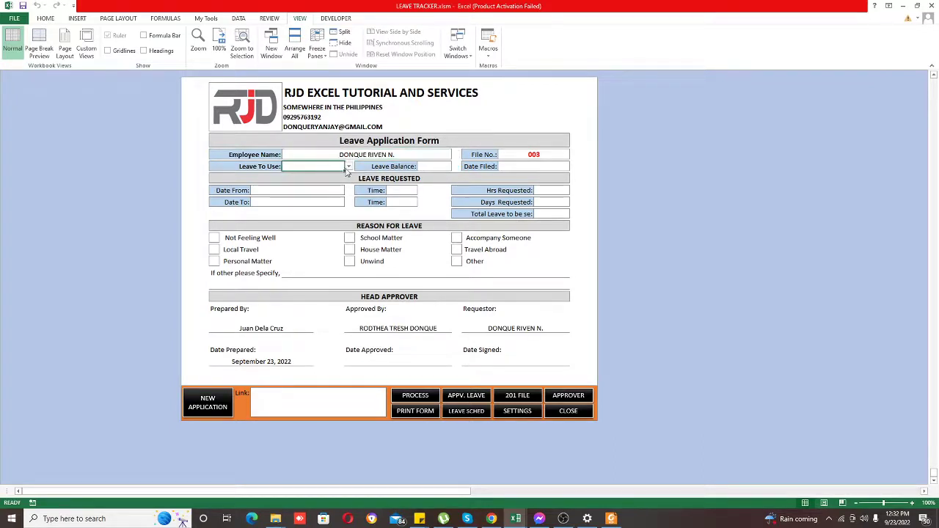
left_click(349, 167)
left_click(337, 176)
left_click(433, 166)
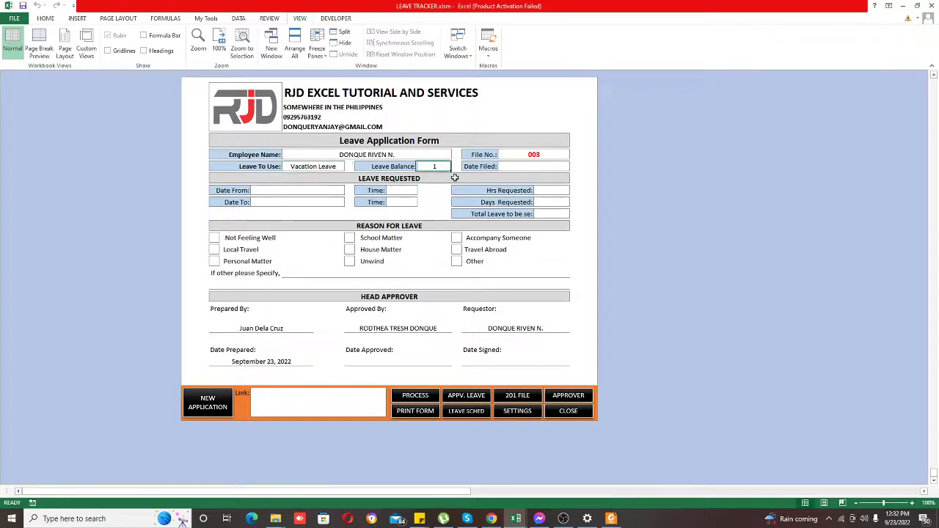
left_click(330, 167)
left_click(705, 238)
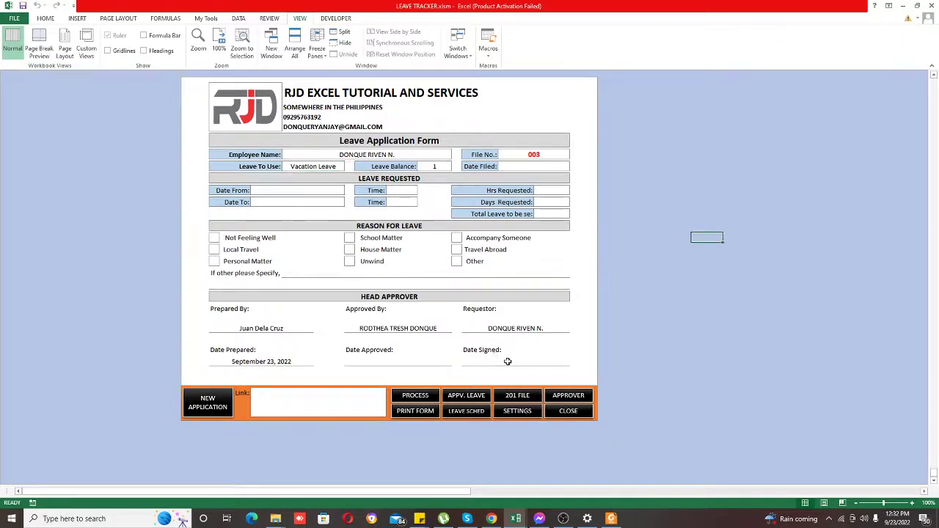
Step: Close the LEAVE TRACKER workbook from the form, confirming Yes to the prompt
left_click(570, 412)
left_click(460, 291)
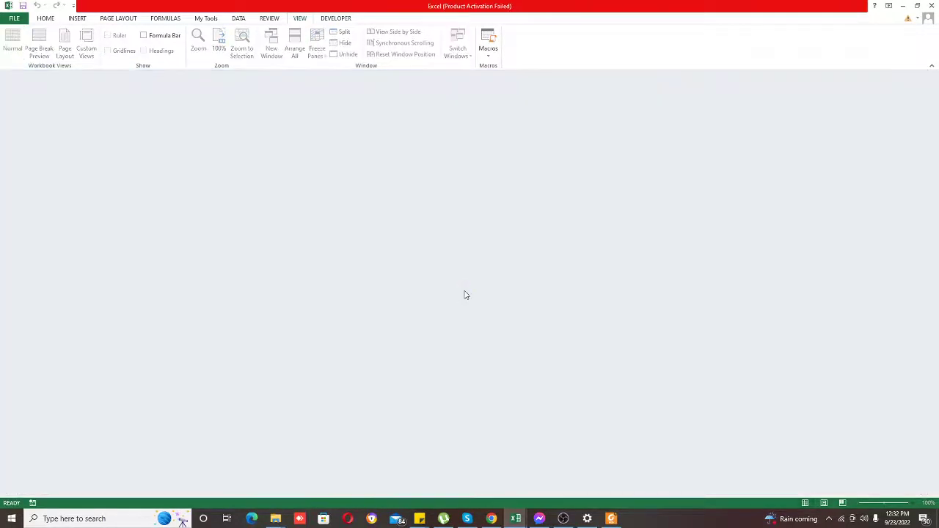
left_click(563, 519)
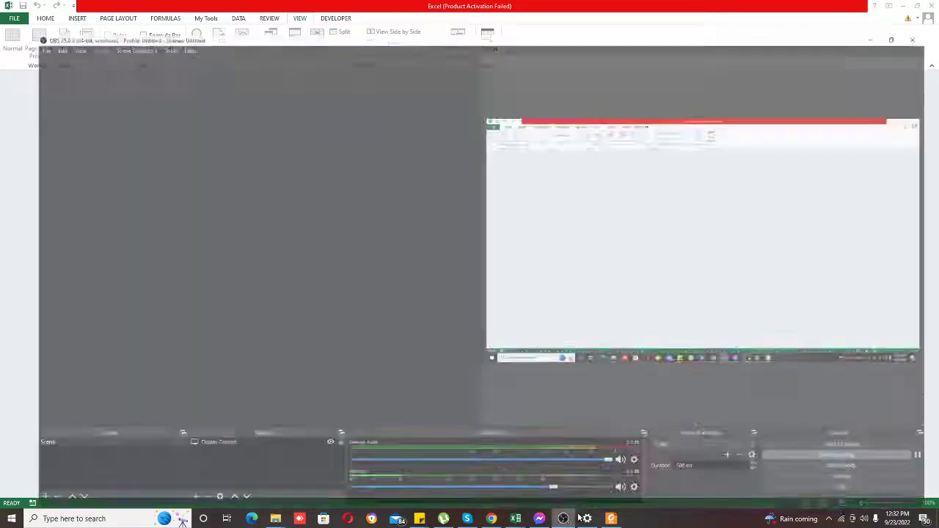